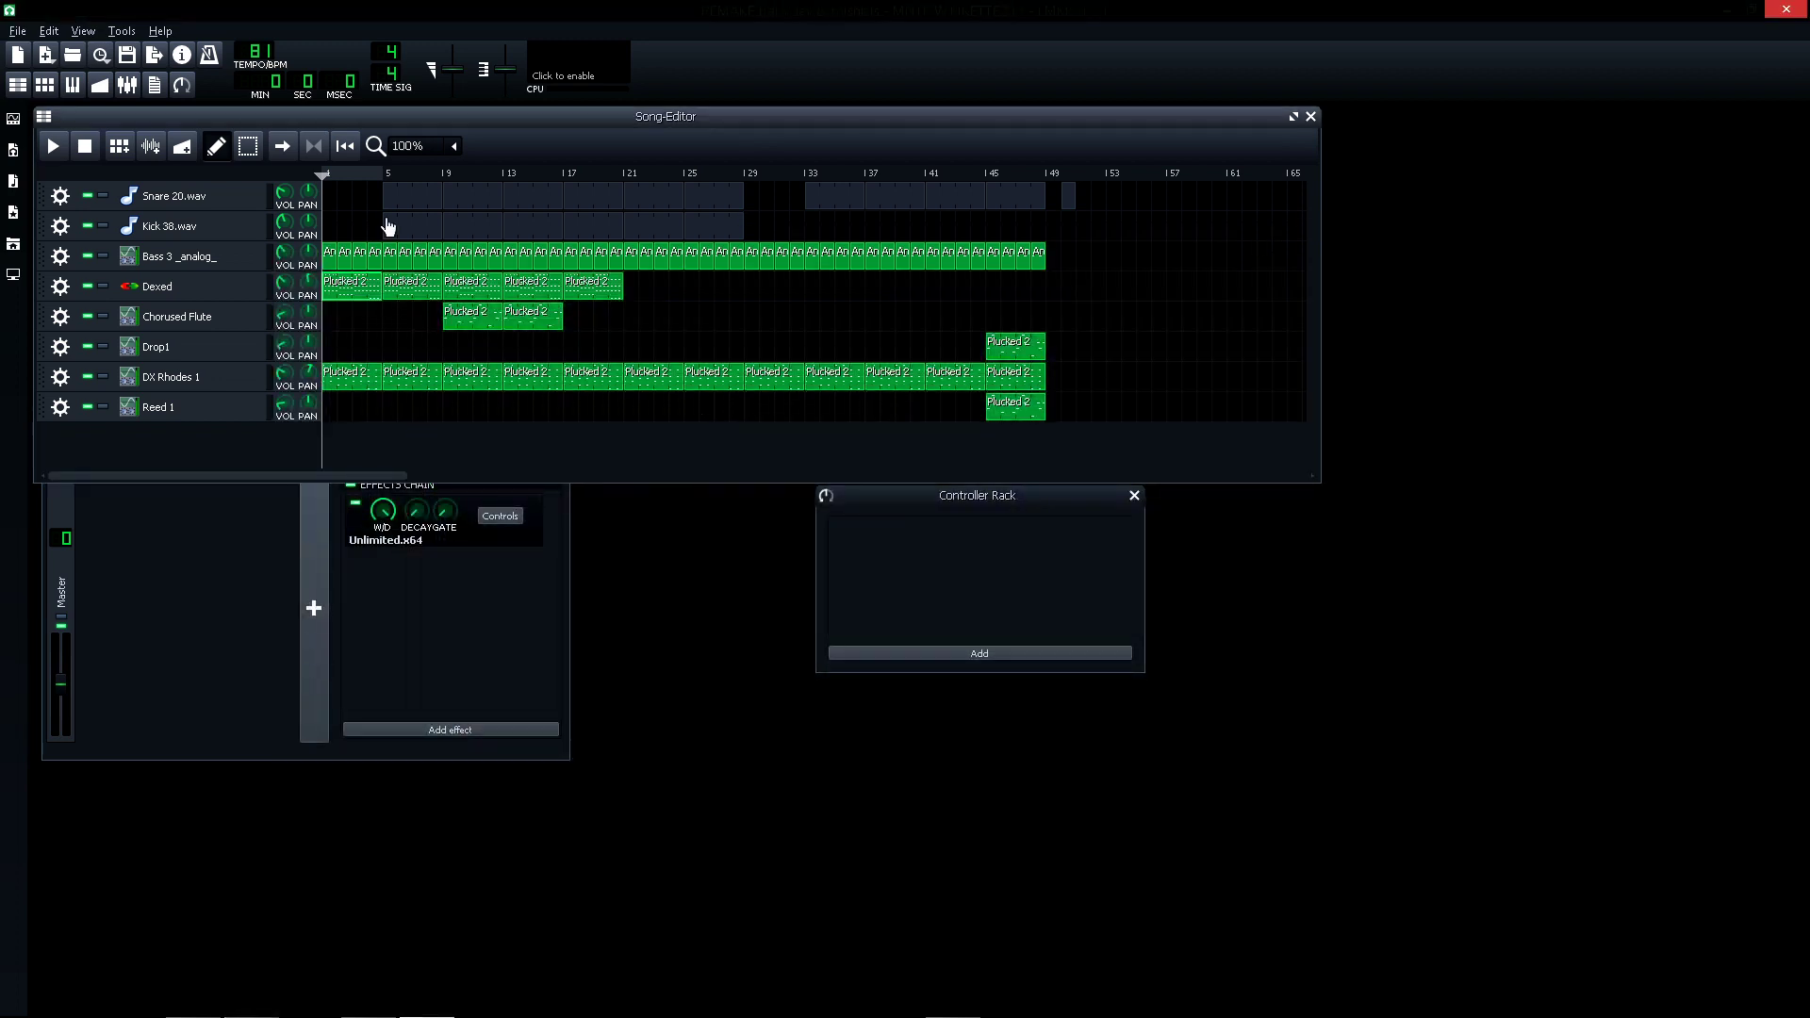
- Set the LMMS song position near bar 2, then bring up the empty Audacity project
left_click(358, 175)
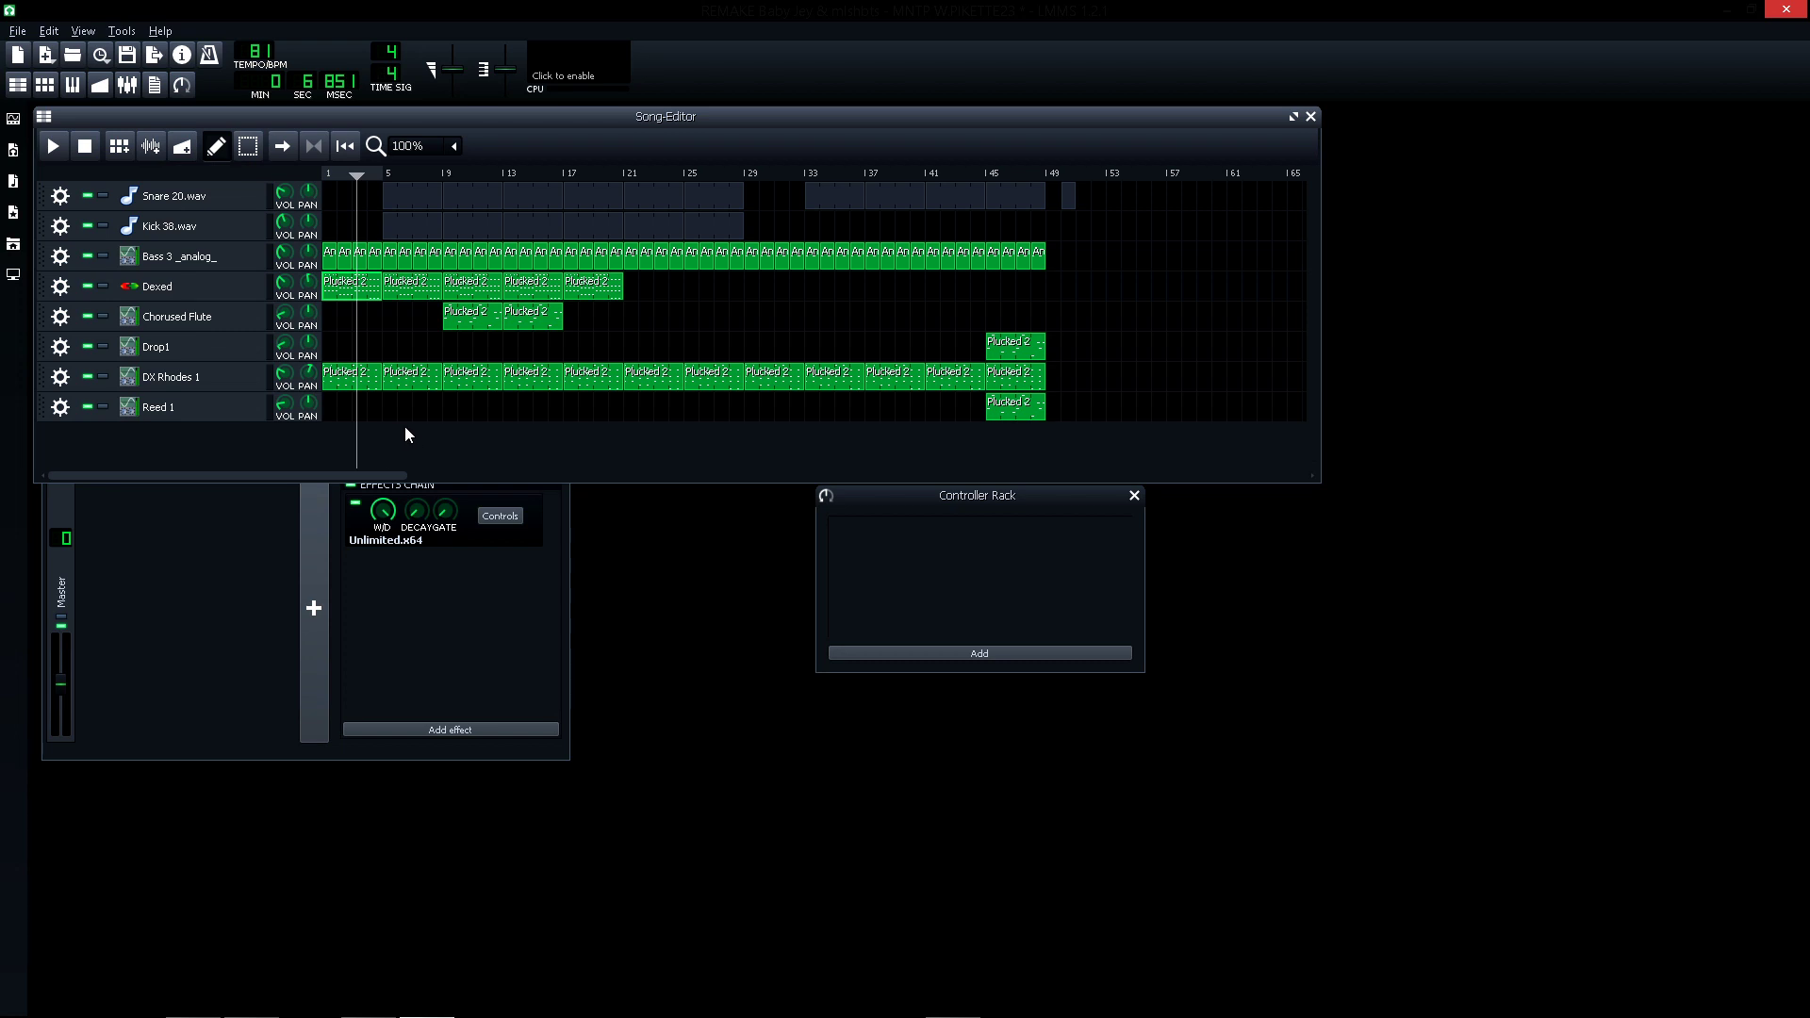
mouse_move(377, 1014)
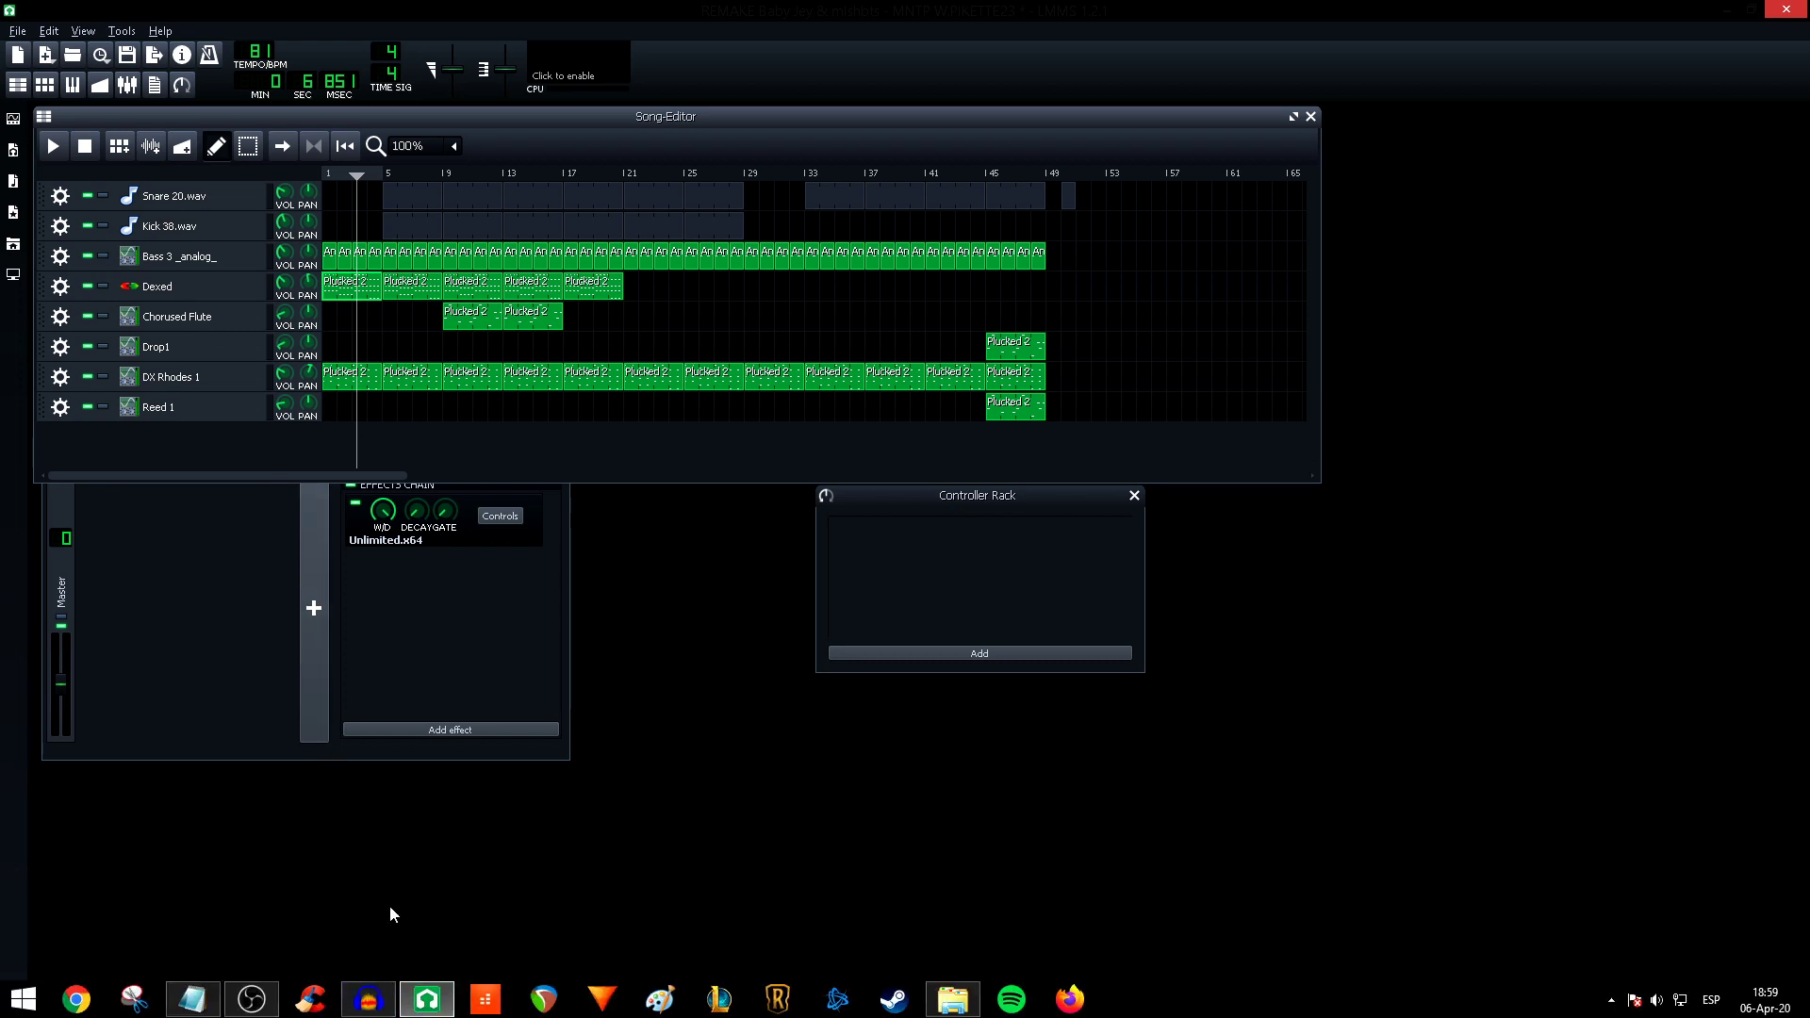
left_click(368, 999)
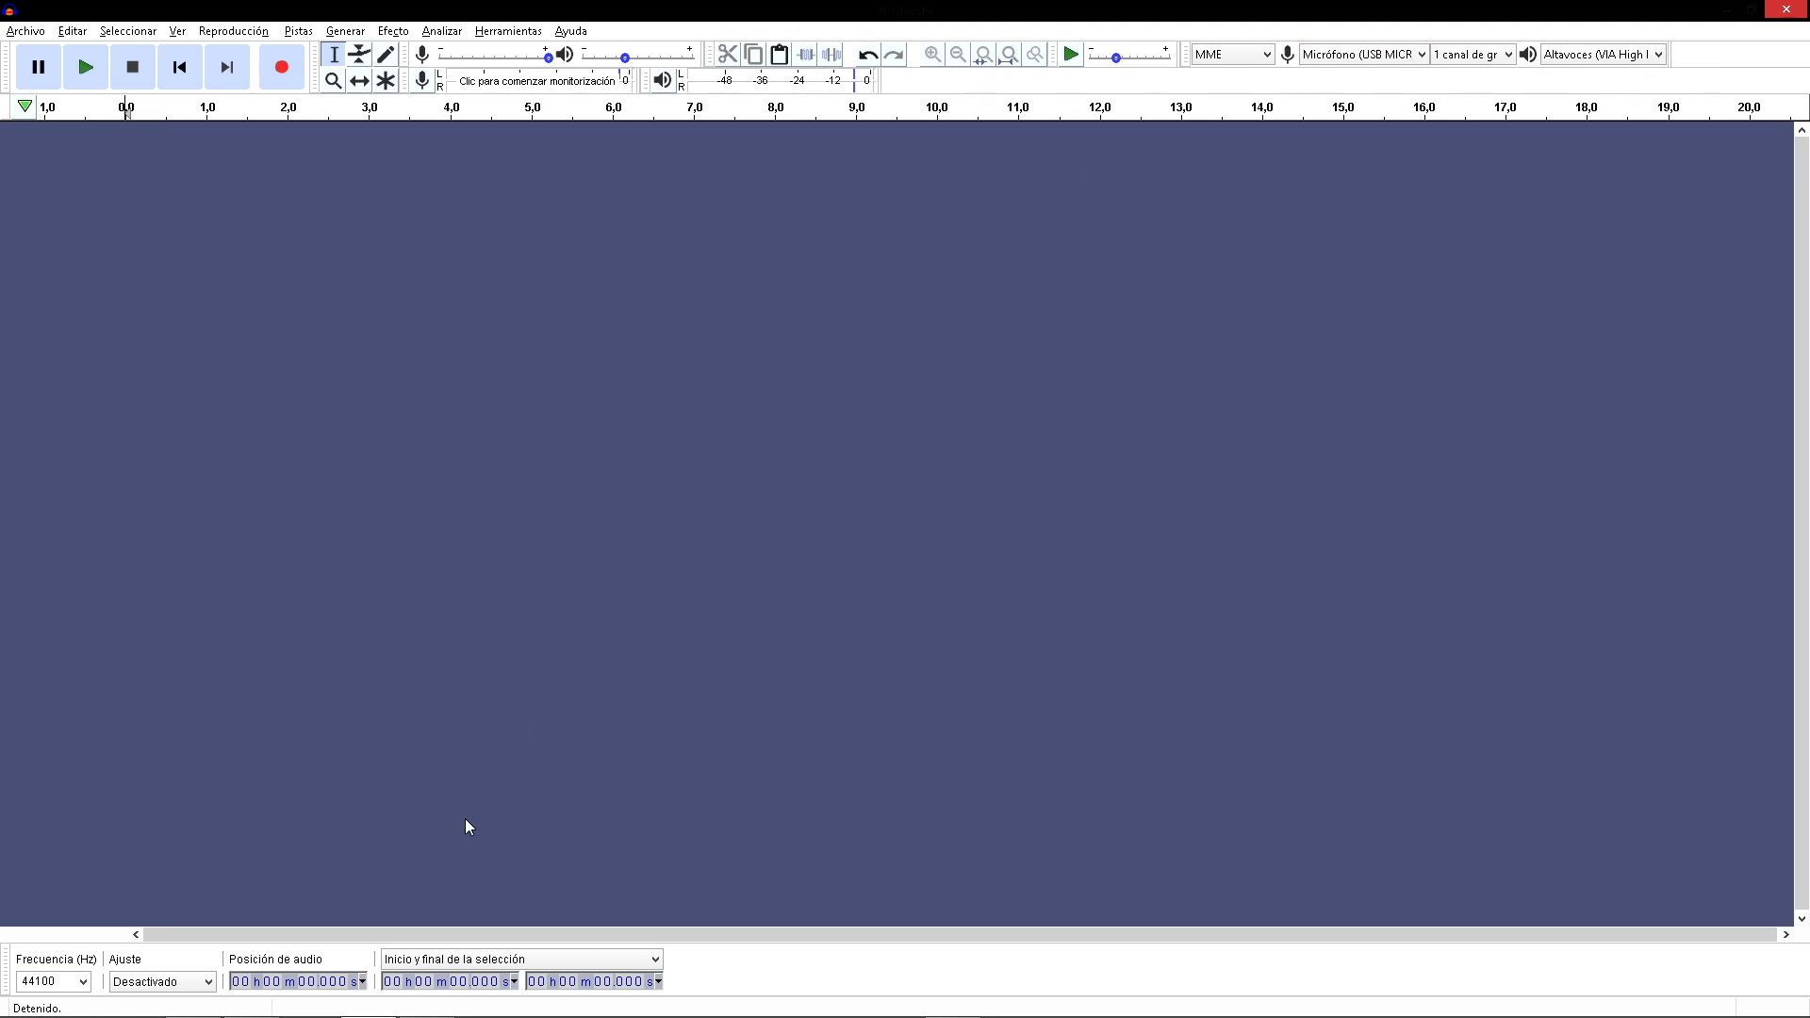
- Set Audacity's recording input to the USB microphone with '1 canal de grabación'
left_click(1369, 56)
left_click(1355, 87)
left_click(1466, 57)
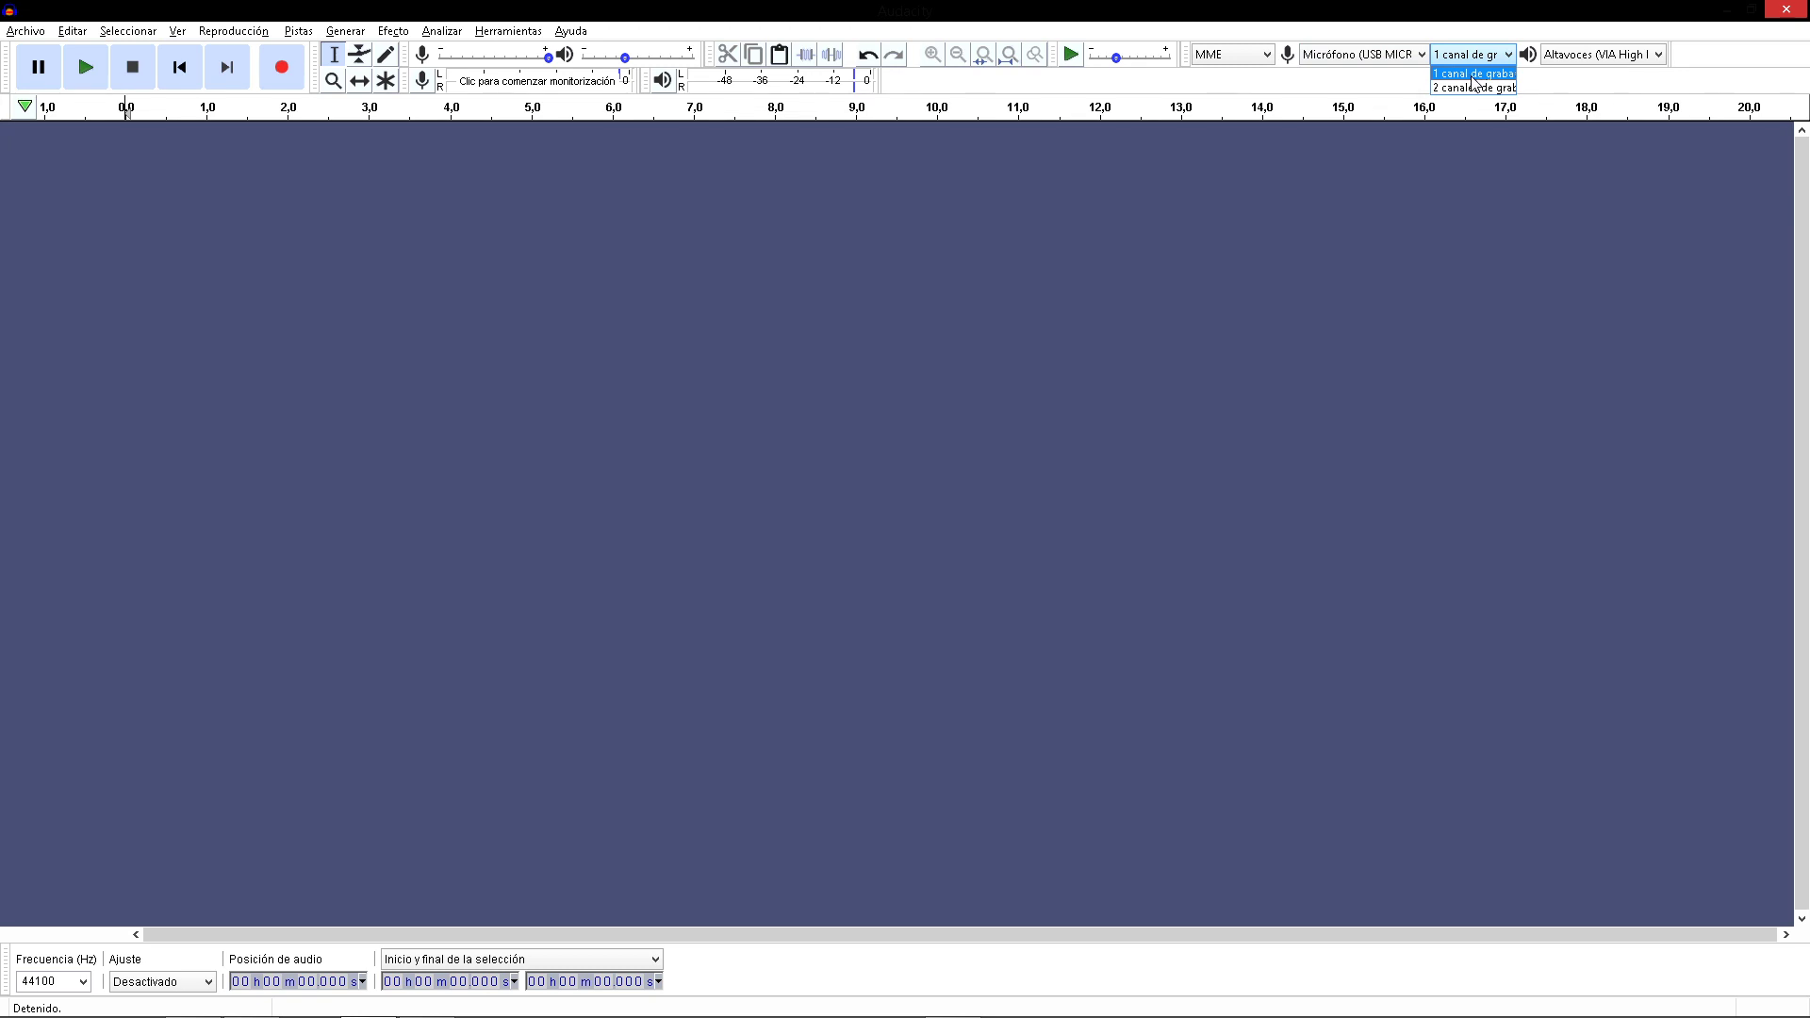
left_click(1472, 75)
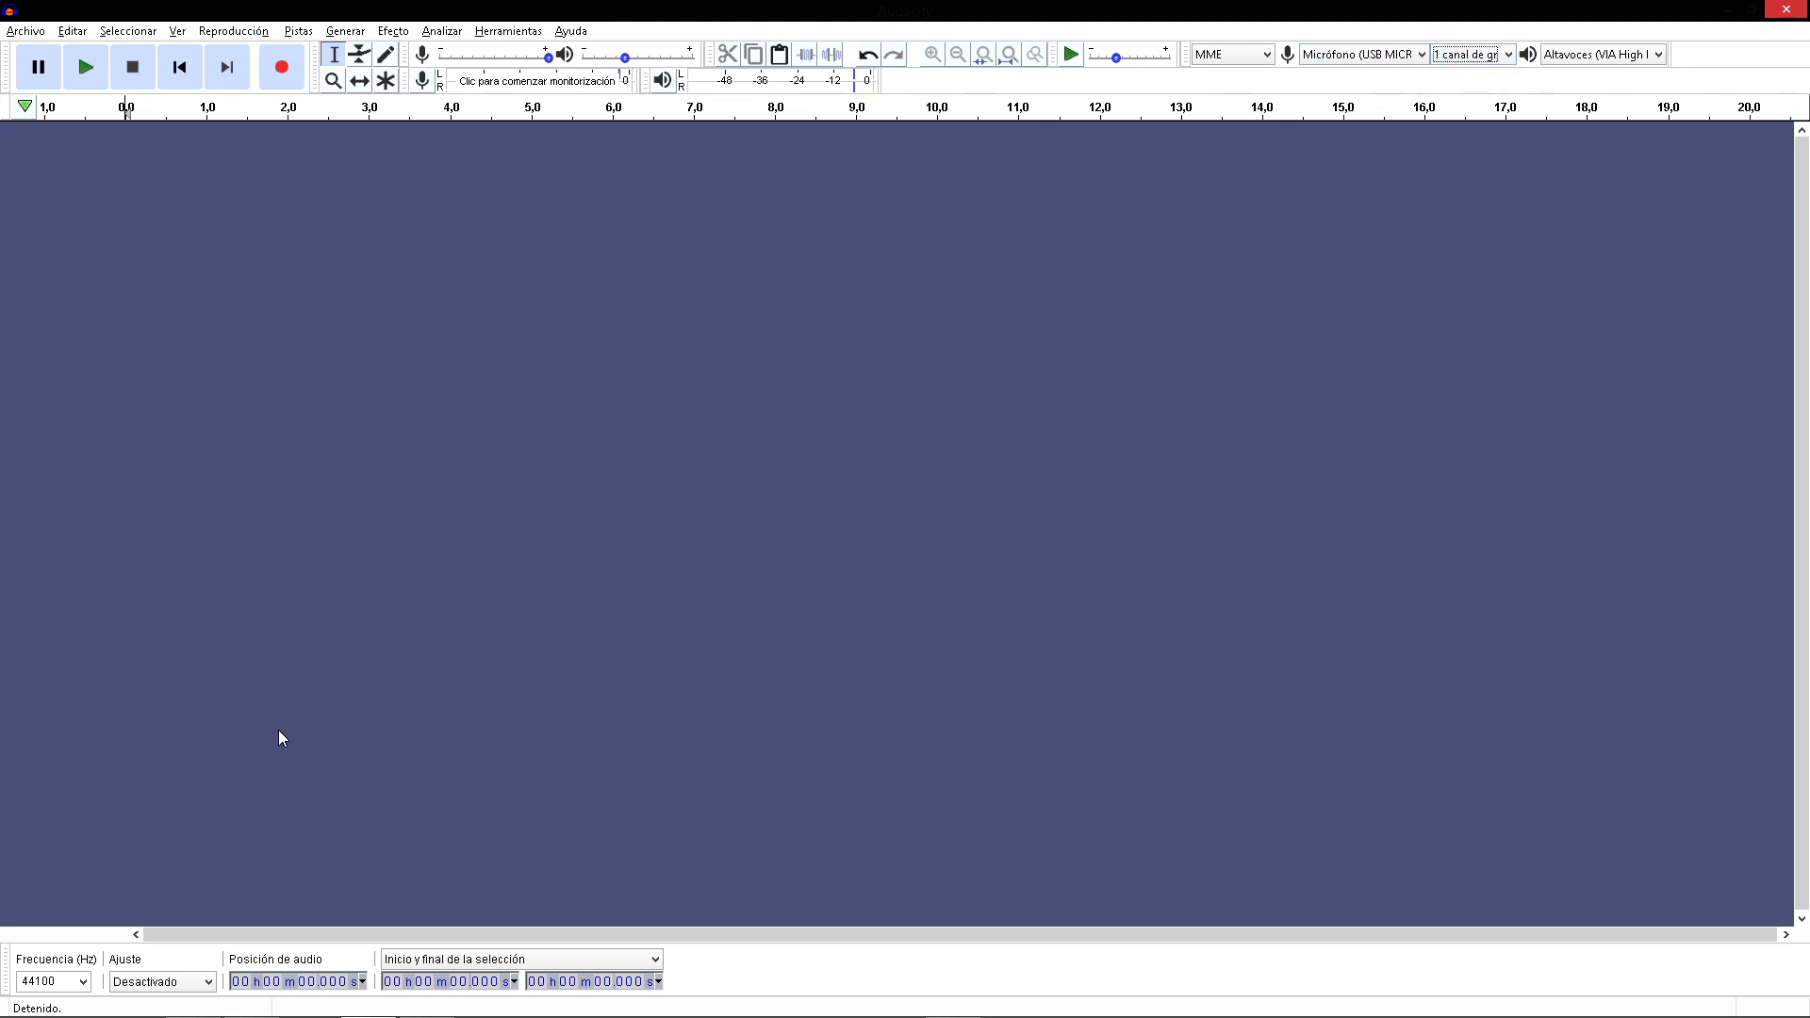
- Show the lyrics, play the LMMS beat from the start, and begin recording in Audacity
mouse_move(390, 1014)
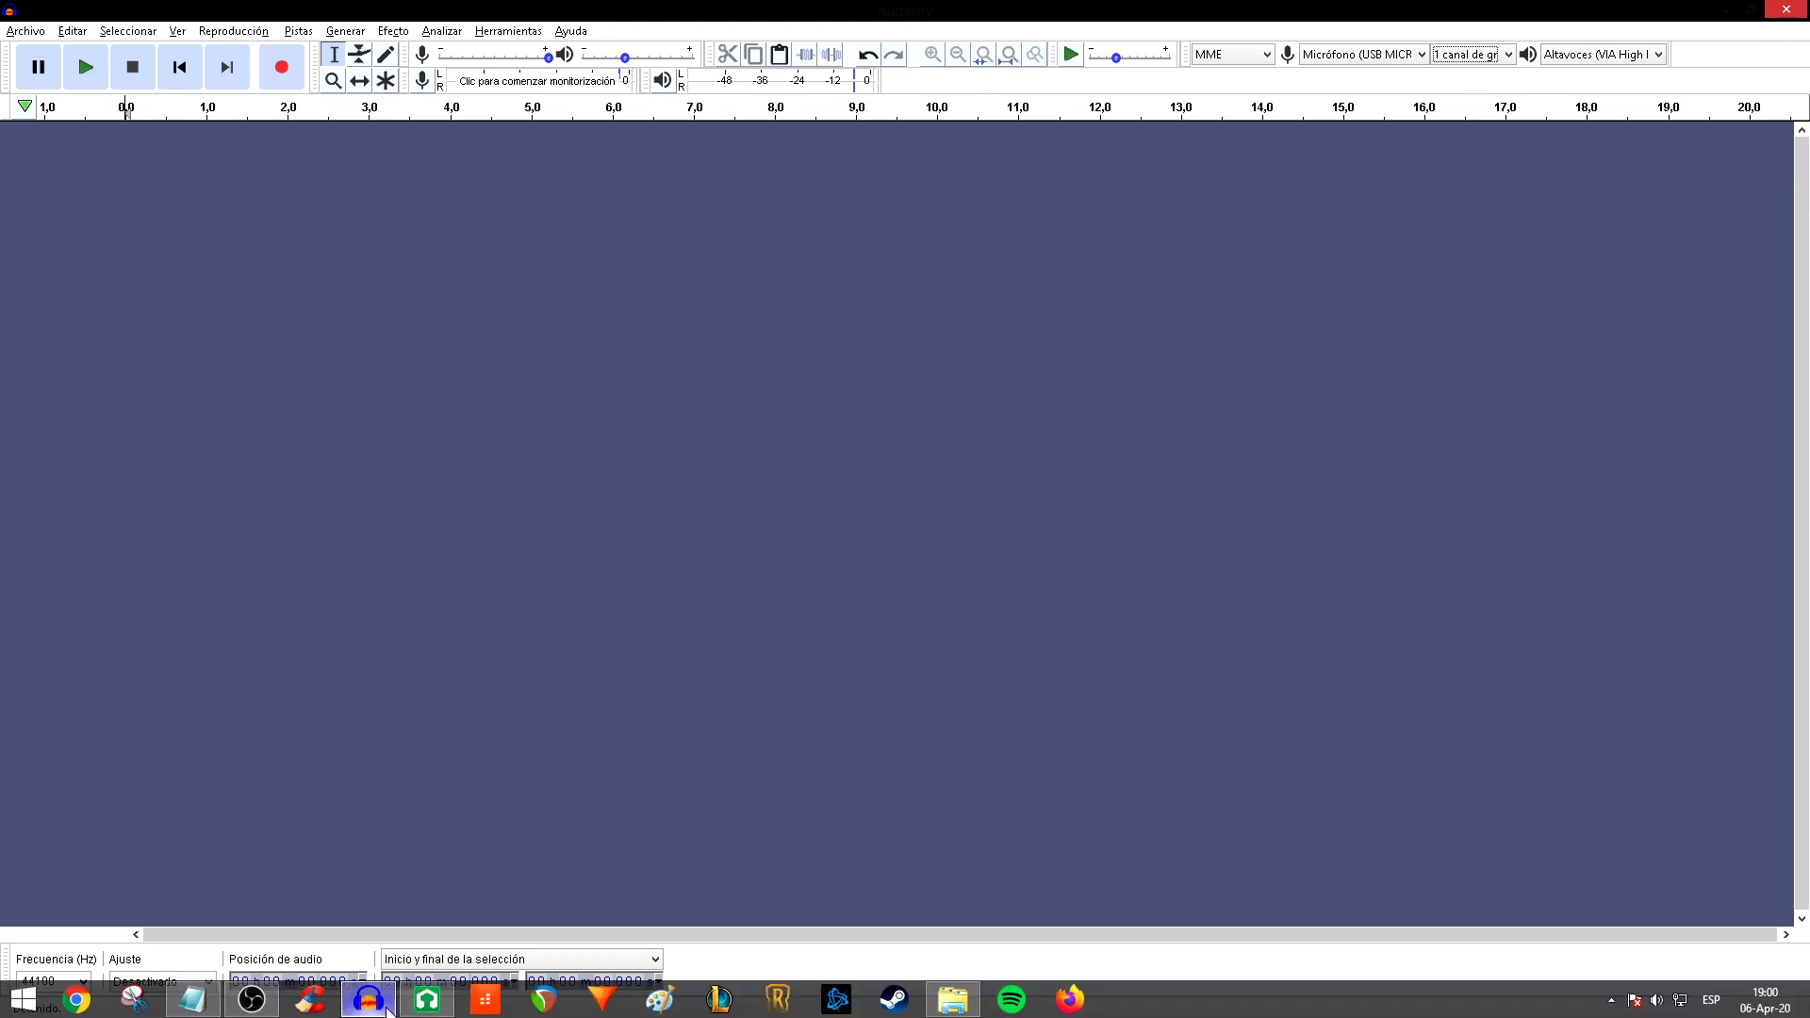
left_click(205, 1009)
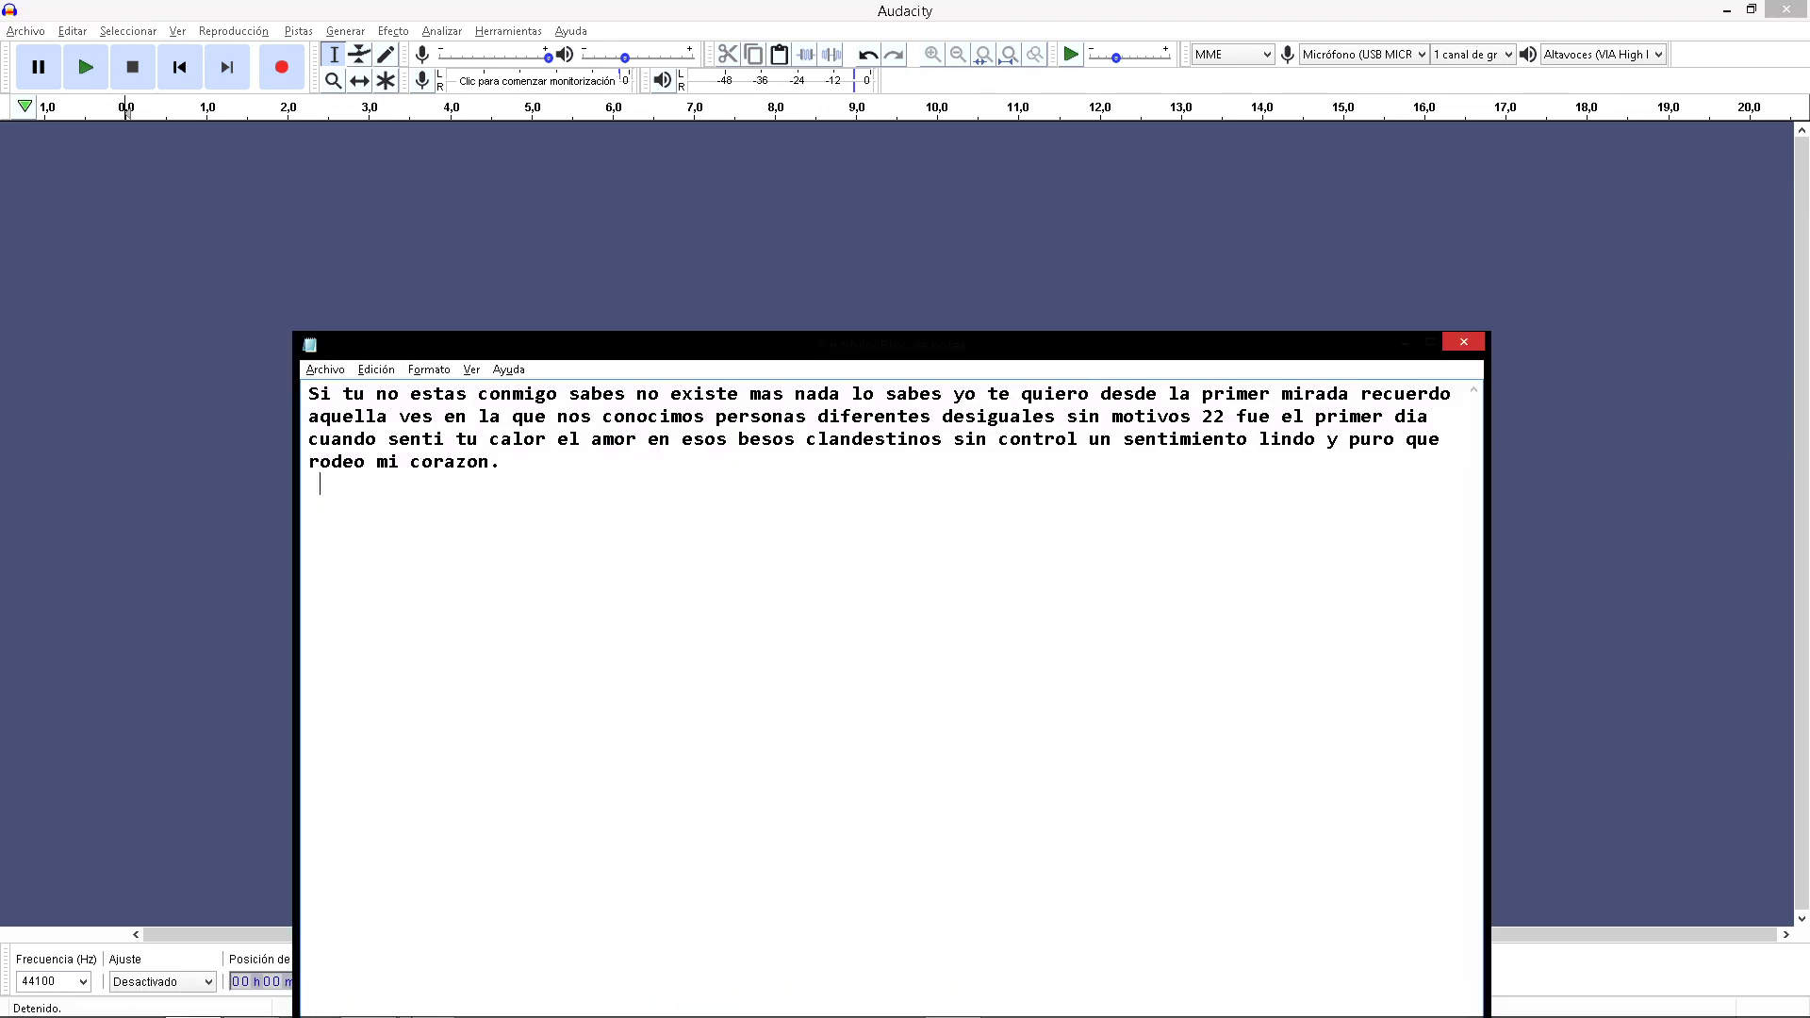
left_click(427, 1004)
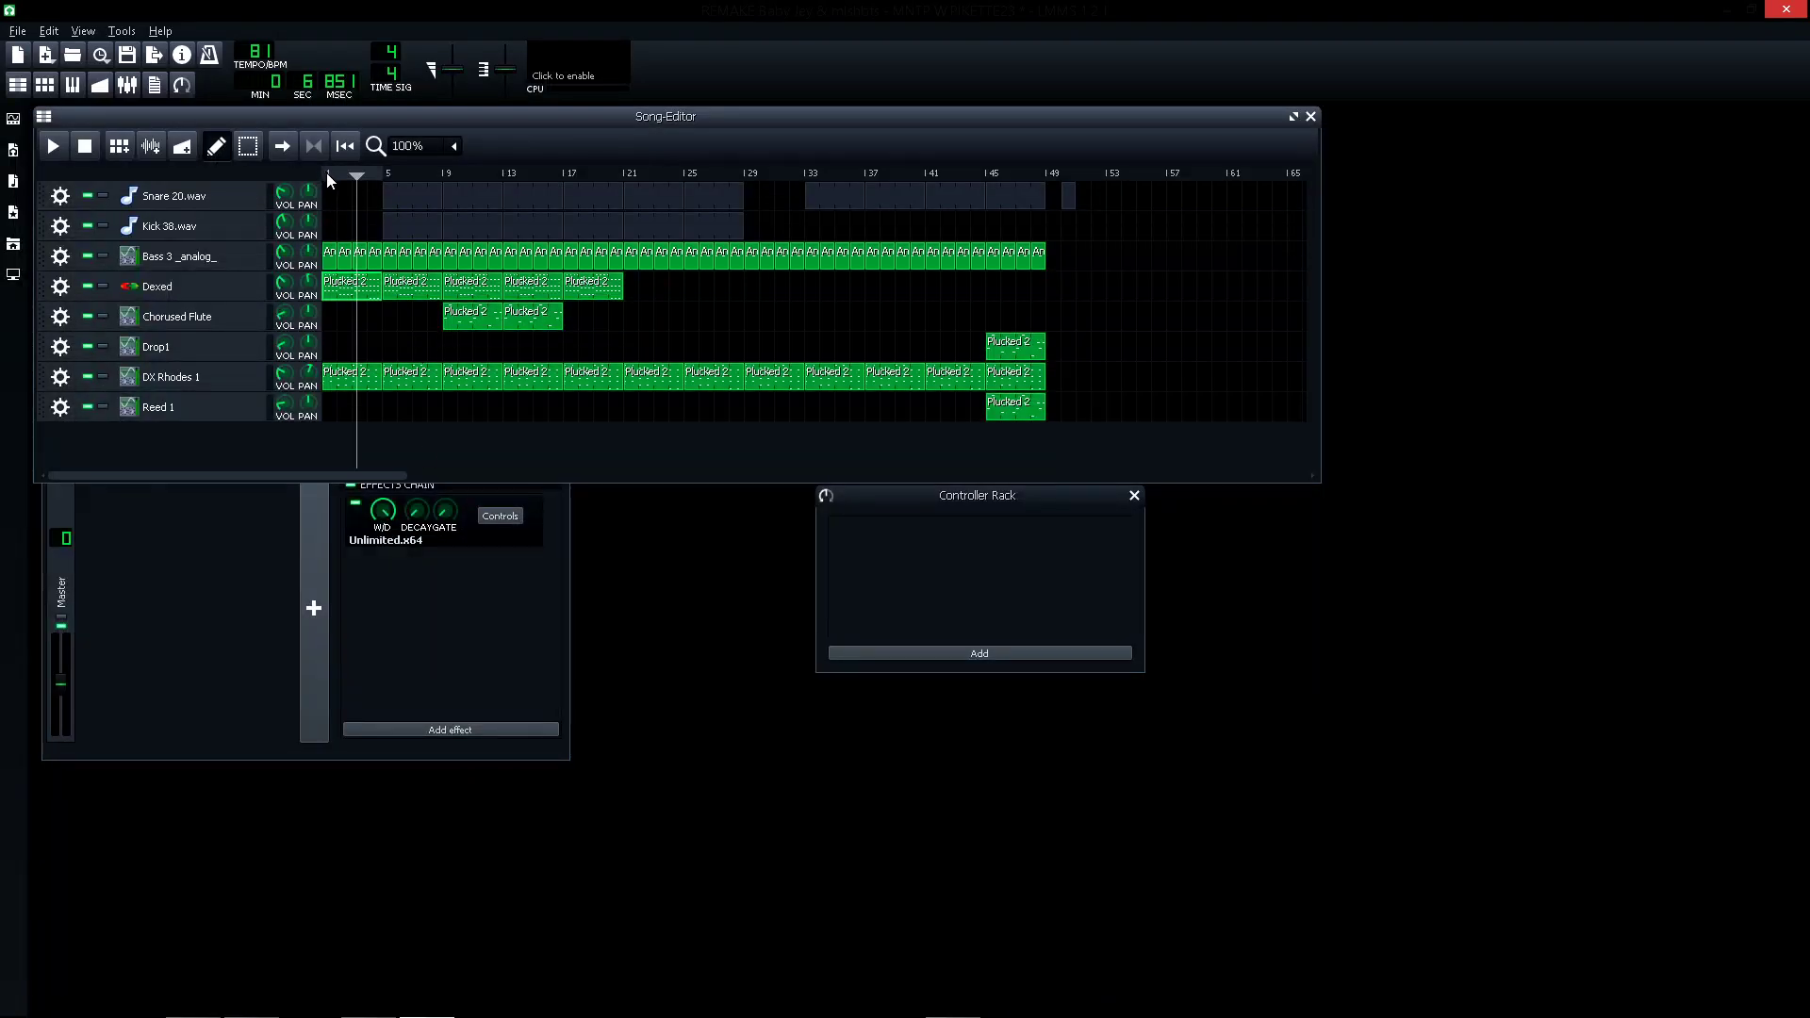
left_click(329, 177)
left_click(41, 143)
key("alt+Tab")
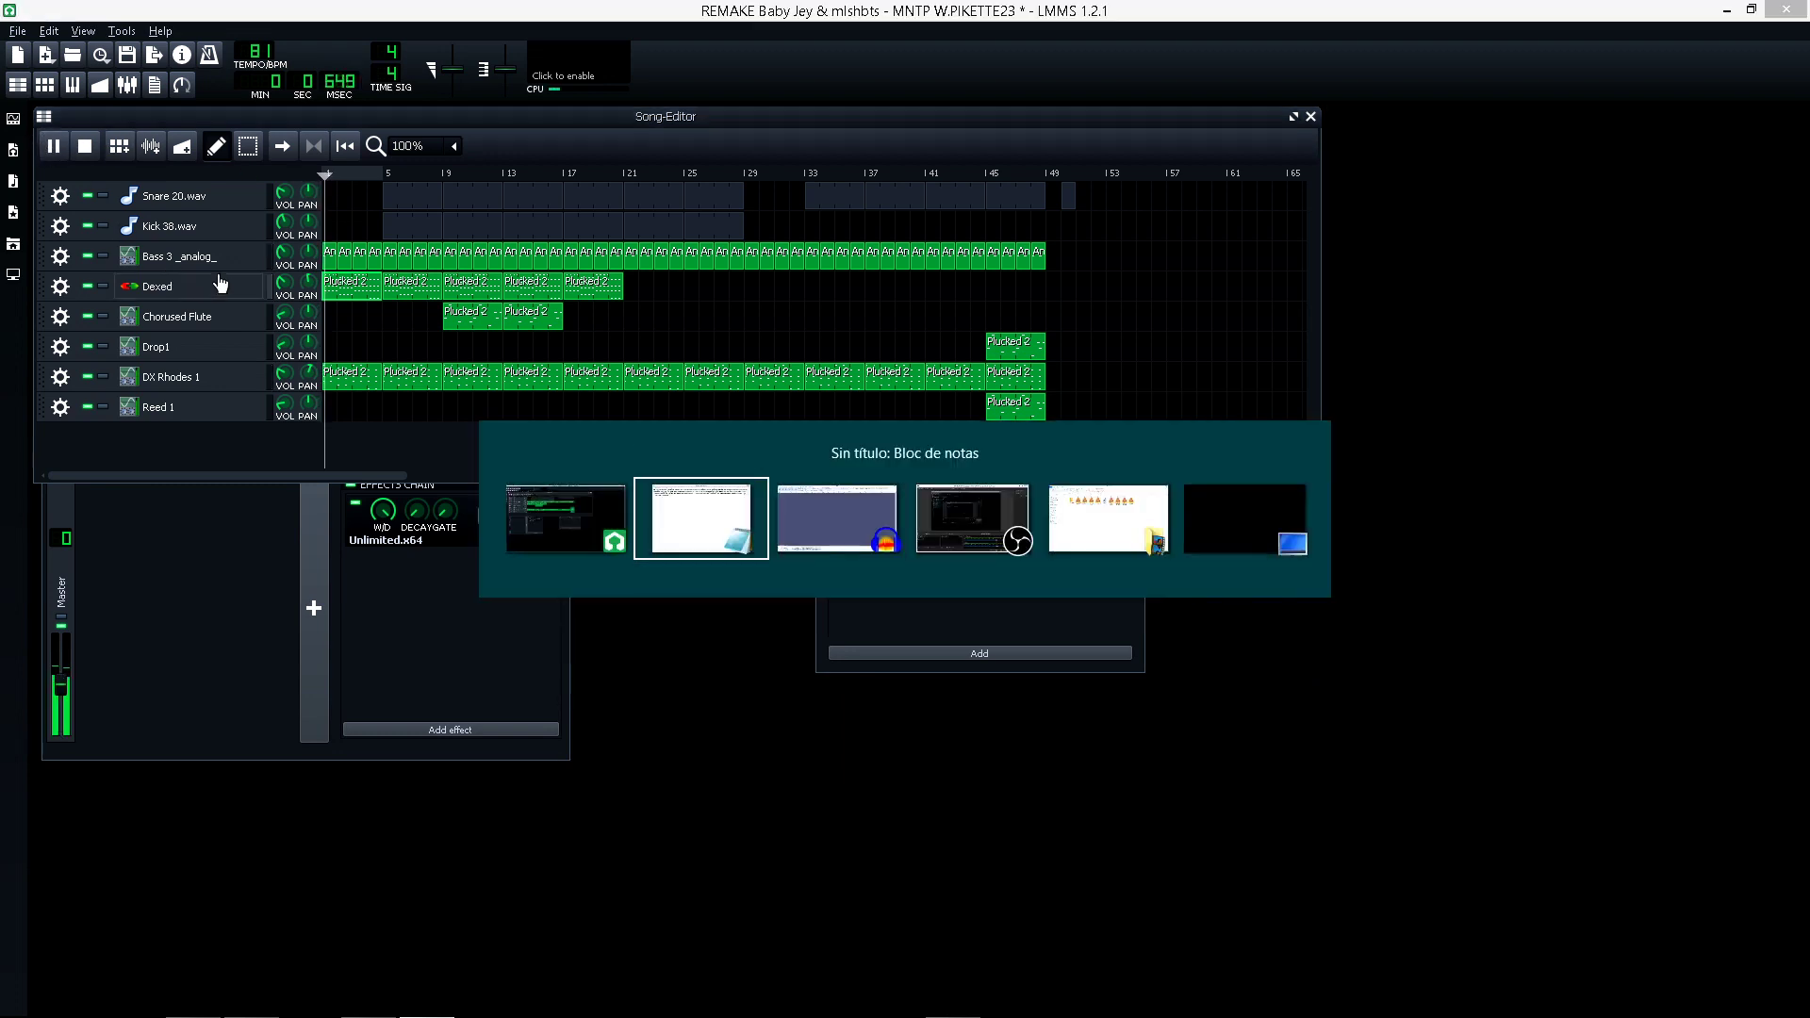
key("alt+Tab")
key("alt+Tab")
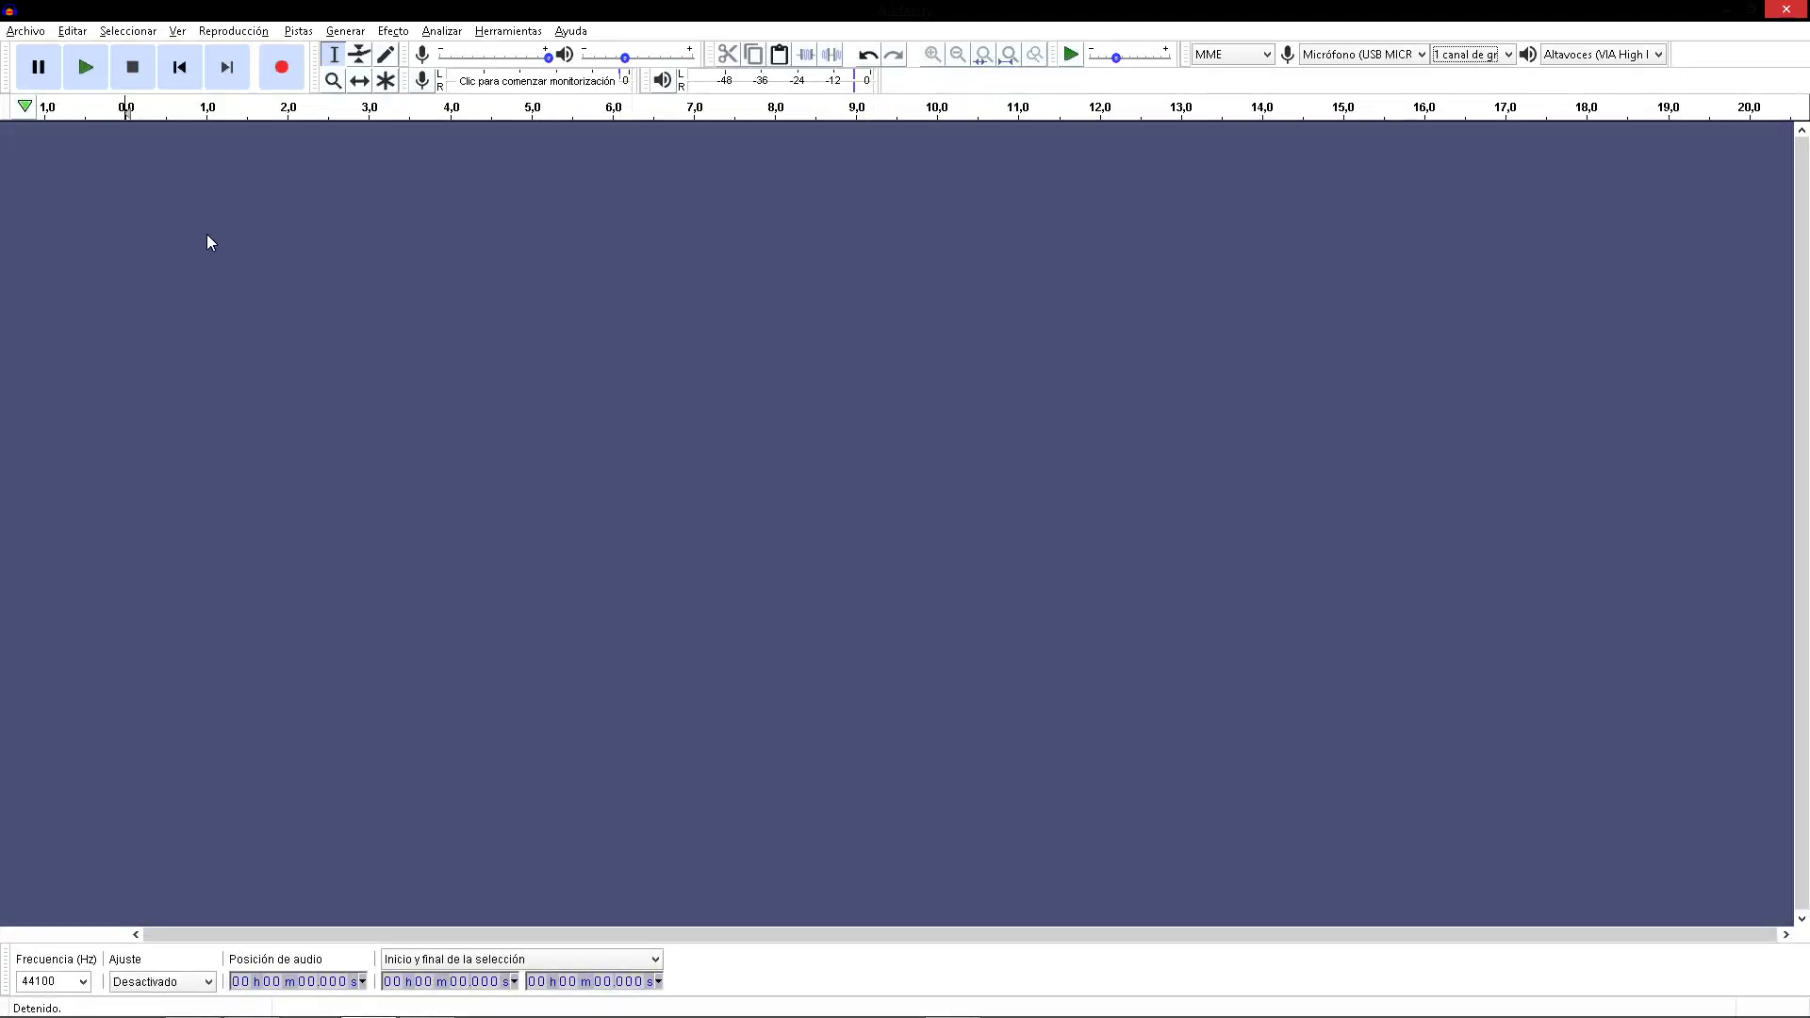
left_click(282, 68)
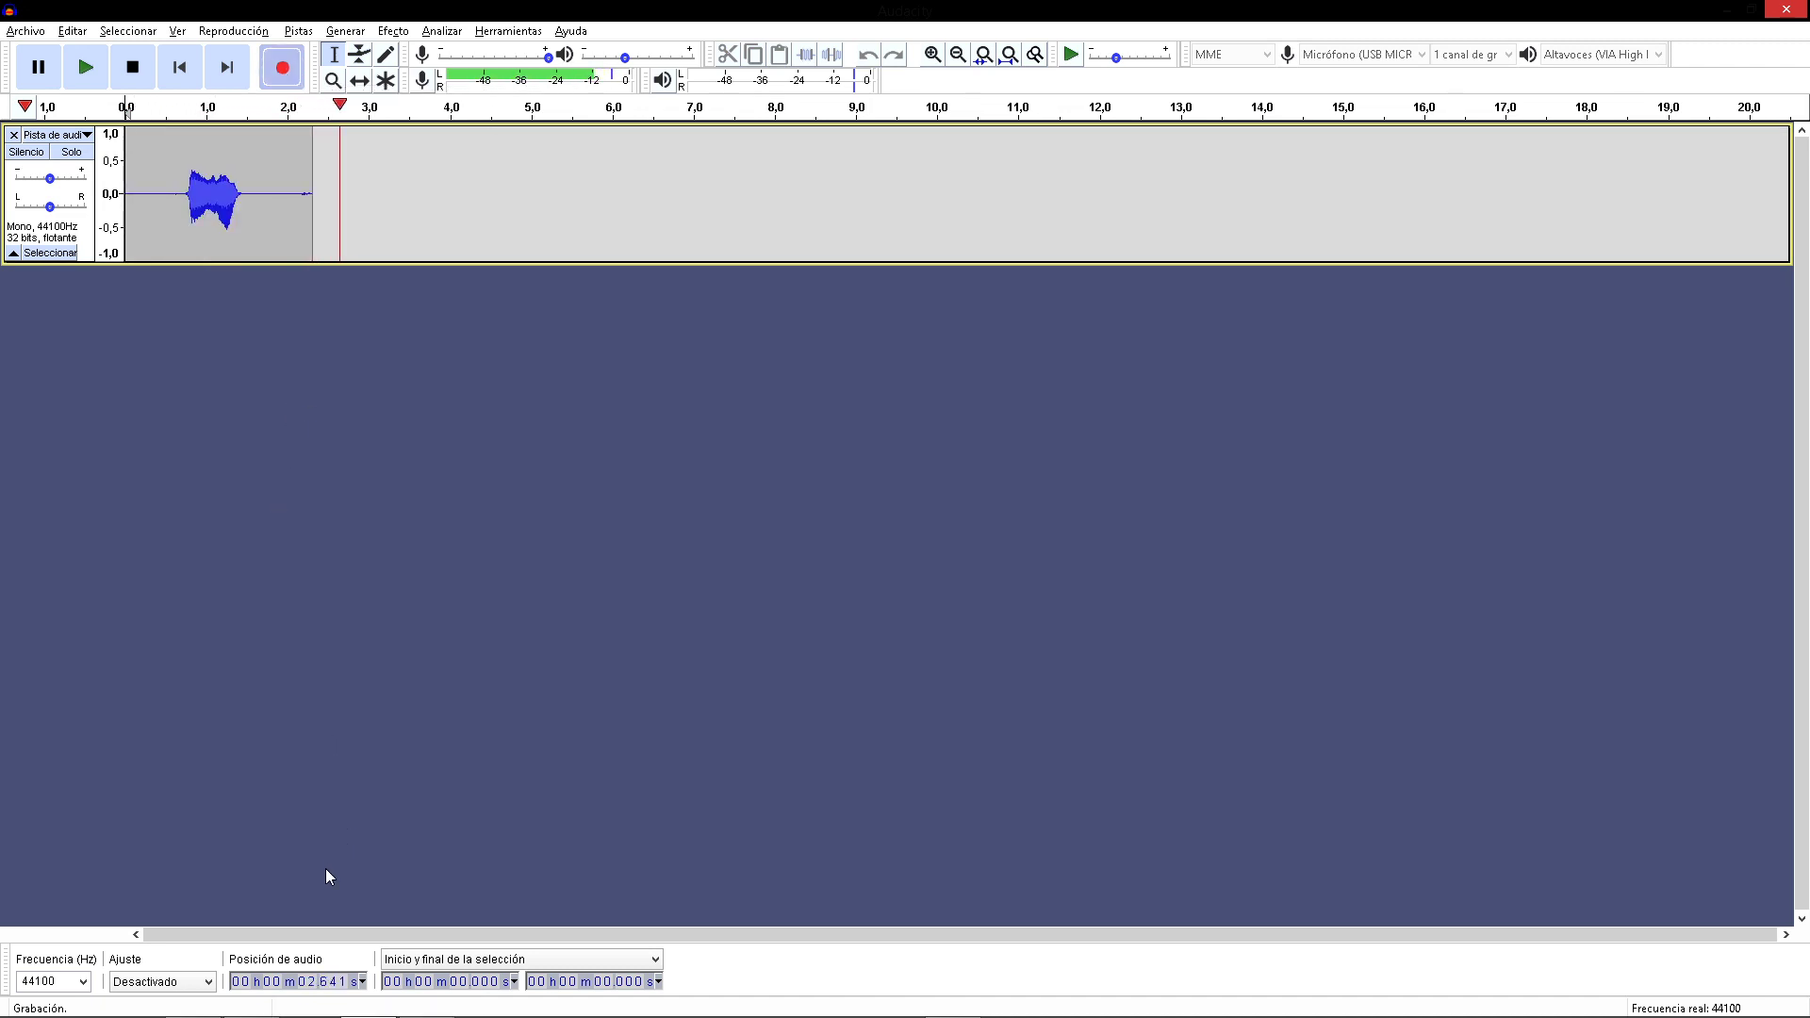
- Sing the roughly 34-second take from the lyrics, stop recording, and return to LMMS
left_click(217, 1002)
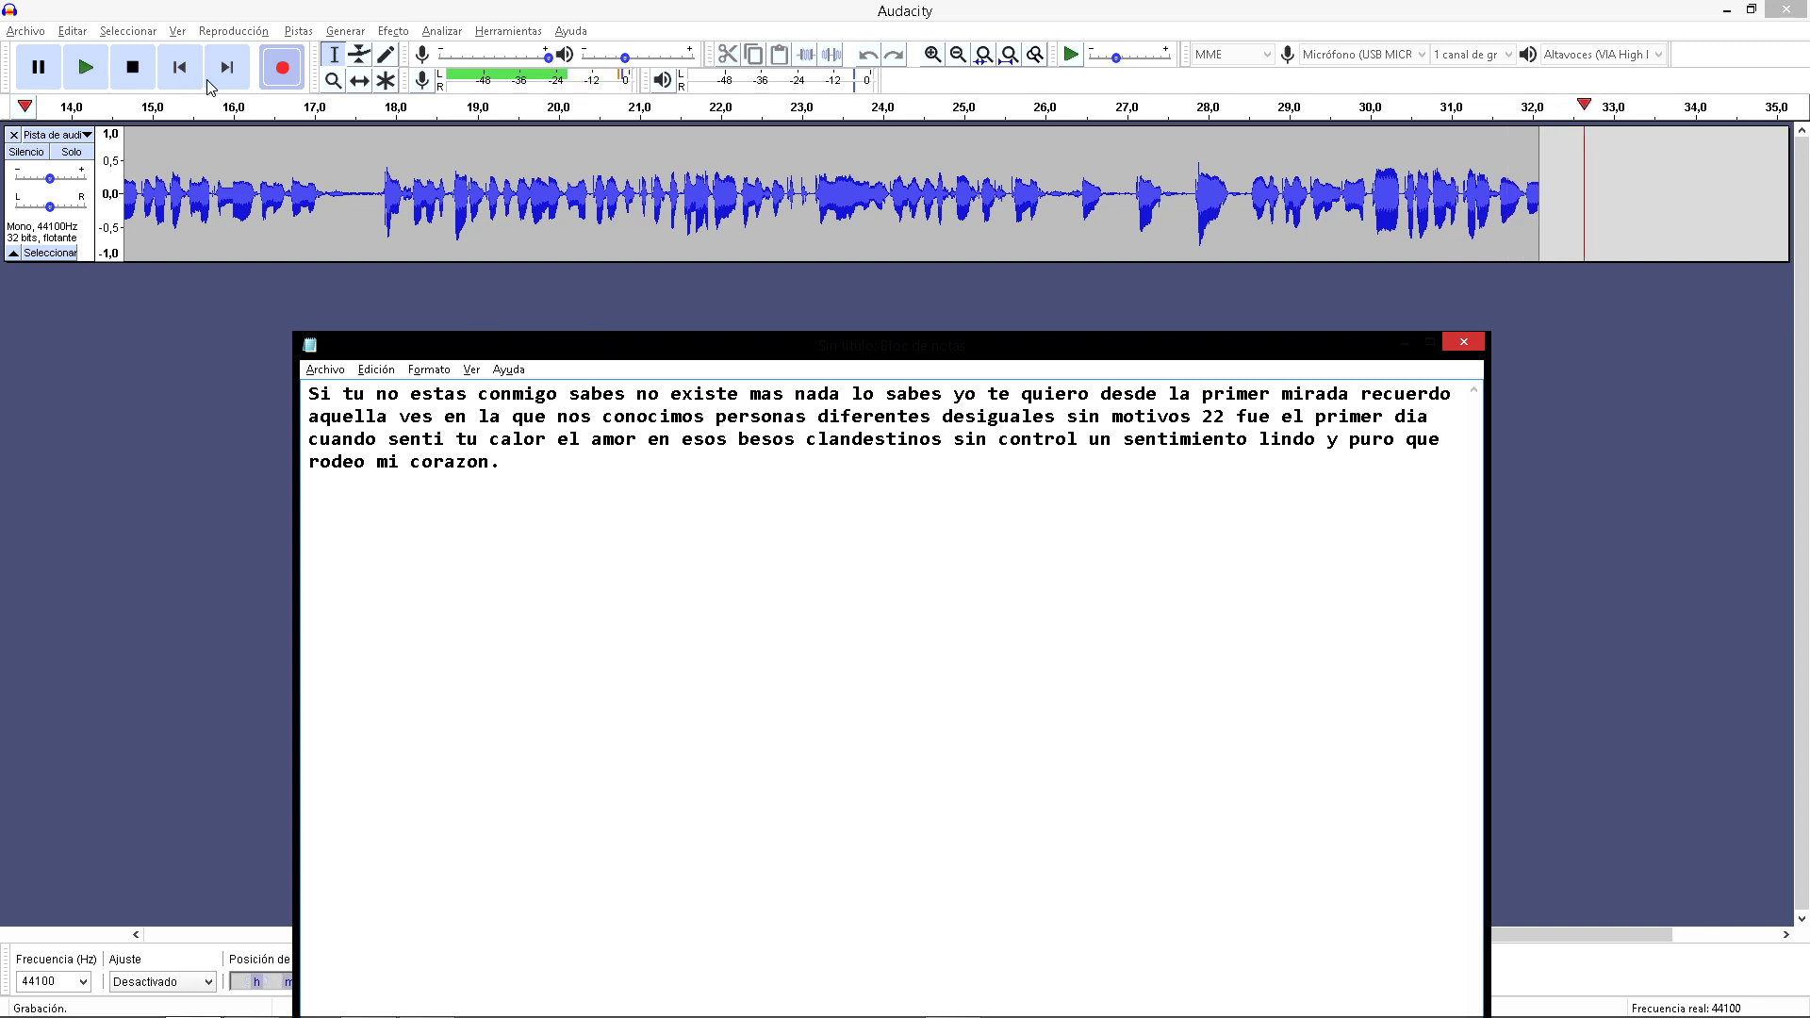
left_click(132, 66)
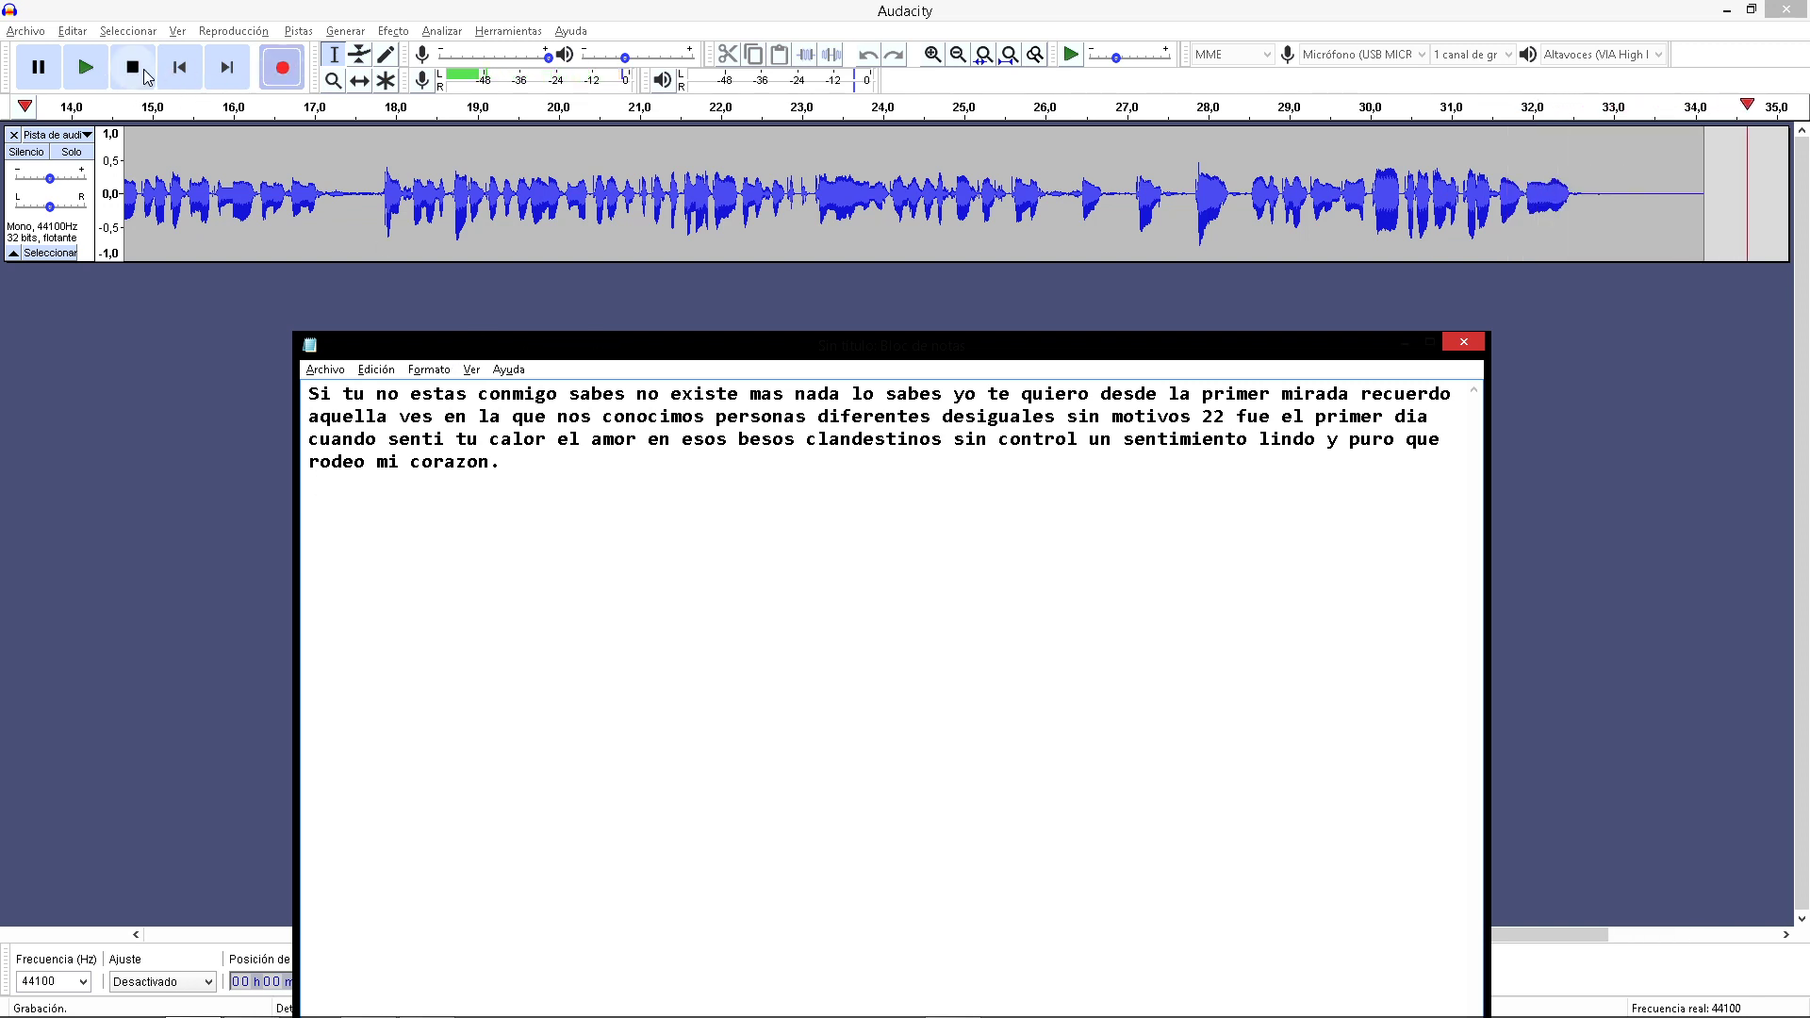
mouse_move(193, 1009)
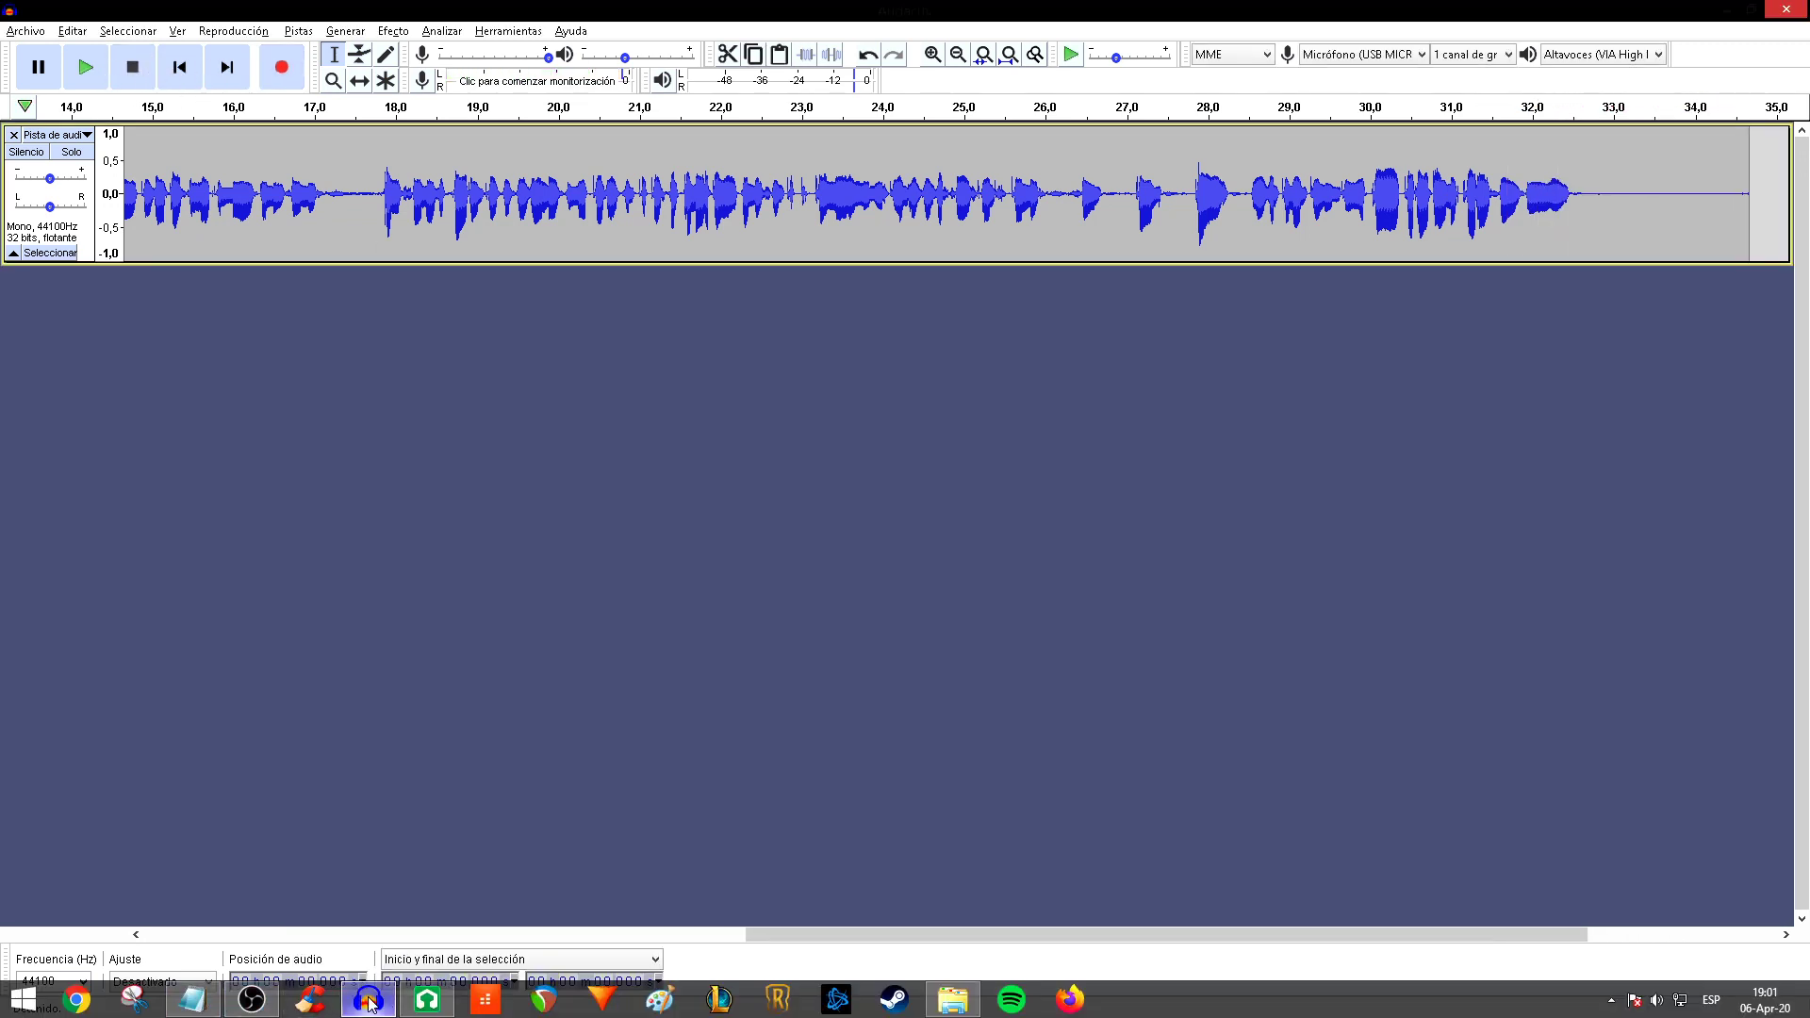
left_click(427, 999)
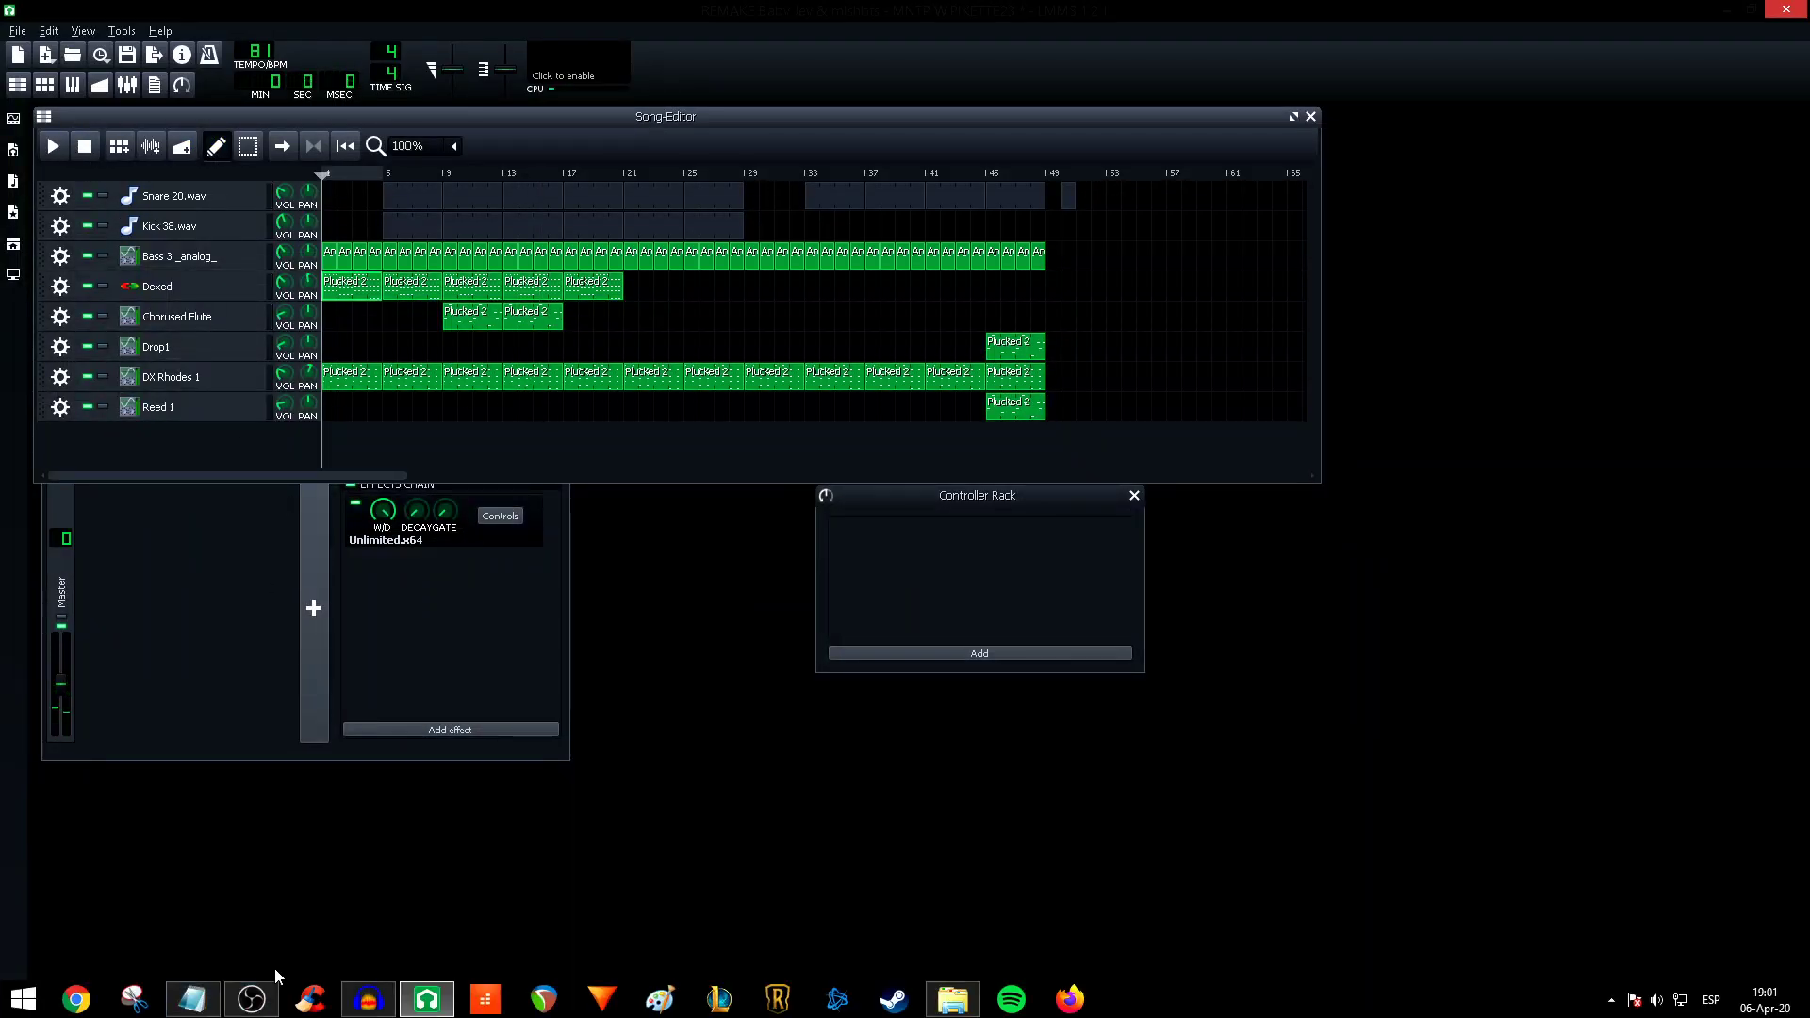
- Back in Audacity, scroll to 0 s and audition the vocal from about 4.63 seconds
left_click(192, 1001)
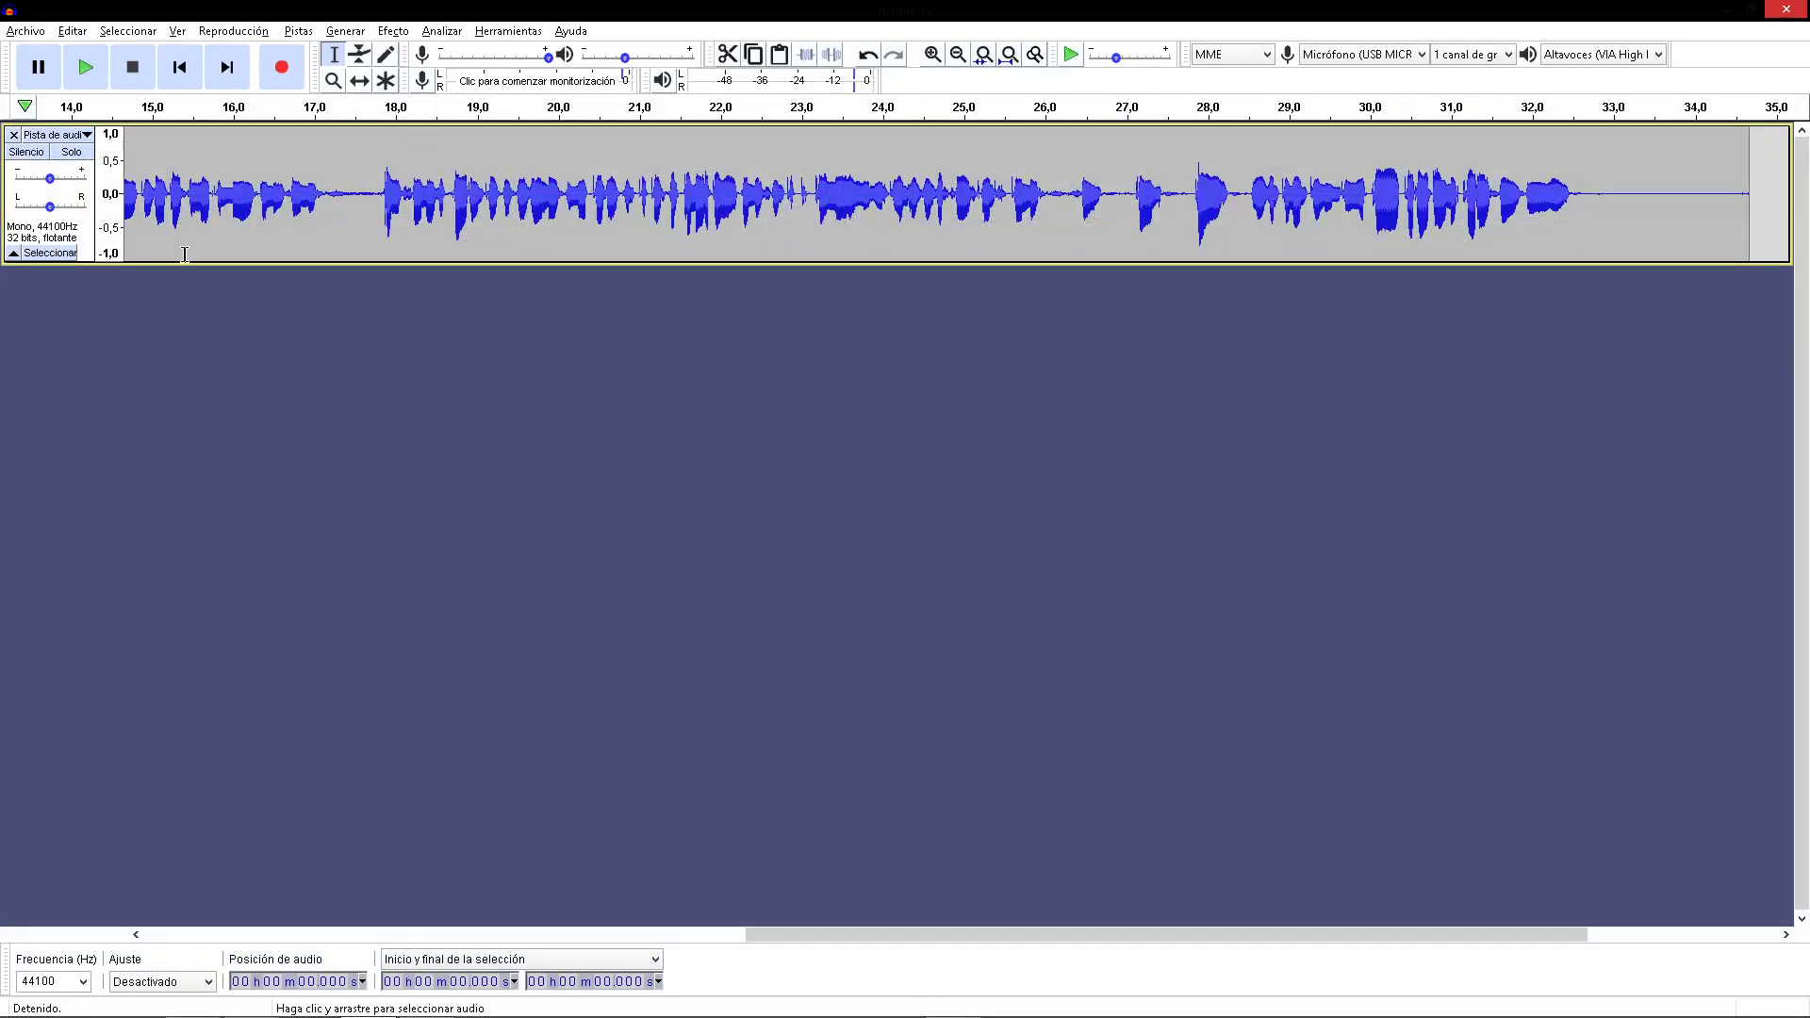
left_click_drag(867, 935, 177, 833)
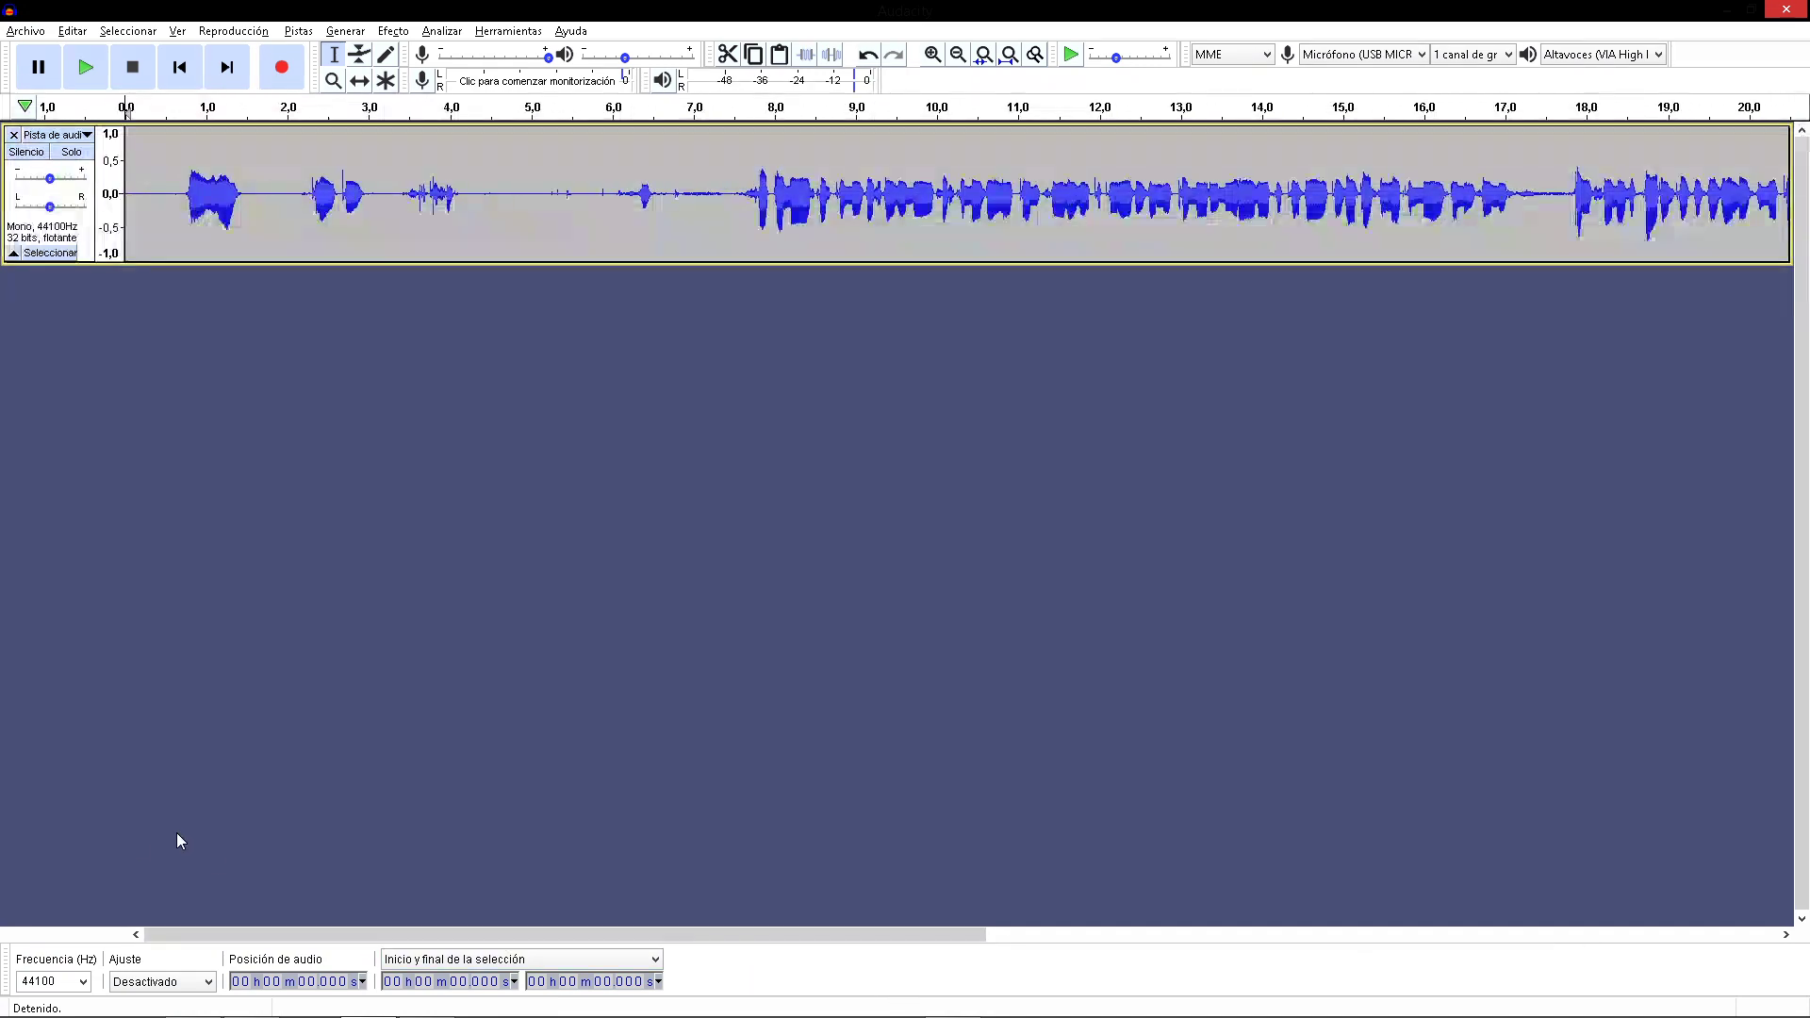
left_click(514, 208)
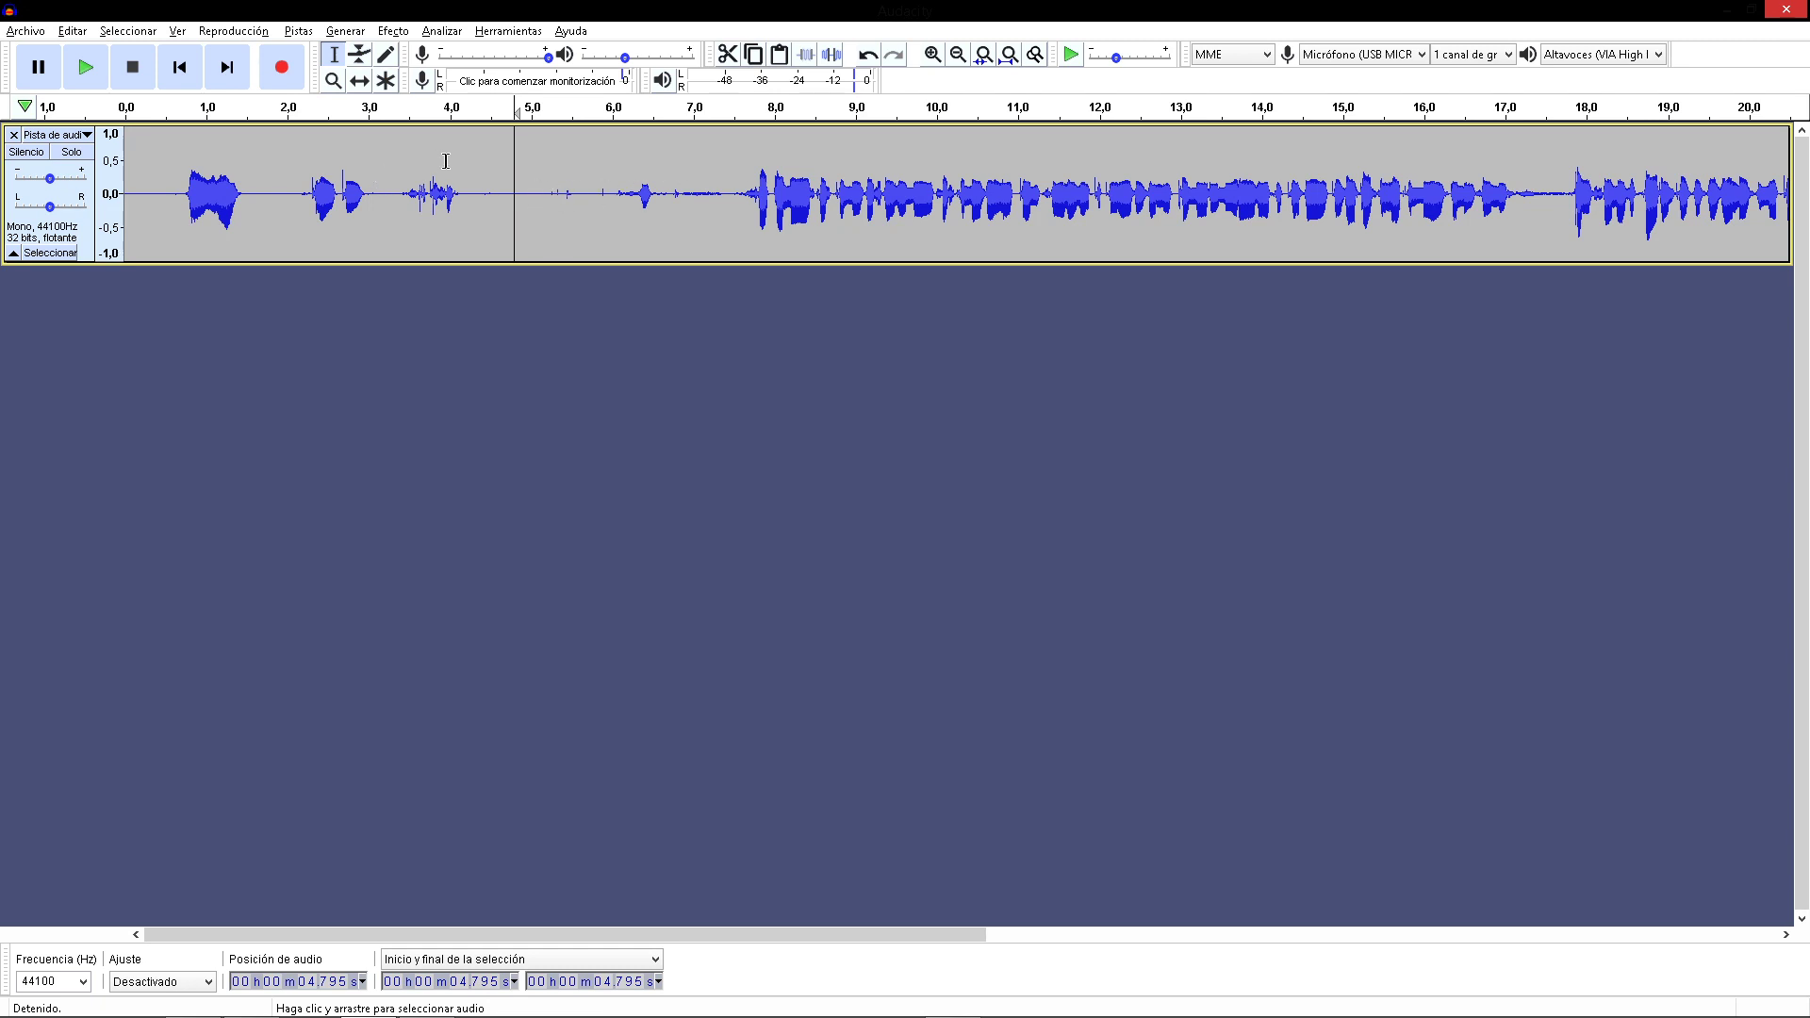
left_click(501, 200)
key("space")
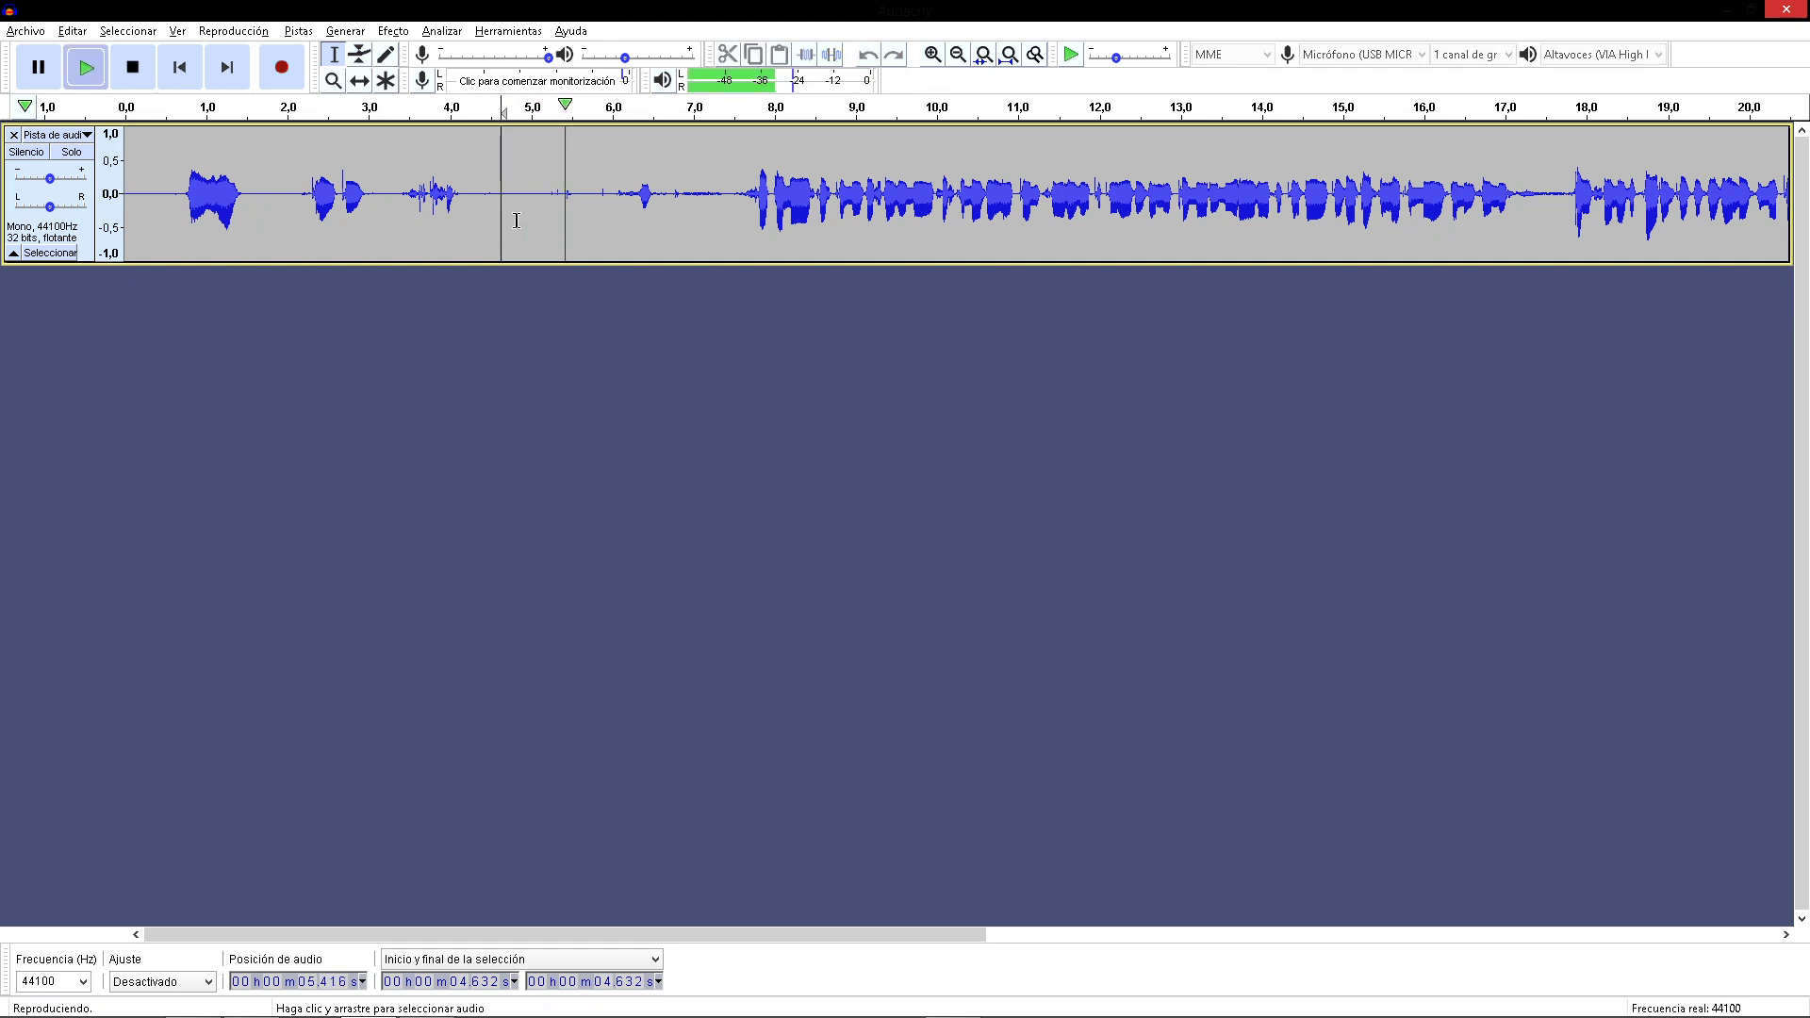
key("space")
- Select the noise-only gap from 4.481 to 5.317 seconds and play it back
left_click(495, 205)
left_click(484, 197)
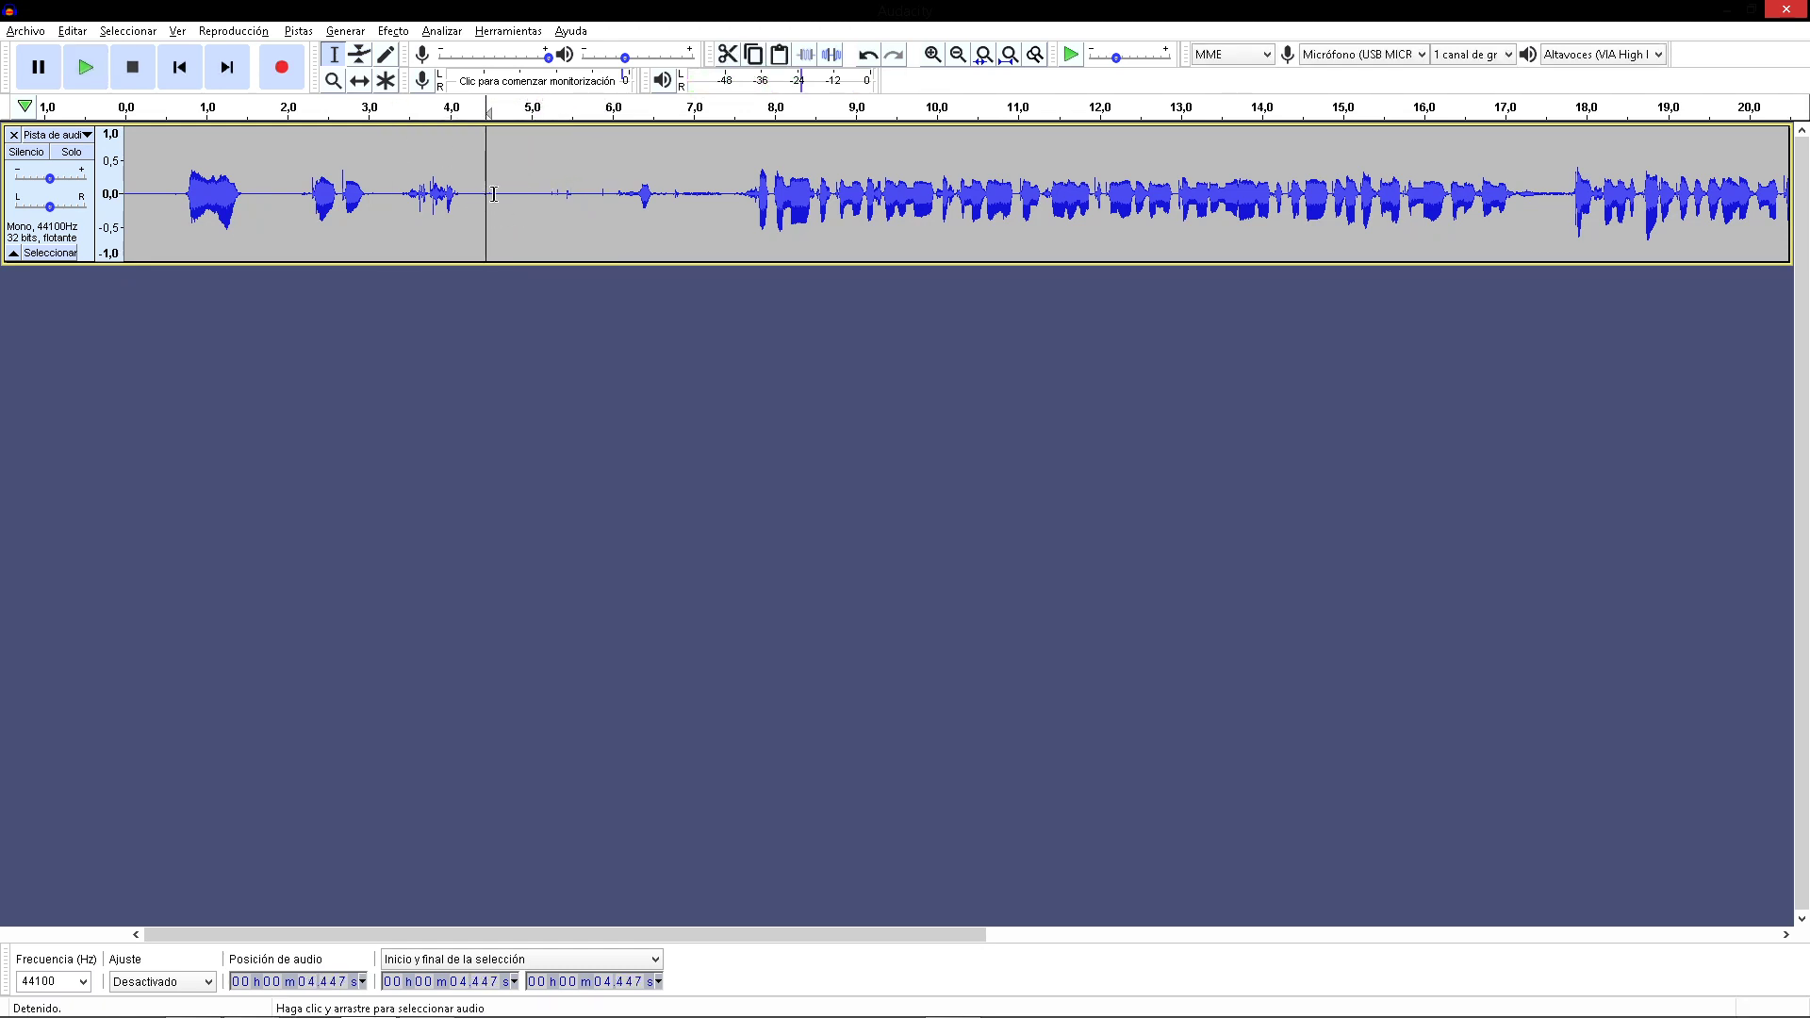
left_click_drag(490, 198, 556, 207)
key("space")
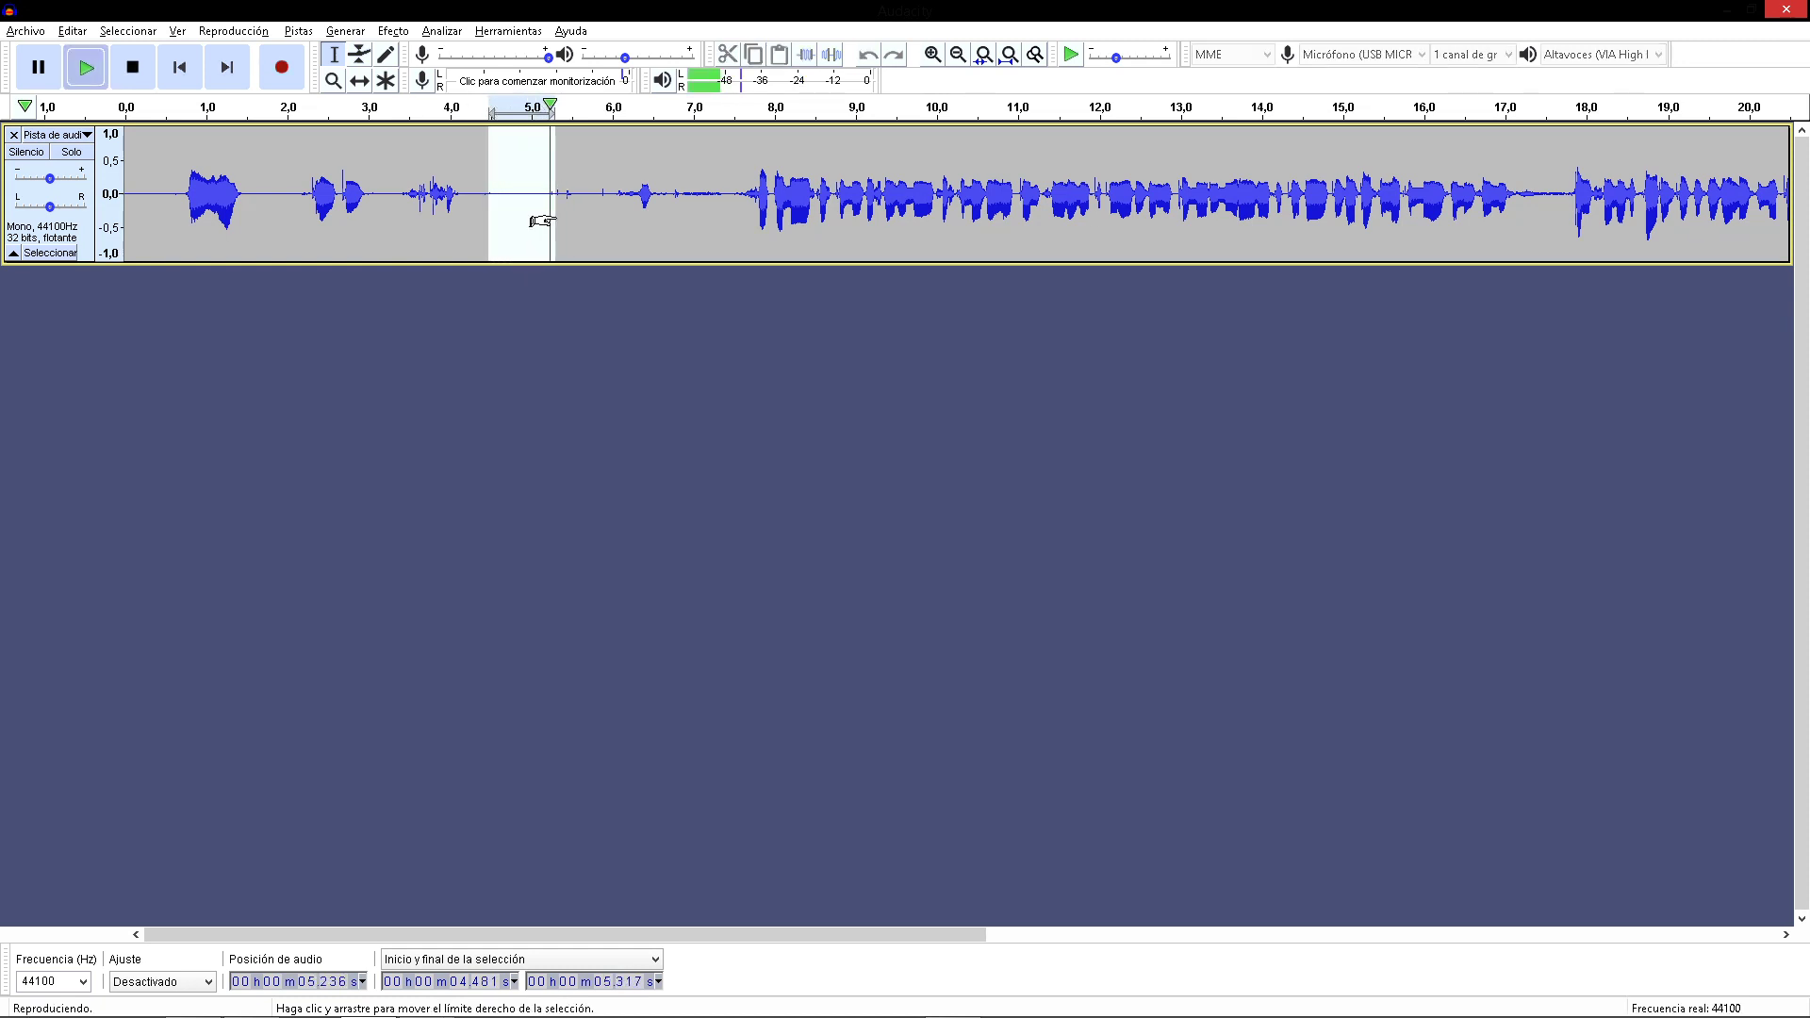
- Capture the selected gap as the Reducción de ruido noise profile
left_click(393, 31)
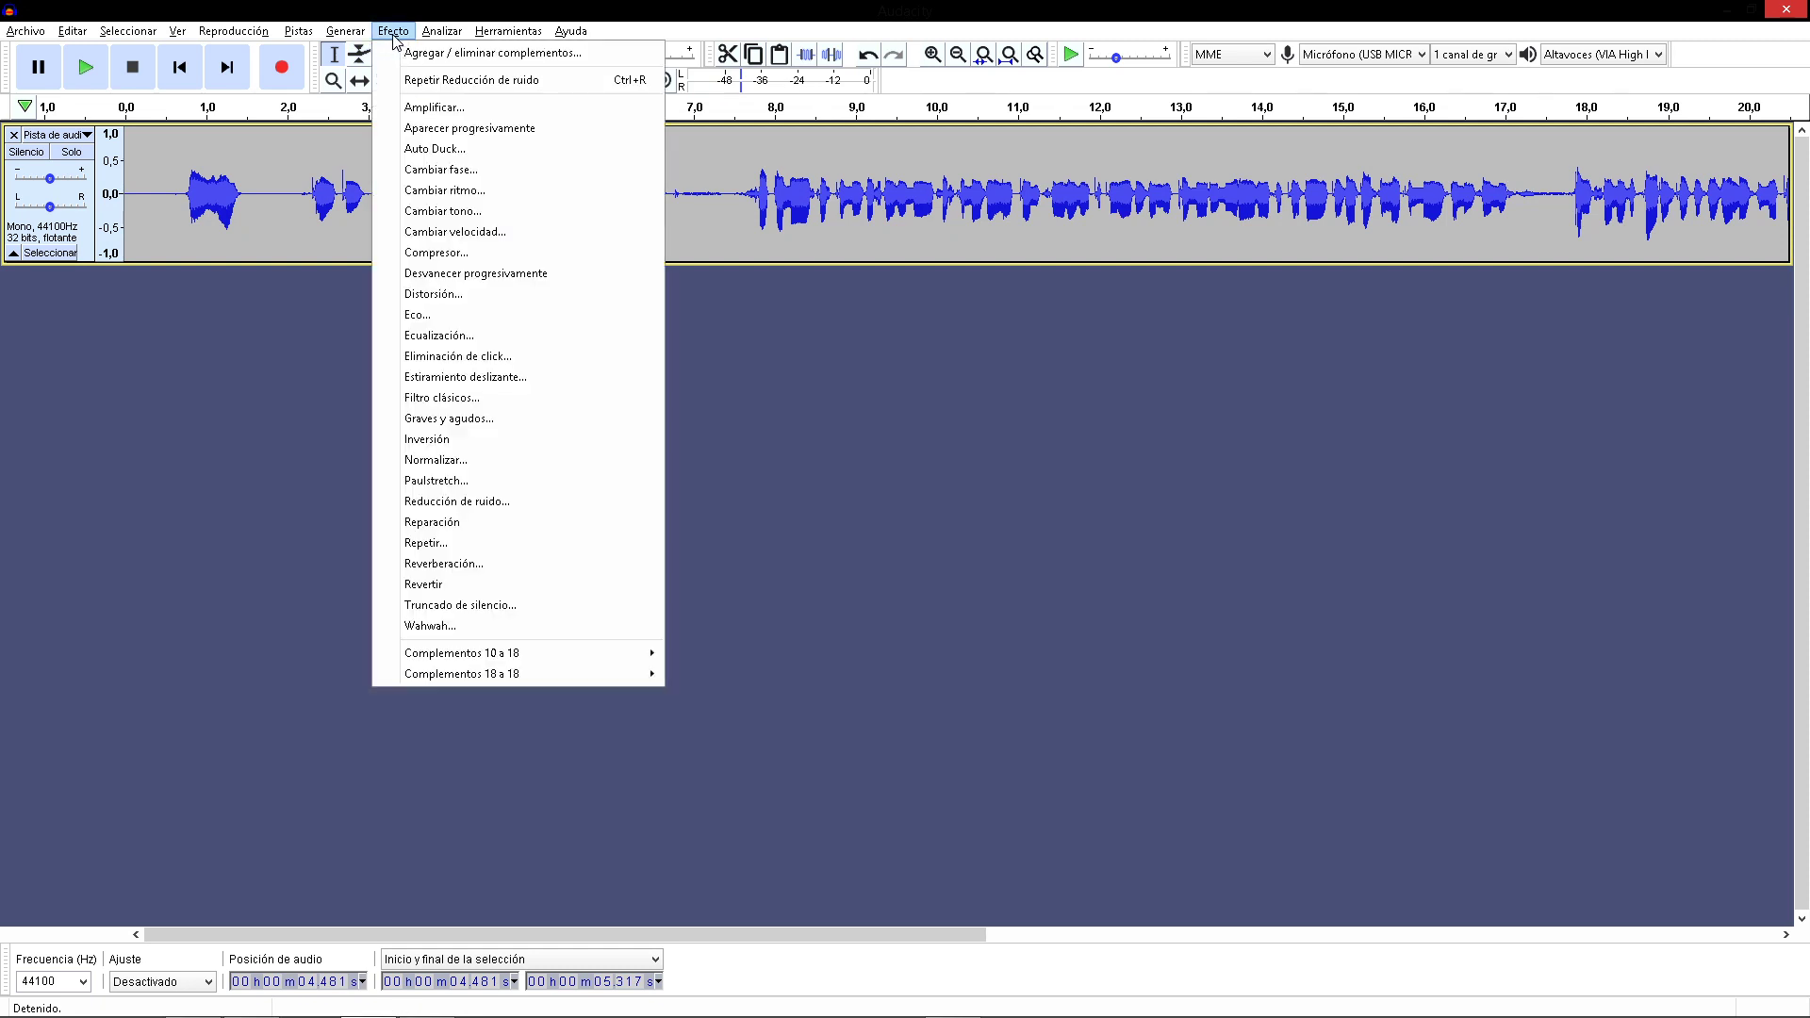
left_click(455, 501)
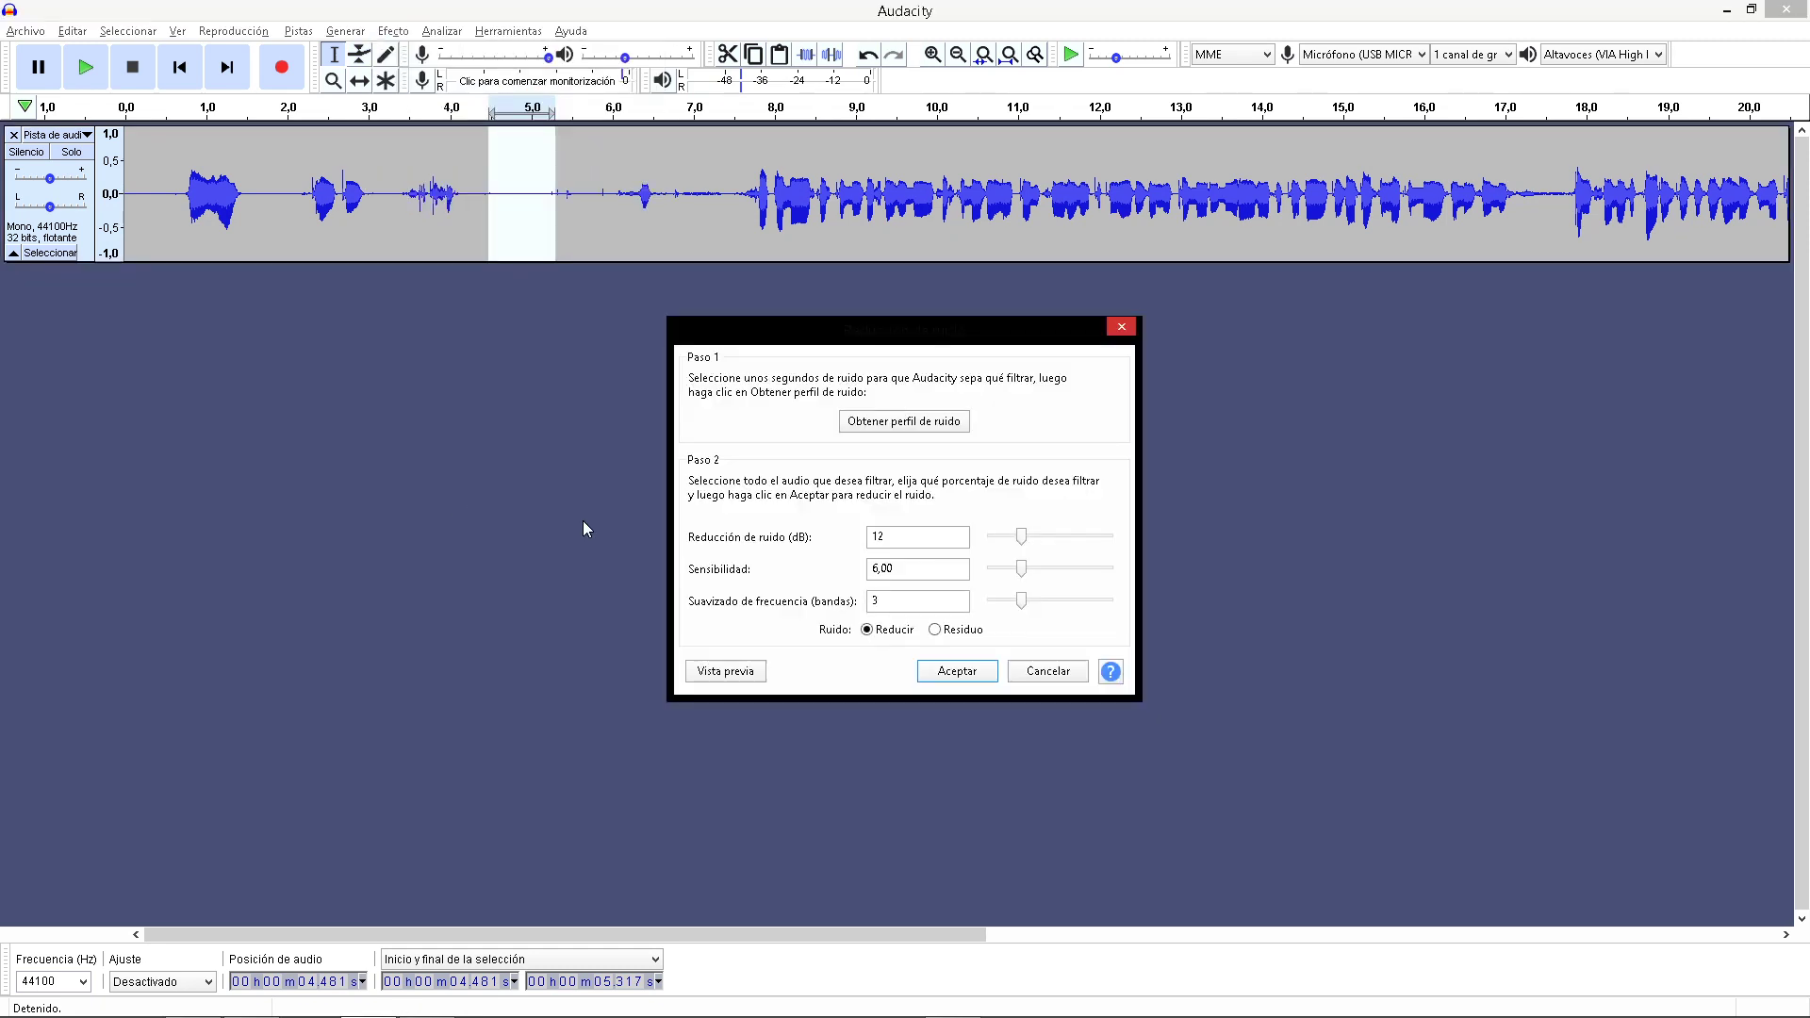
left_click(887, 422)
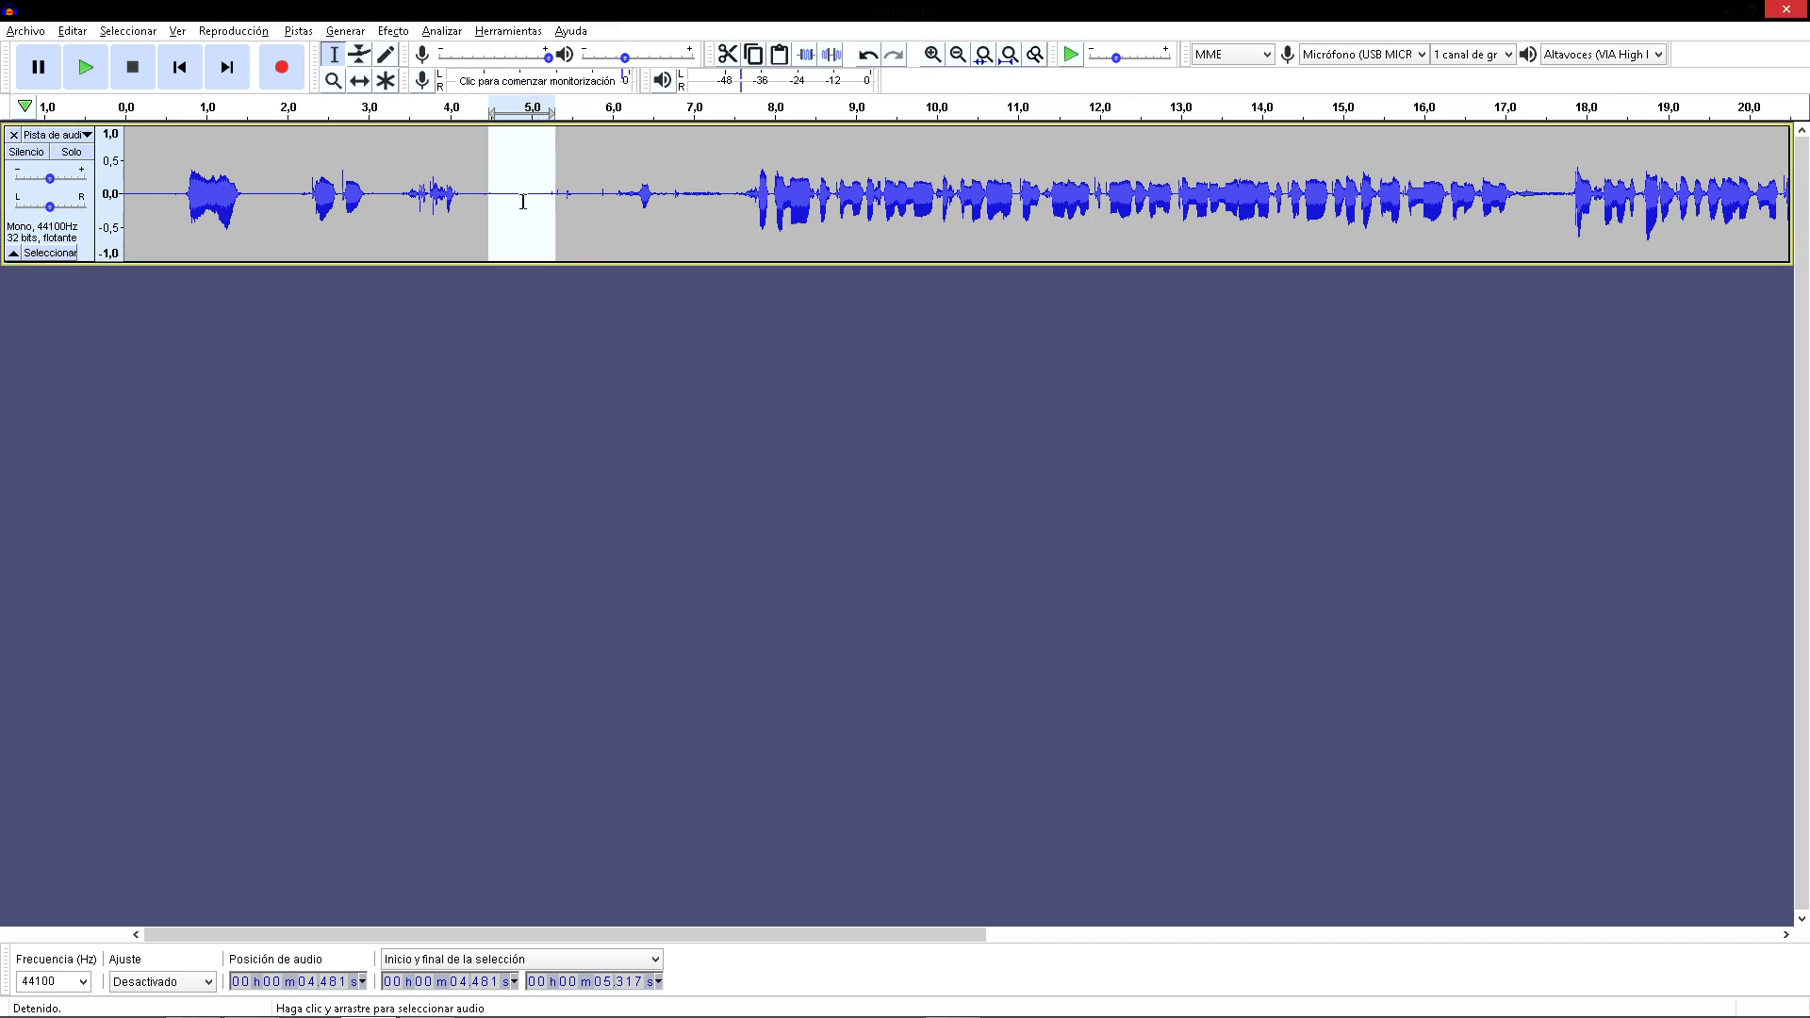
- Apply 12 dB noise reduction to the whole 34.7-second vocal recording
key("ctrl+a")
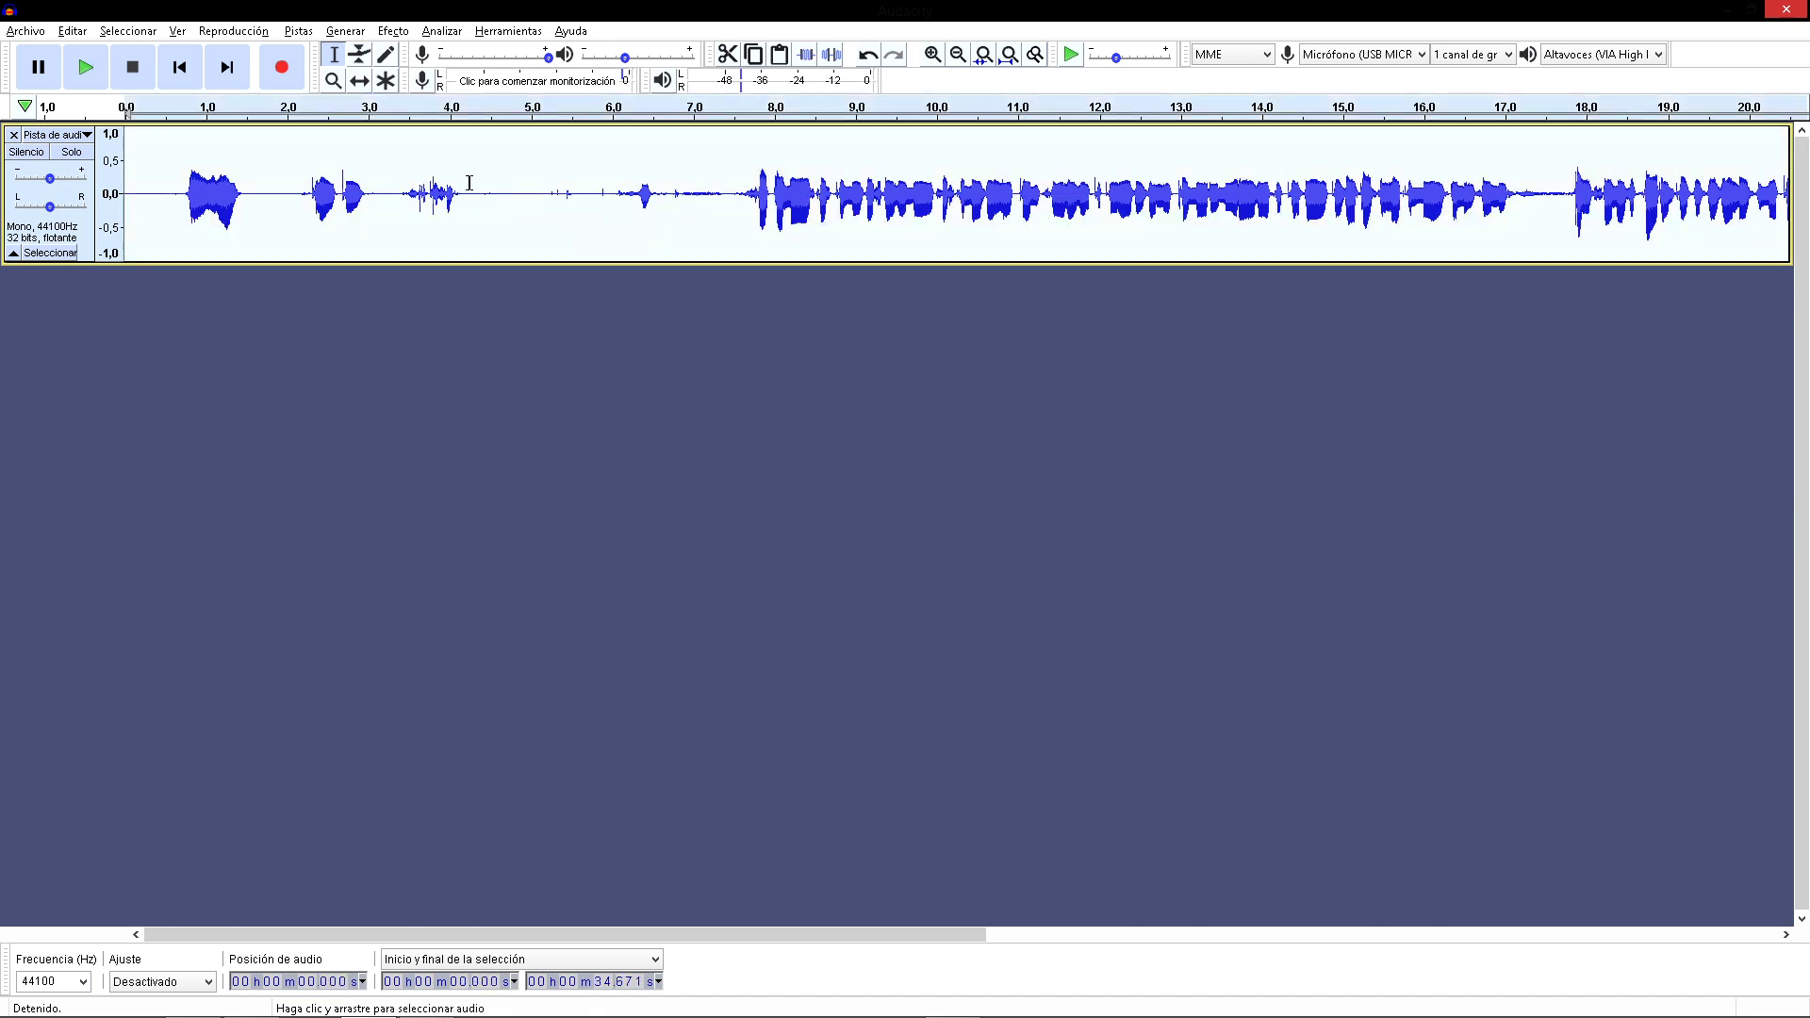
left_click(394, 31)
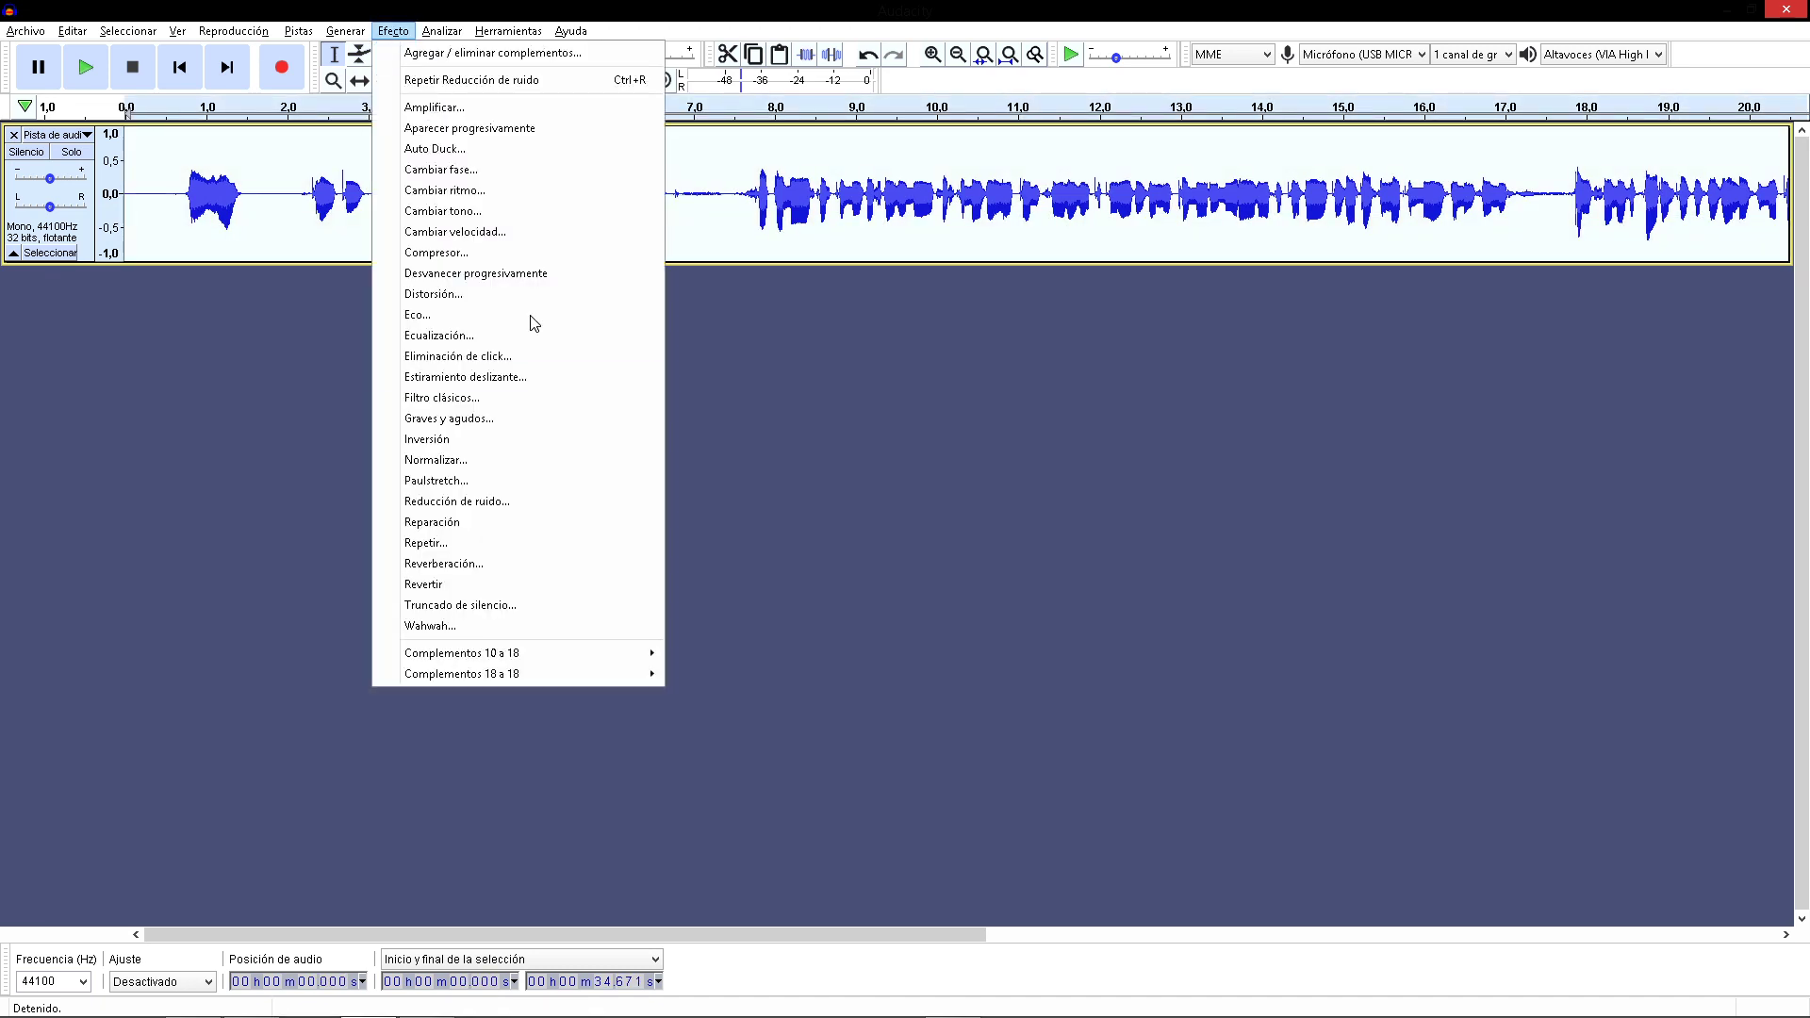
left_click(489, 507)
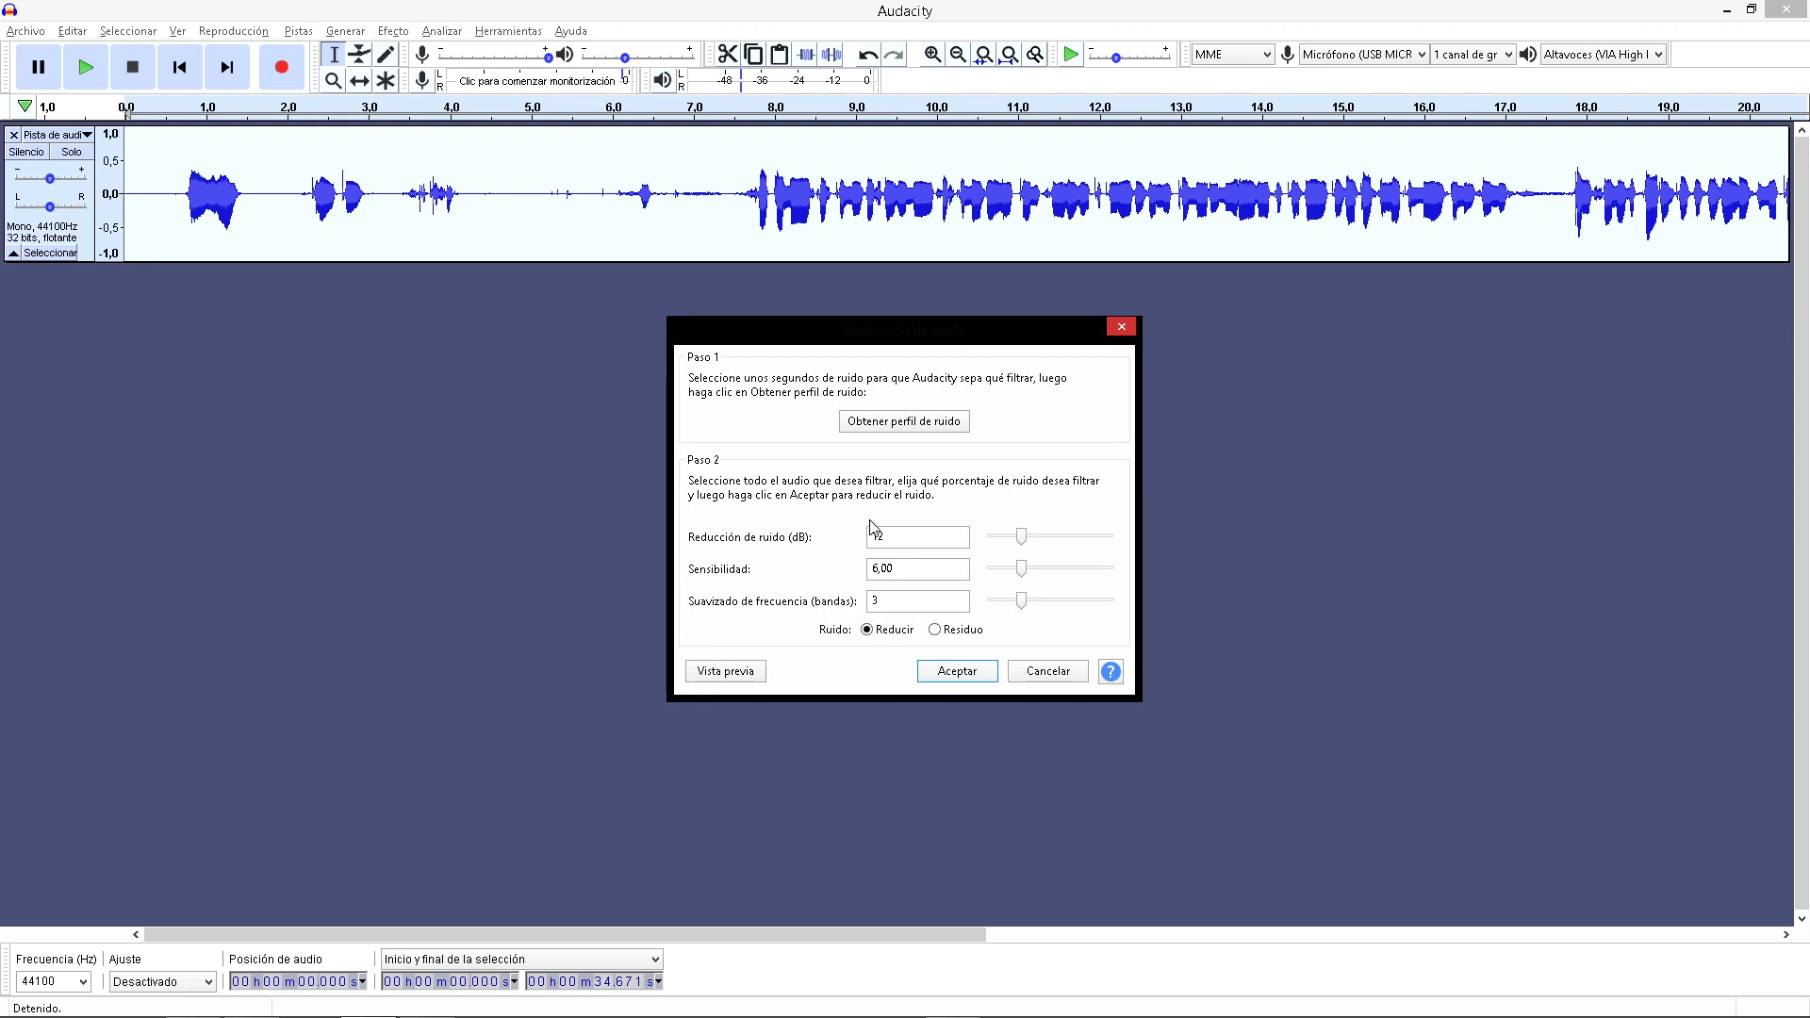
left_click(957, 671)
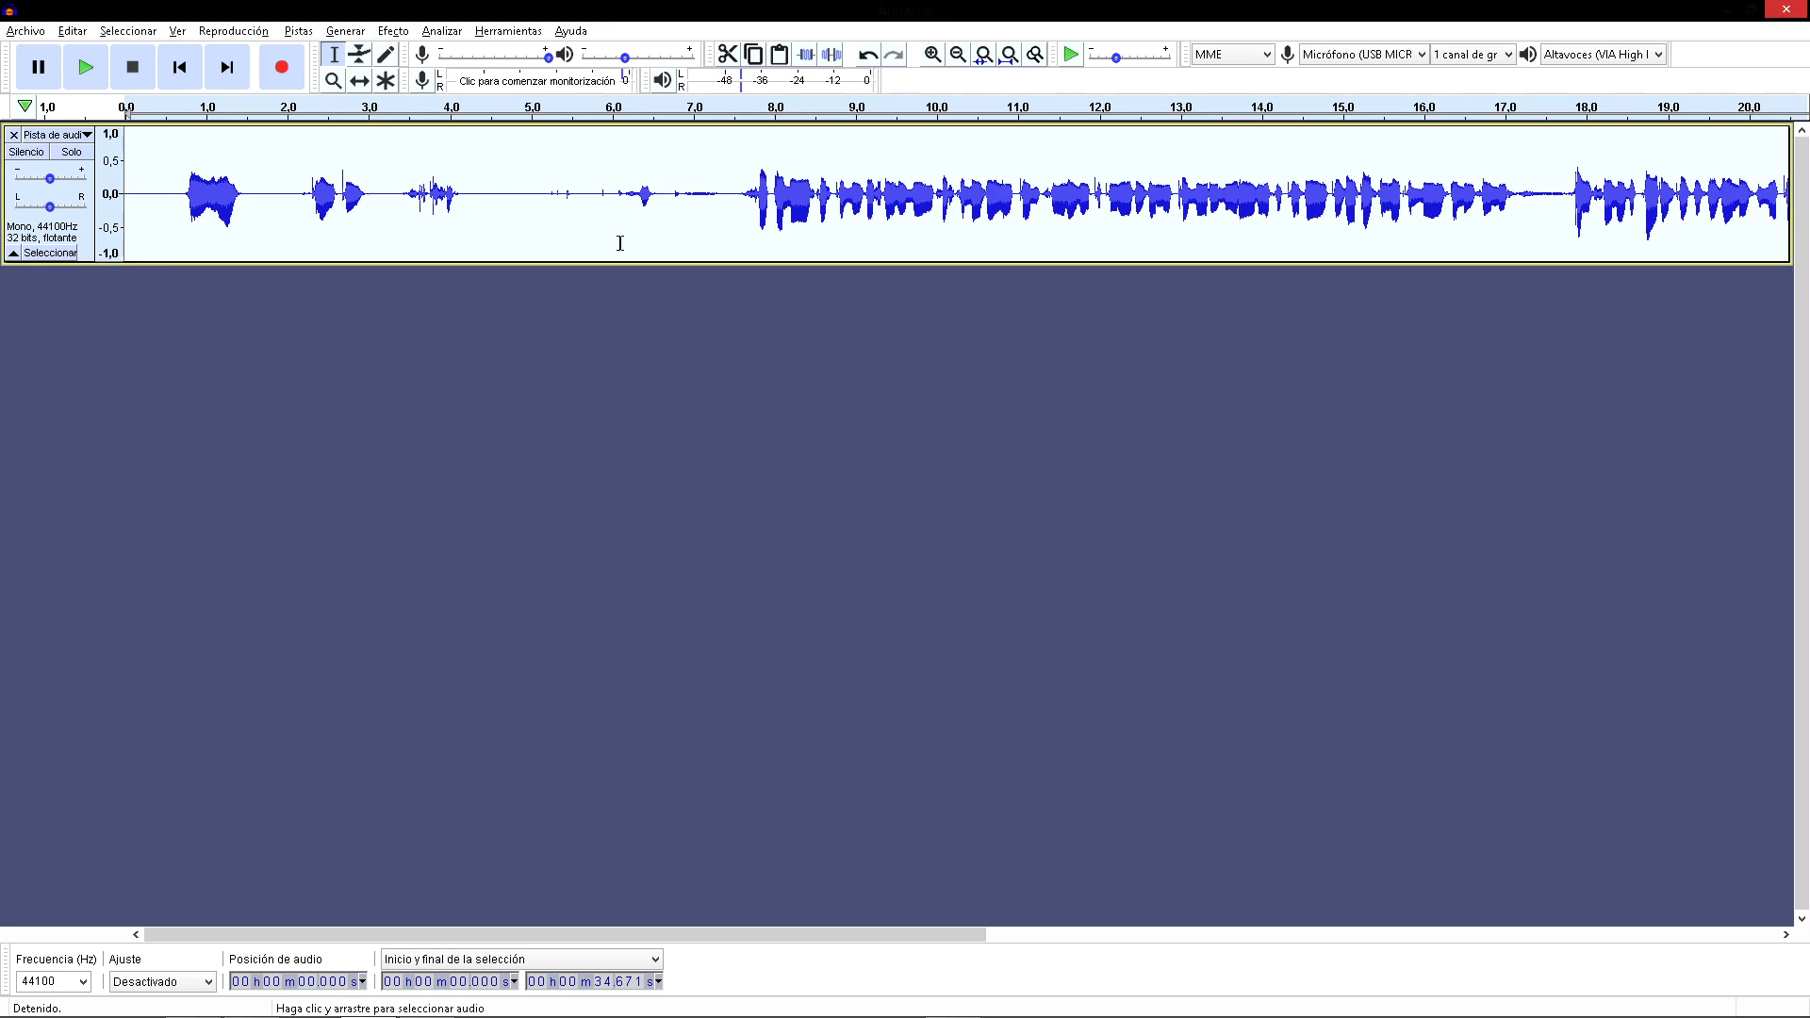
left_click(497, 200)
key("space")
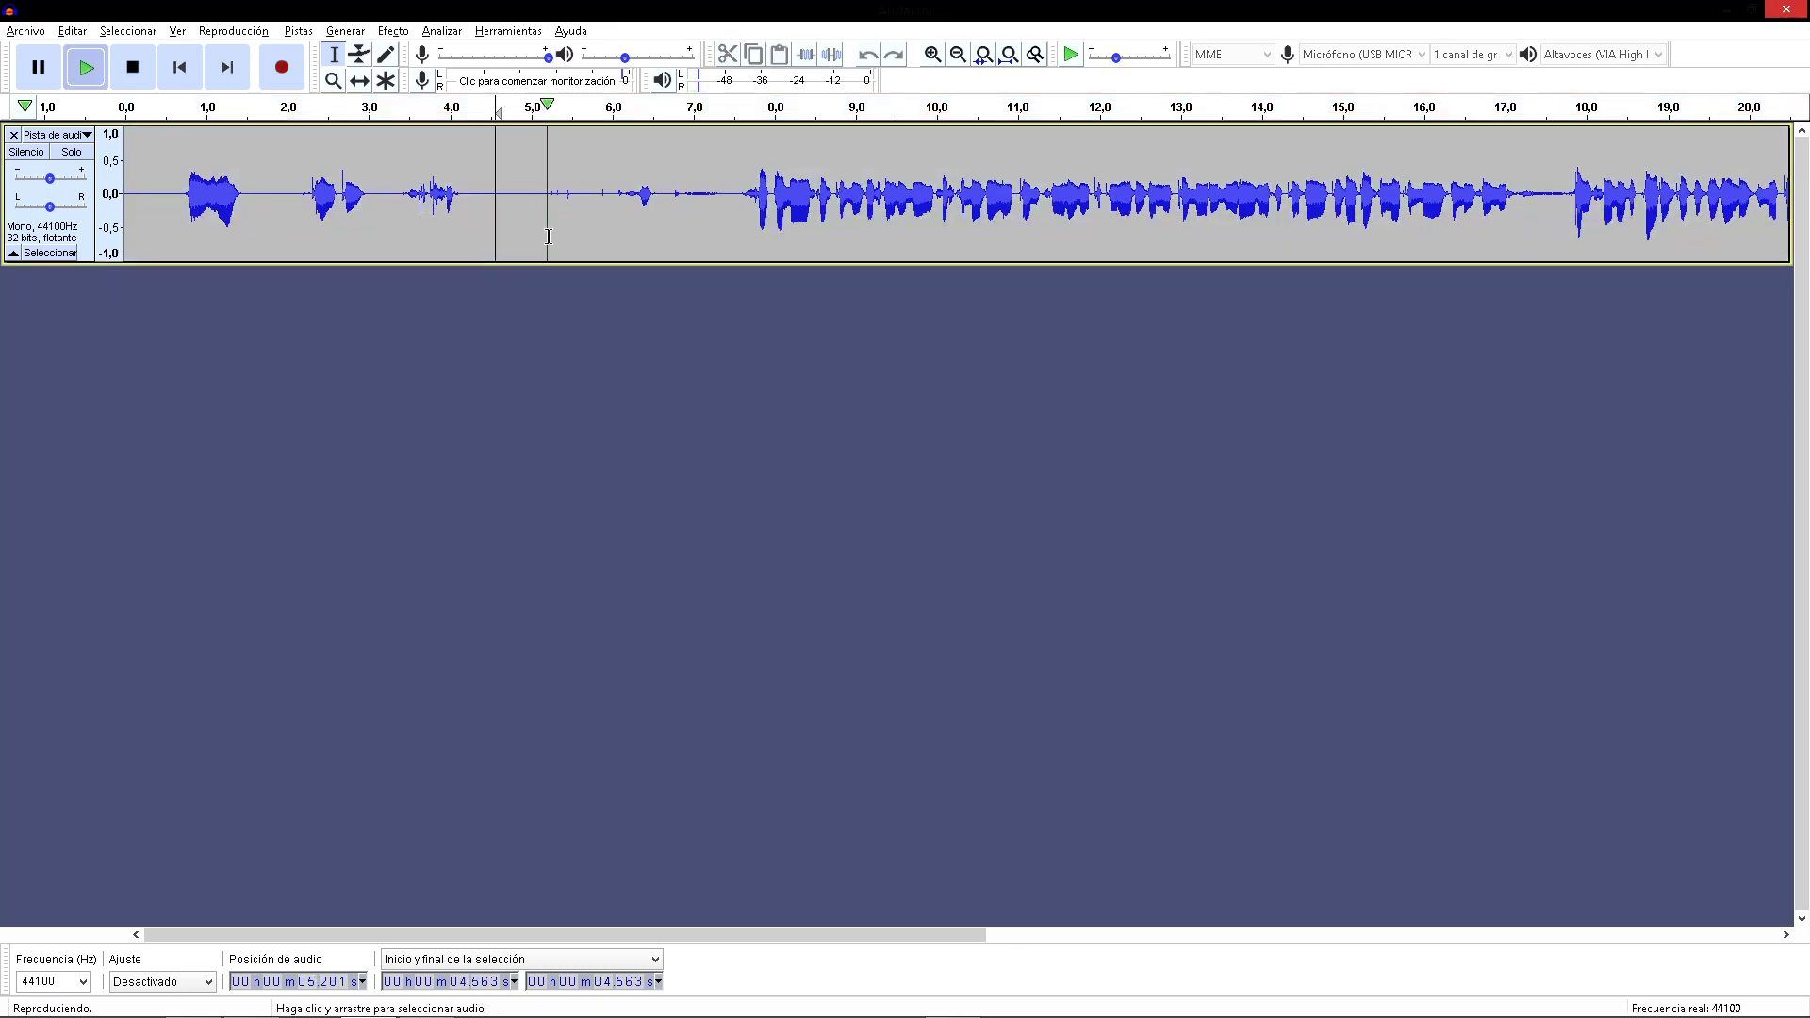
left_click(478, 217)
key("space")
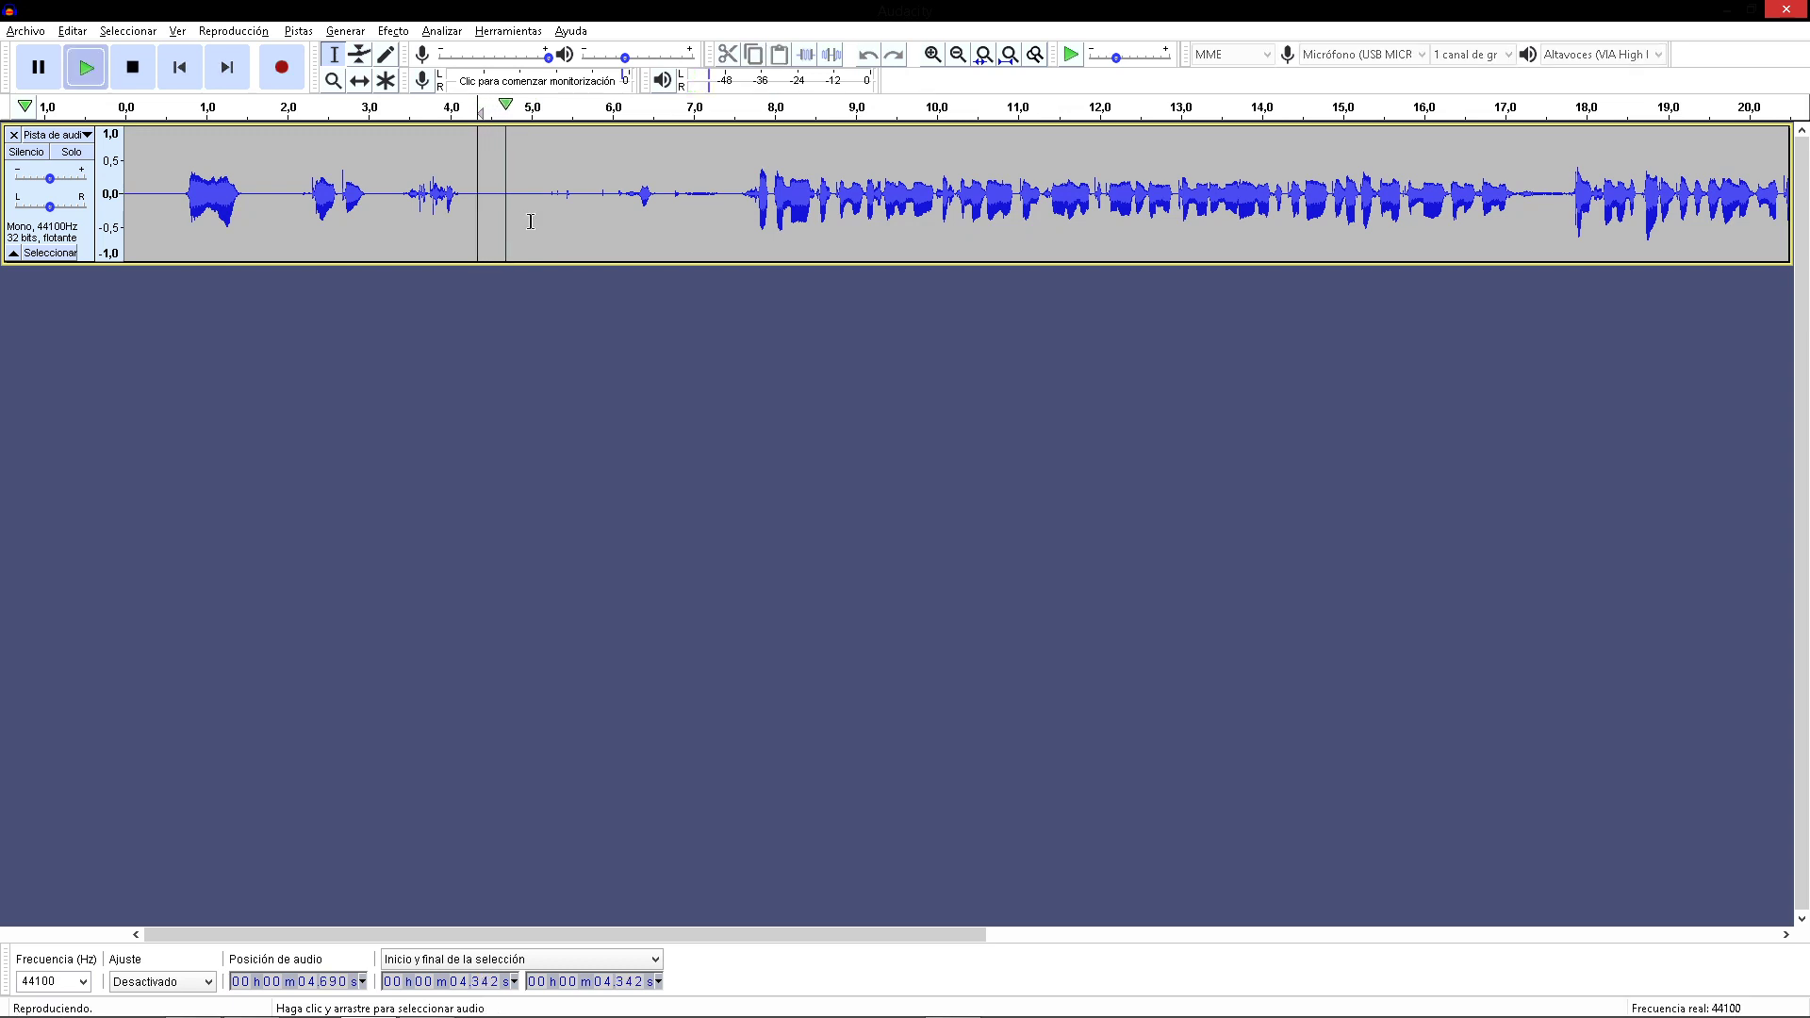
key("space")
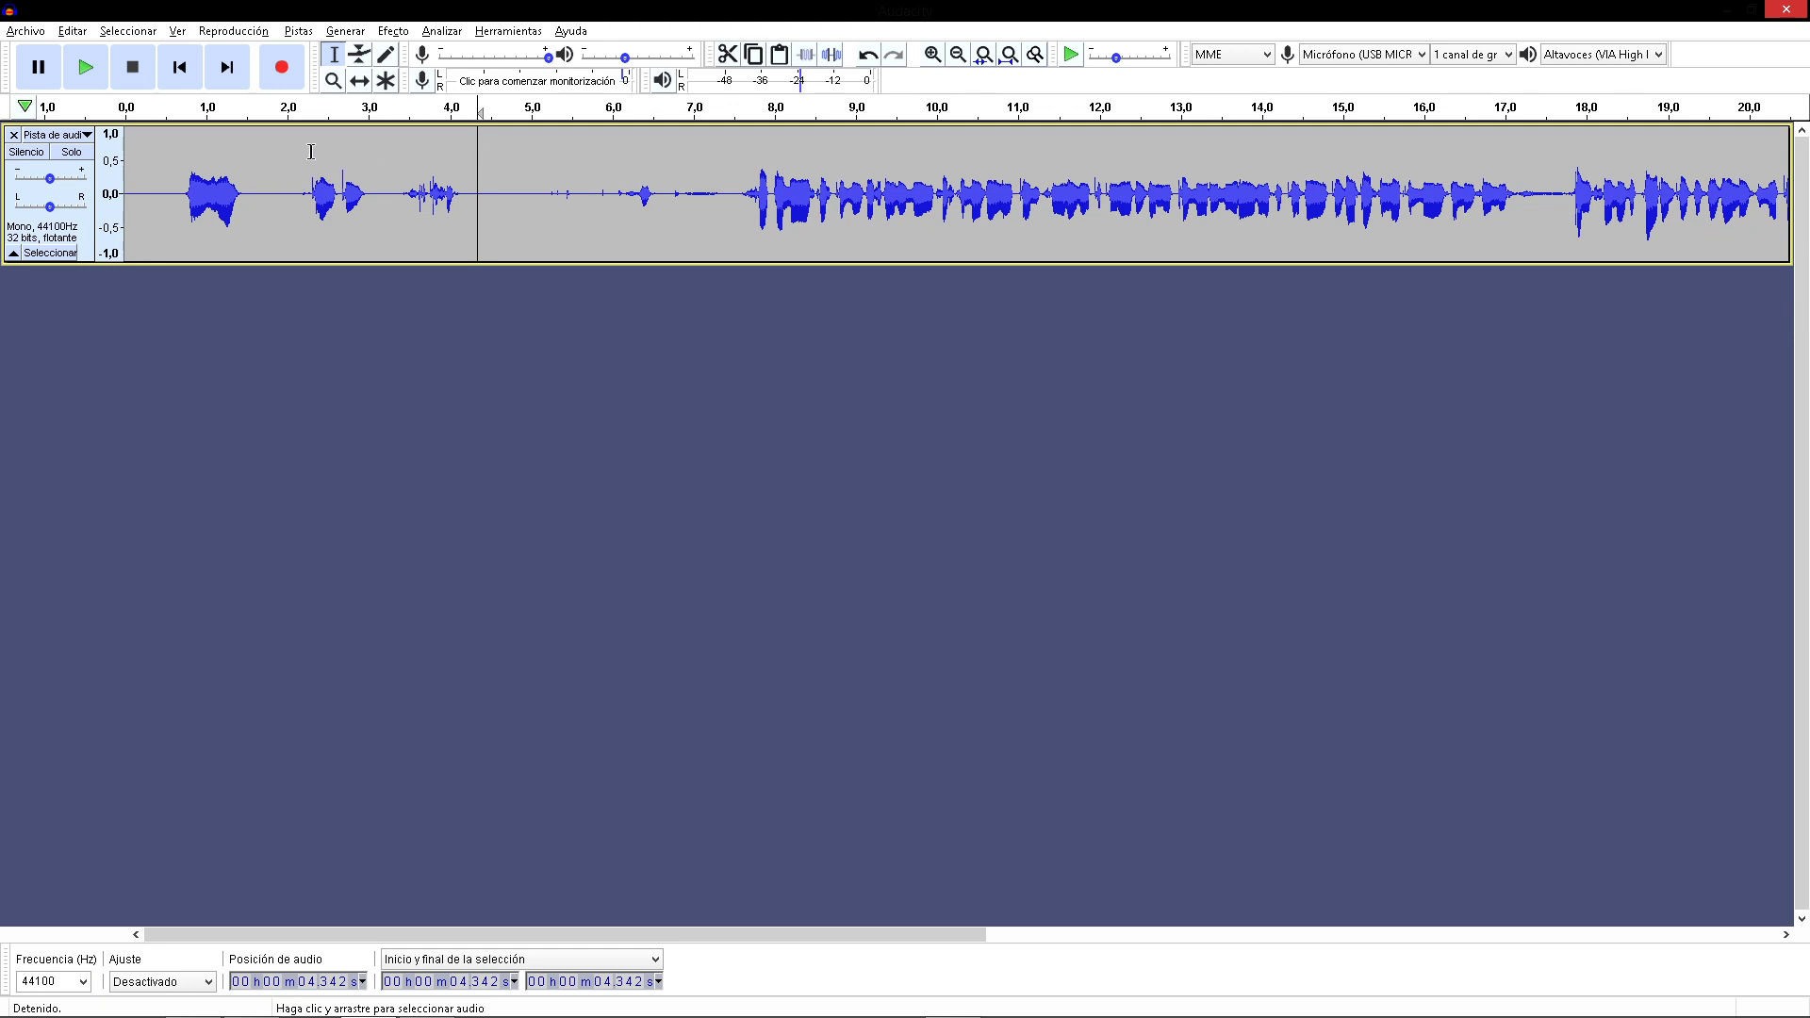
- Export the cleaned vocal as 16-bit WAV 'fdsfdsfsf.wav' into Vídeos, then return to LMMS
left_click(36, 32)
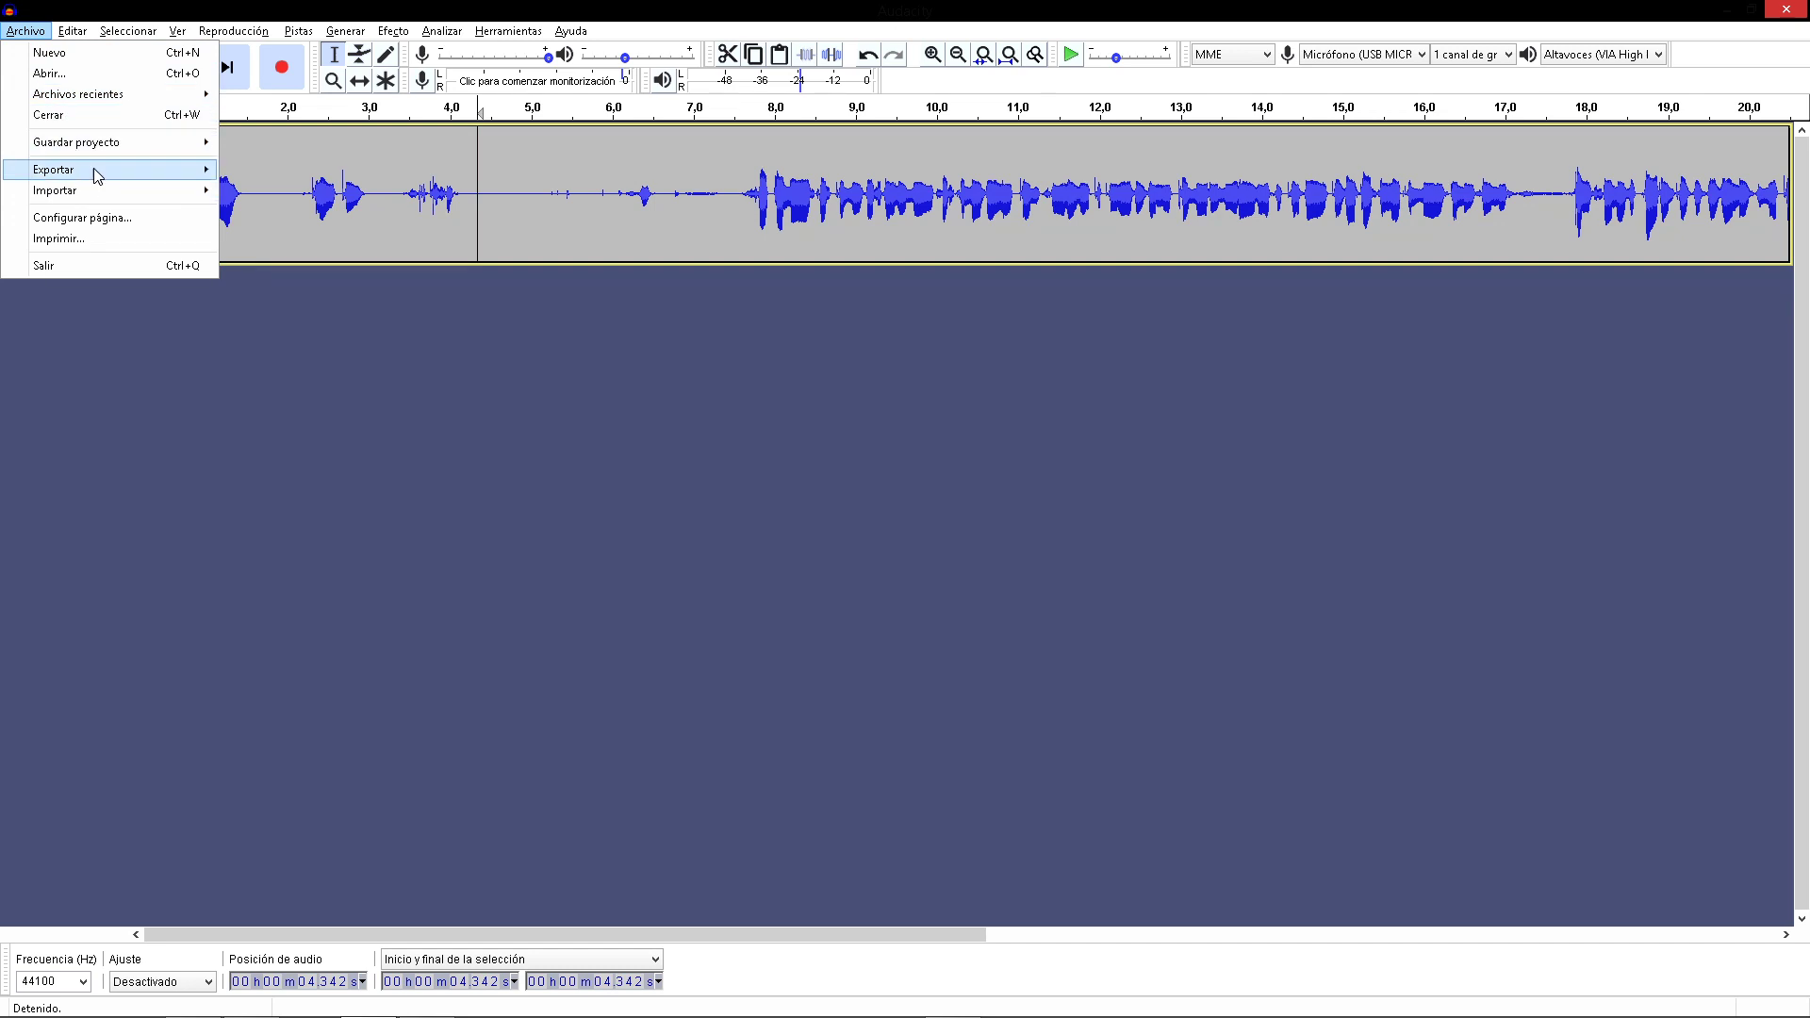
mouse_move(142, 179)
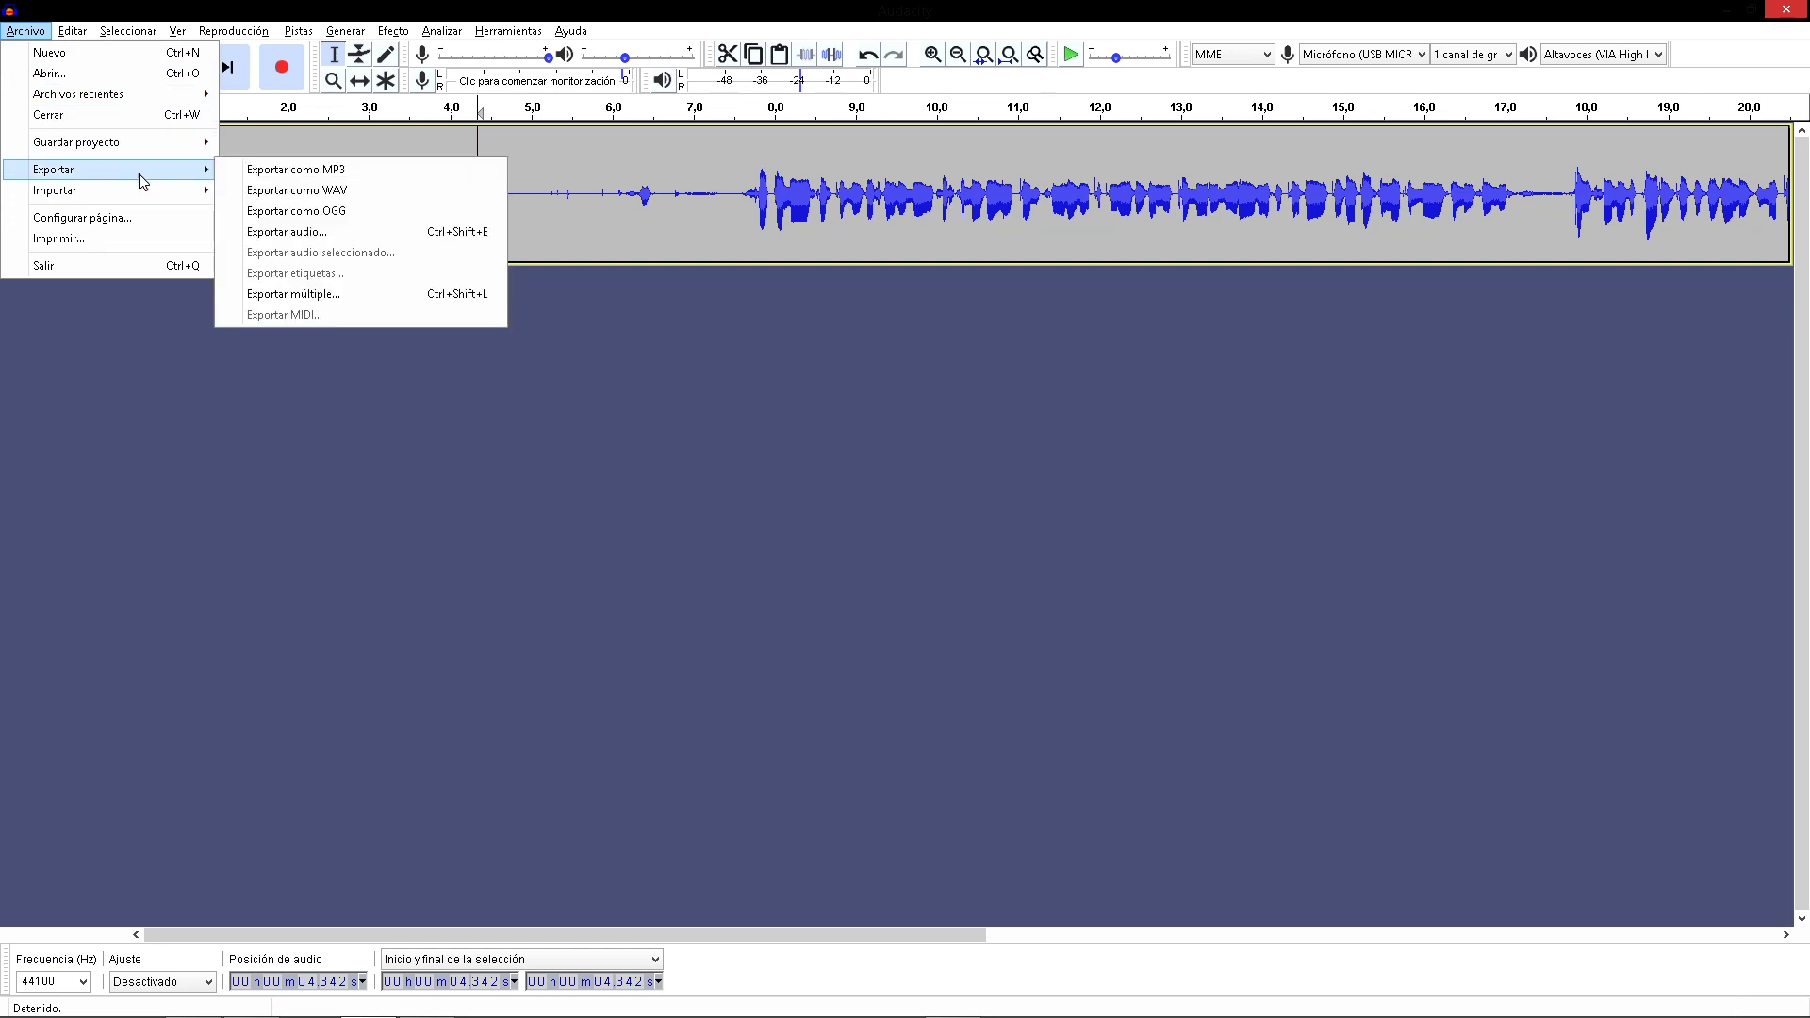
left_click(355, 192)
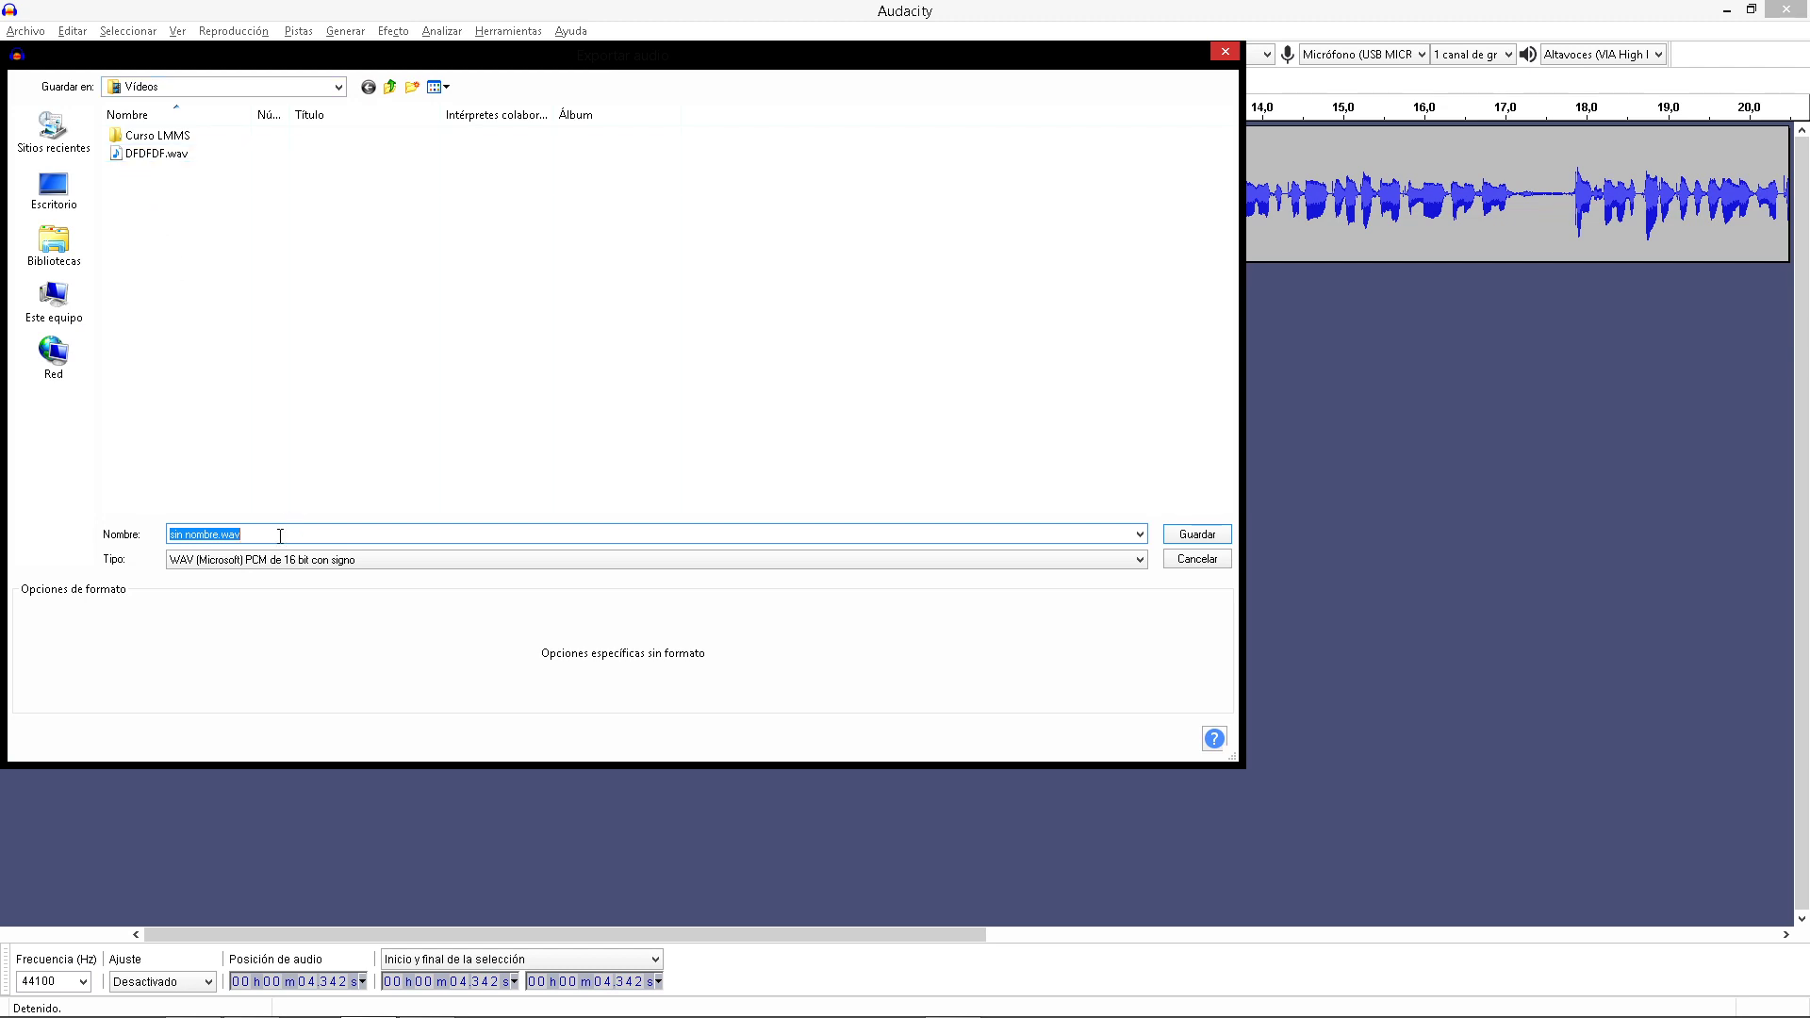
type("fdsfdsfsf")
left_click(1213, 533)
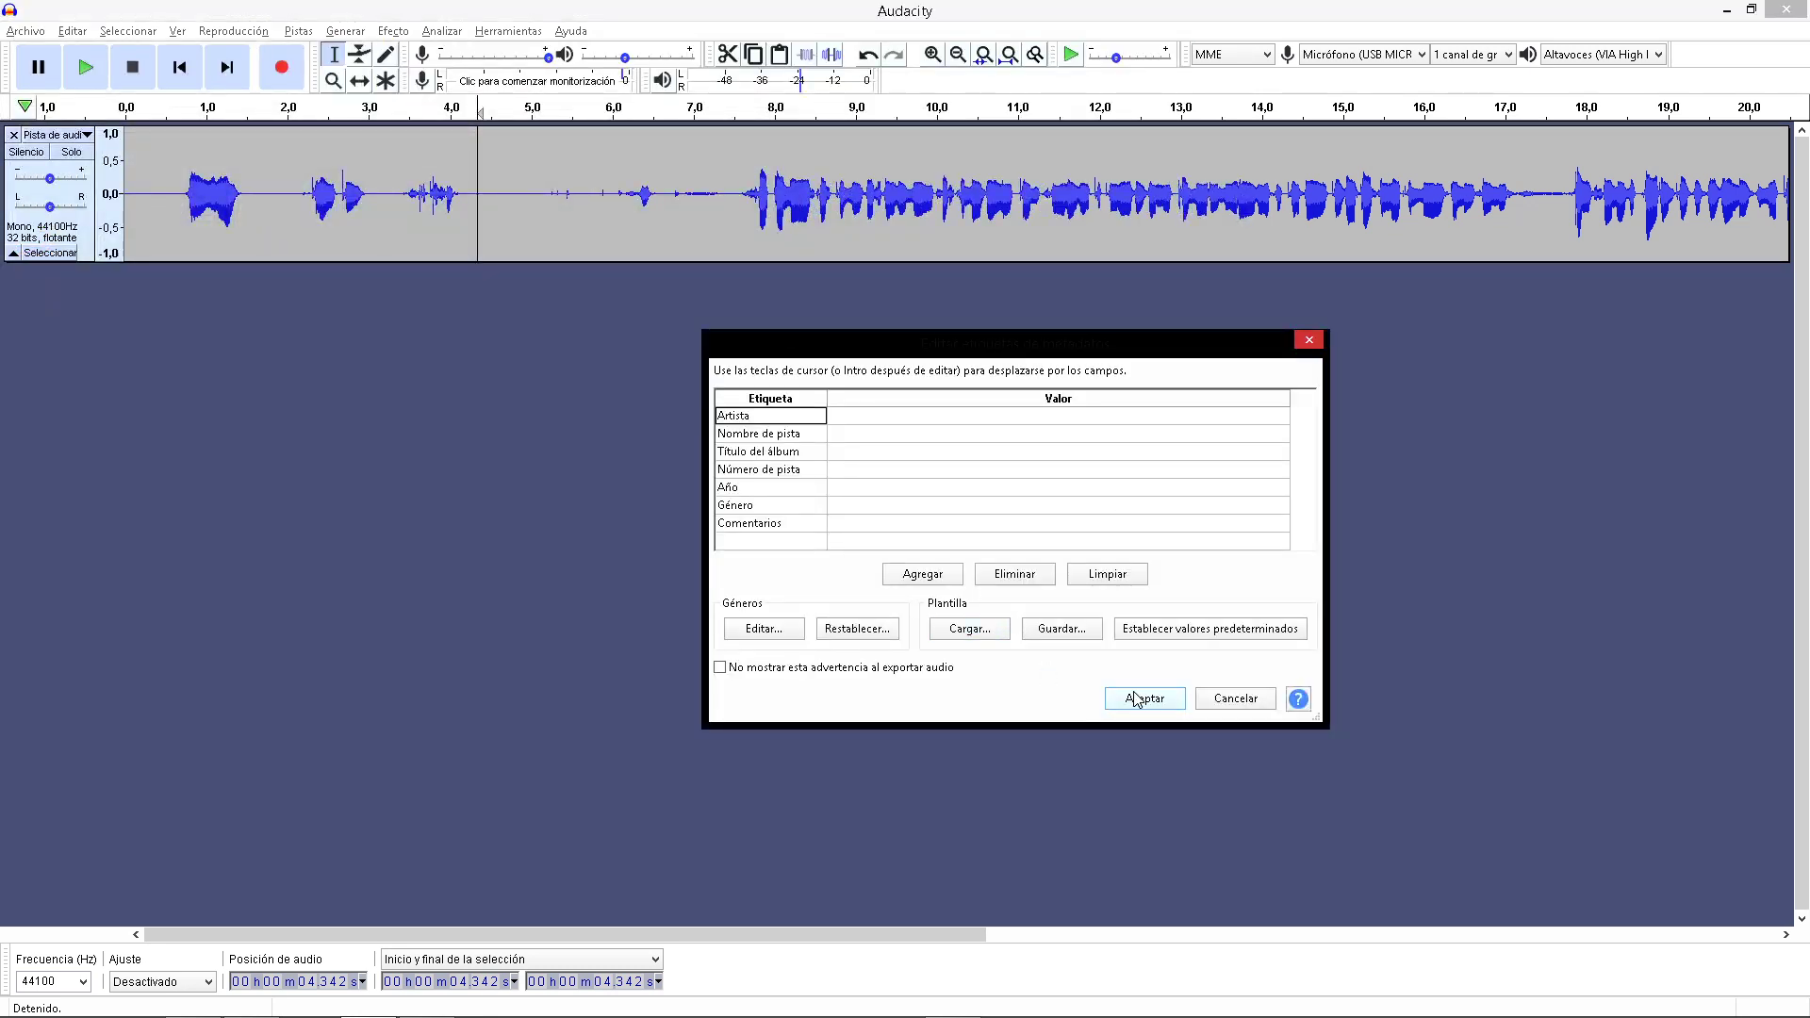
left_click(1137, 700)
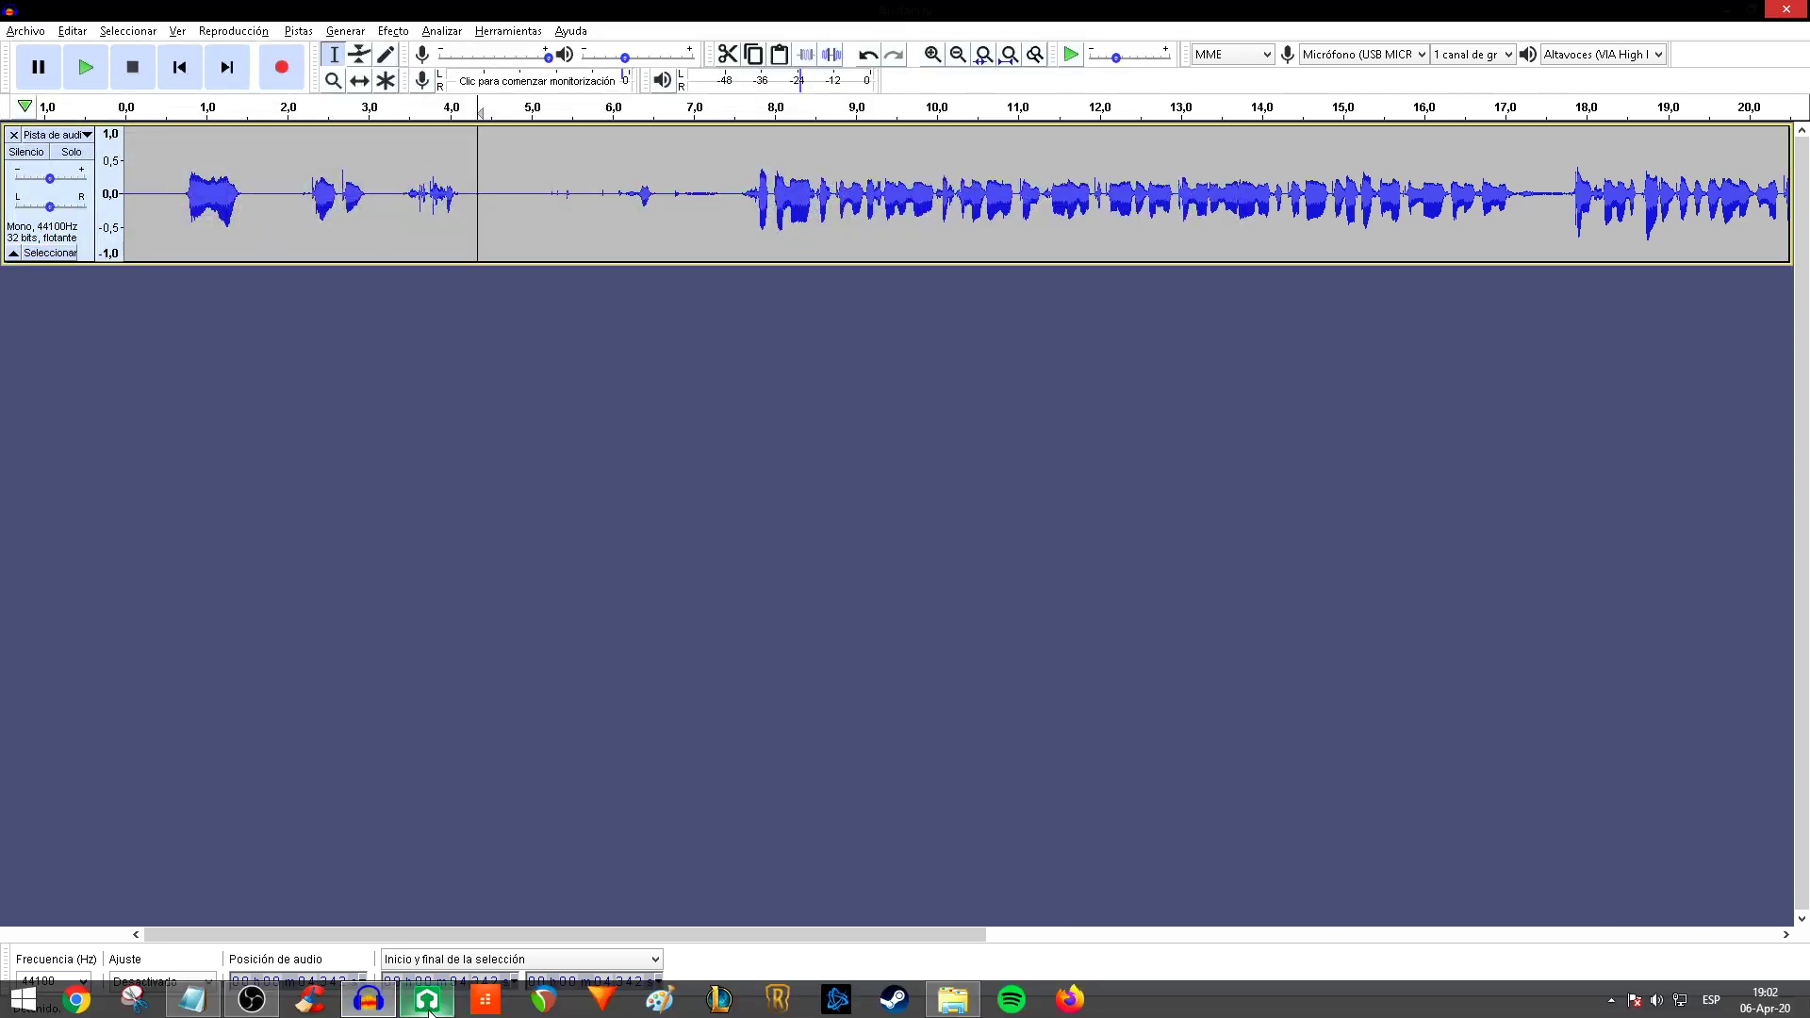
left_click(427, 999)
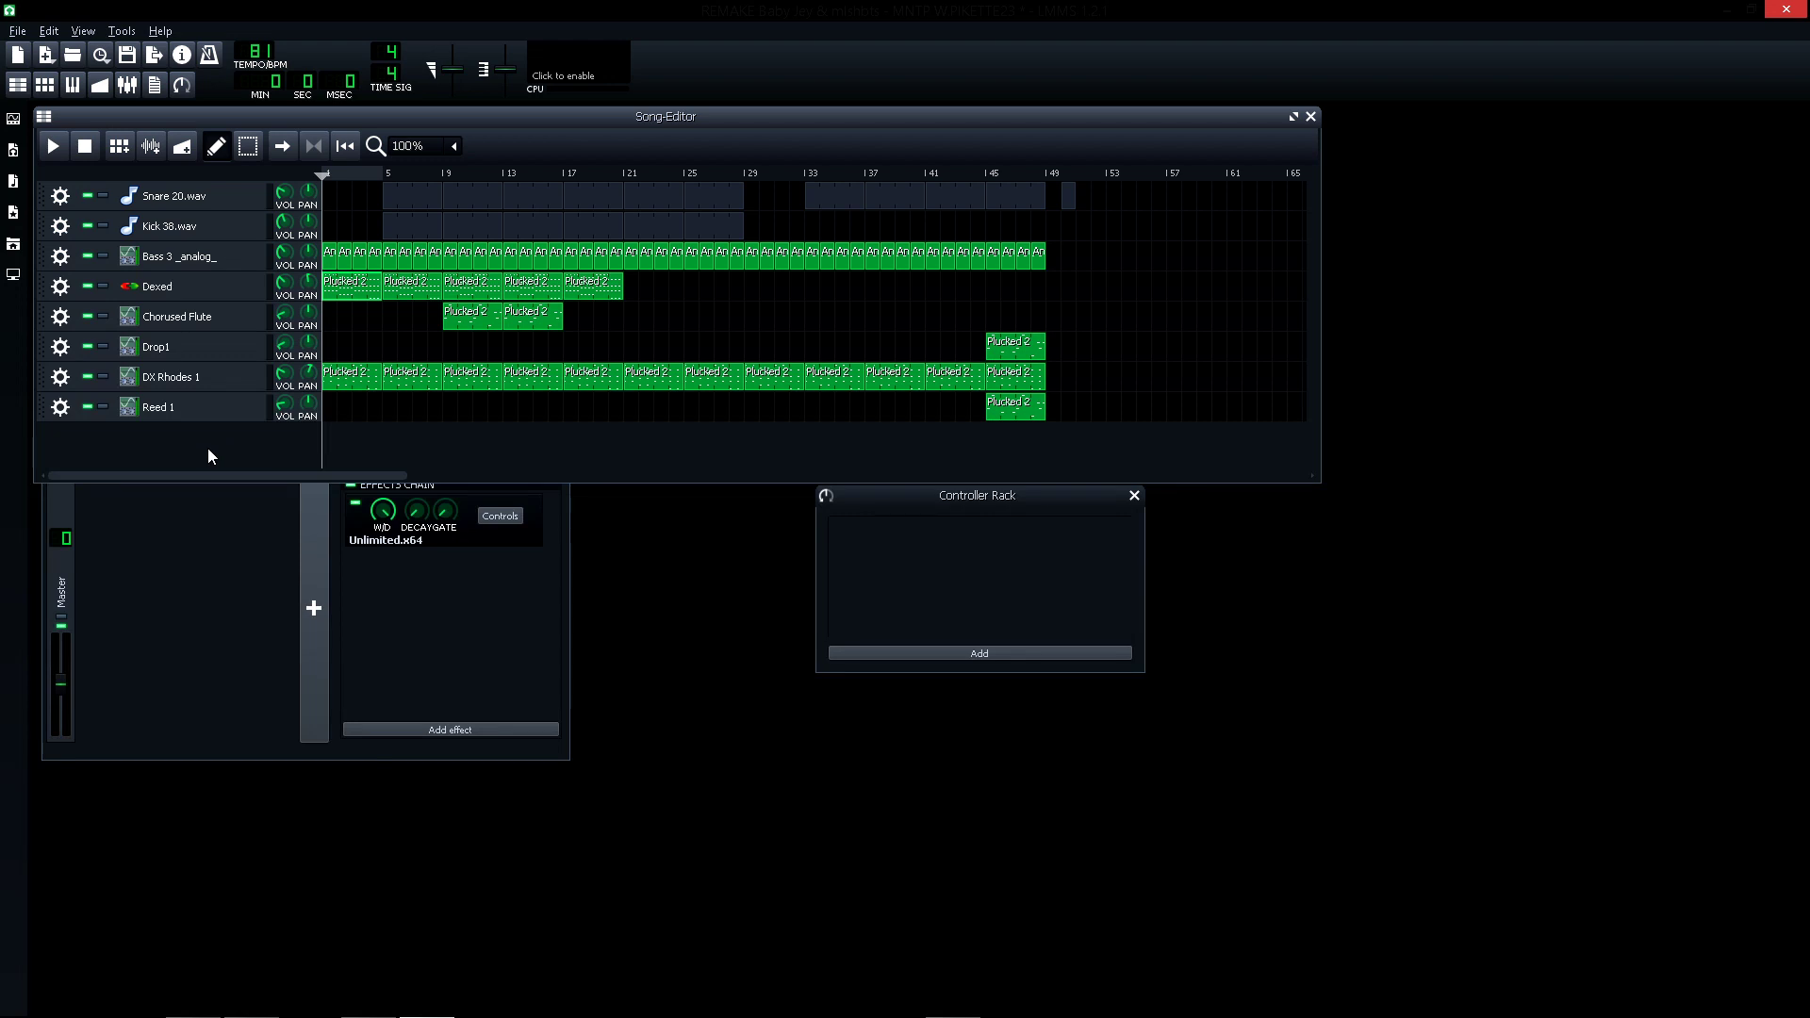
- Add a sample track whose clip at bar 2 loads fdsfdsfsf.wav from Videos
left_click(151, 147)
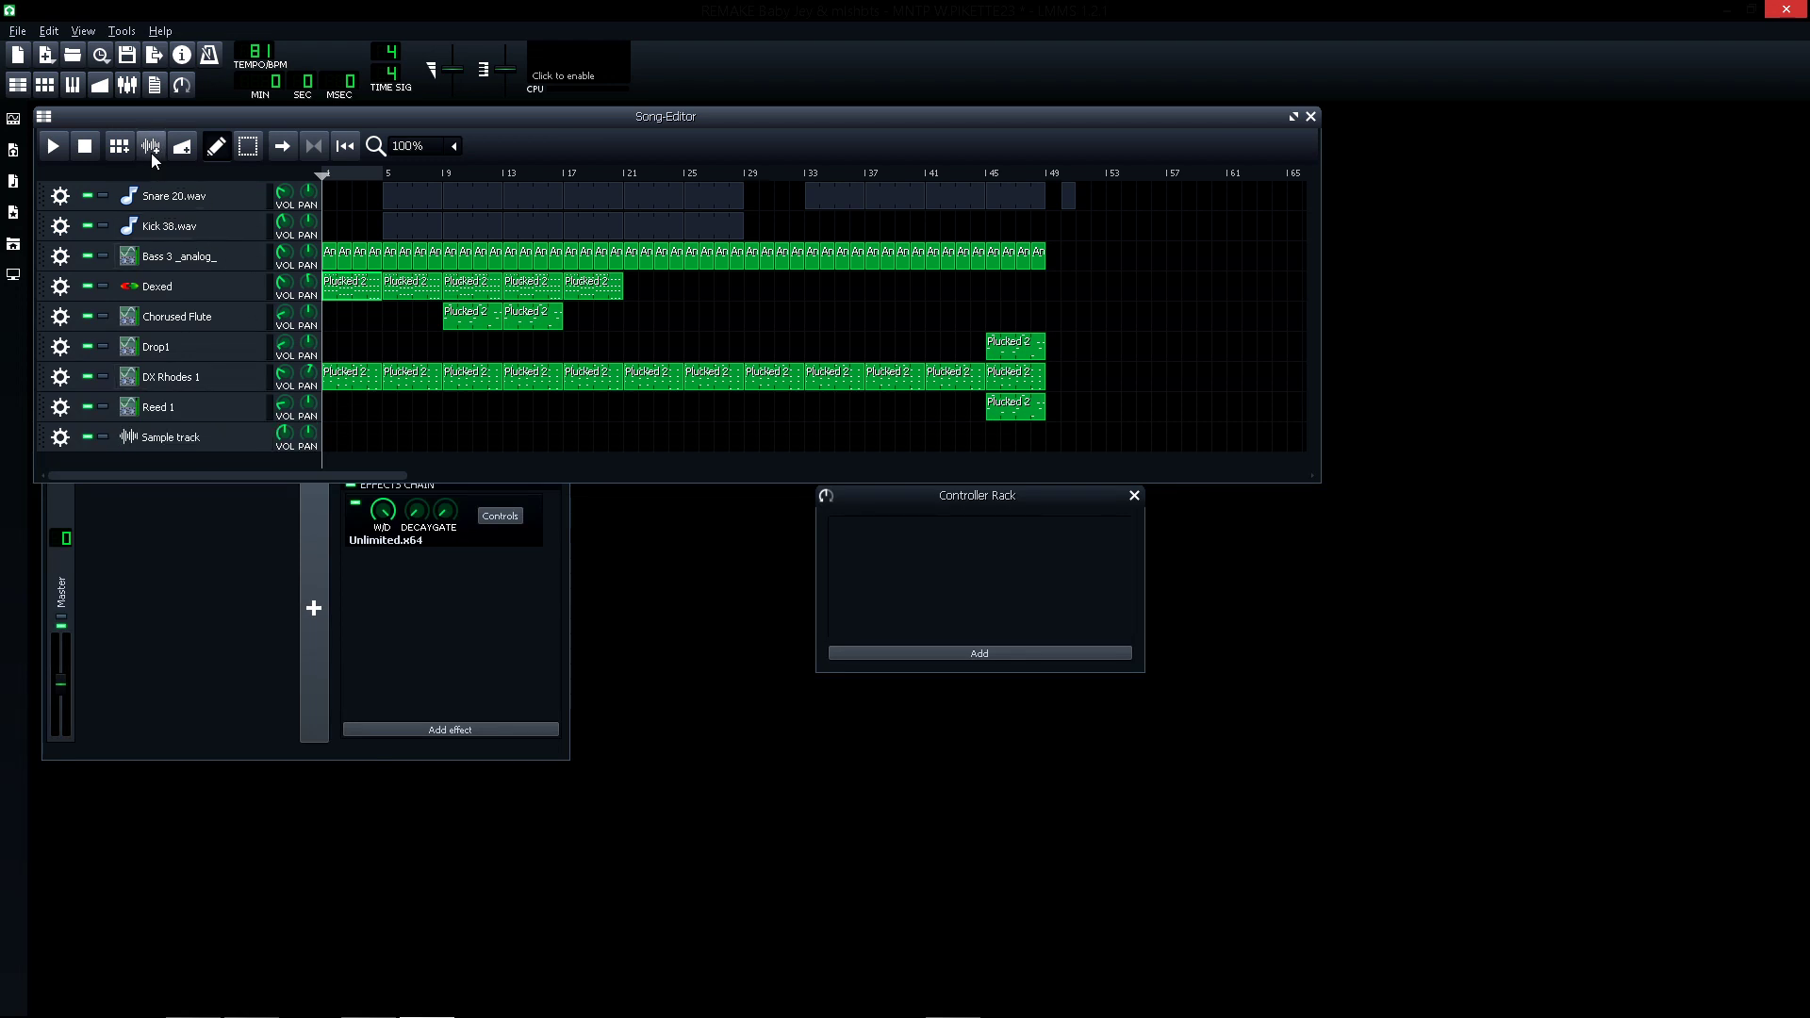
left_click(342, 438)
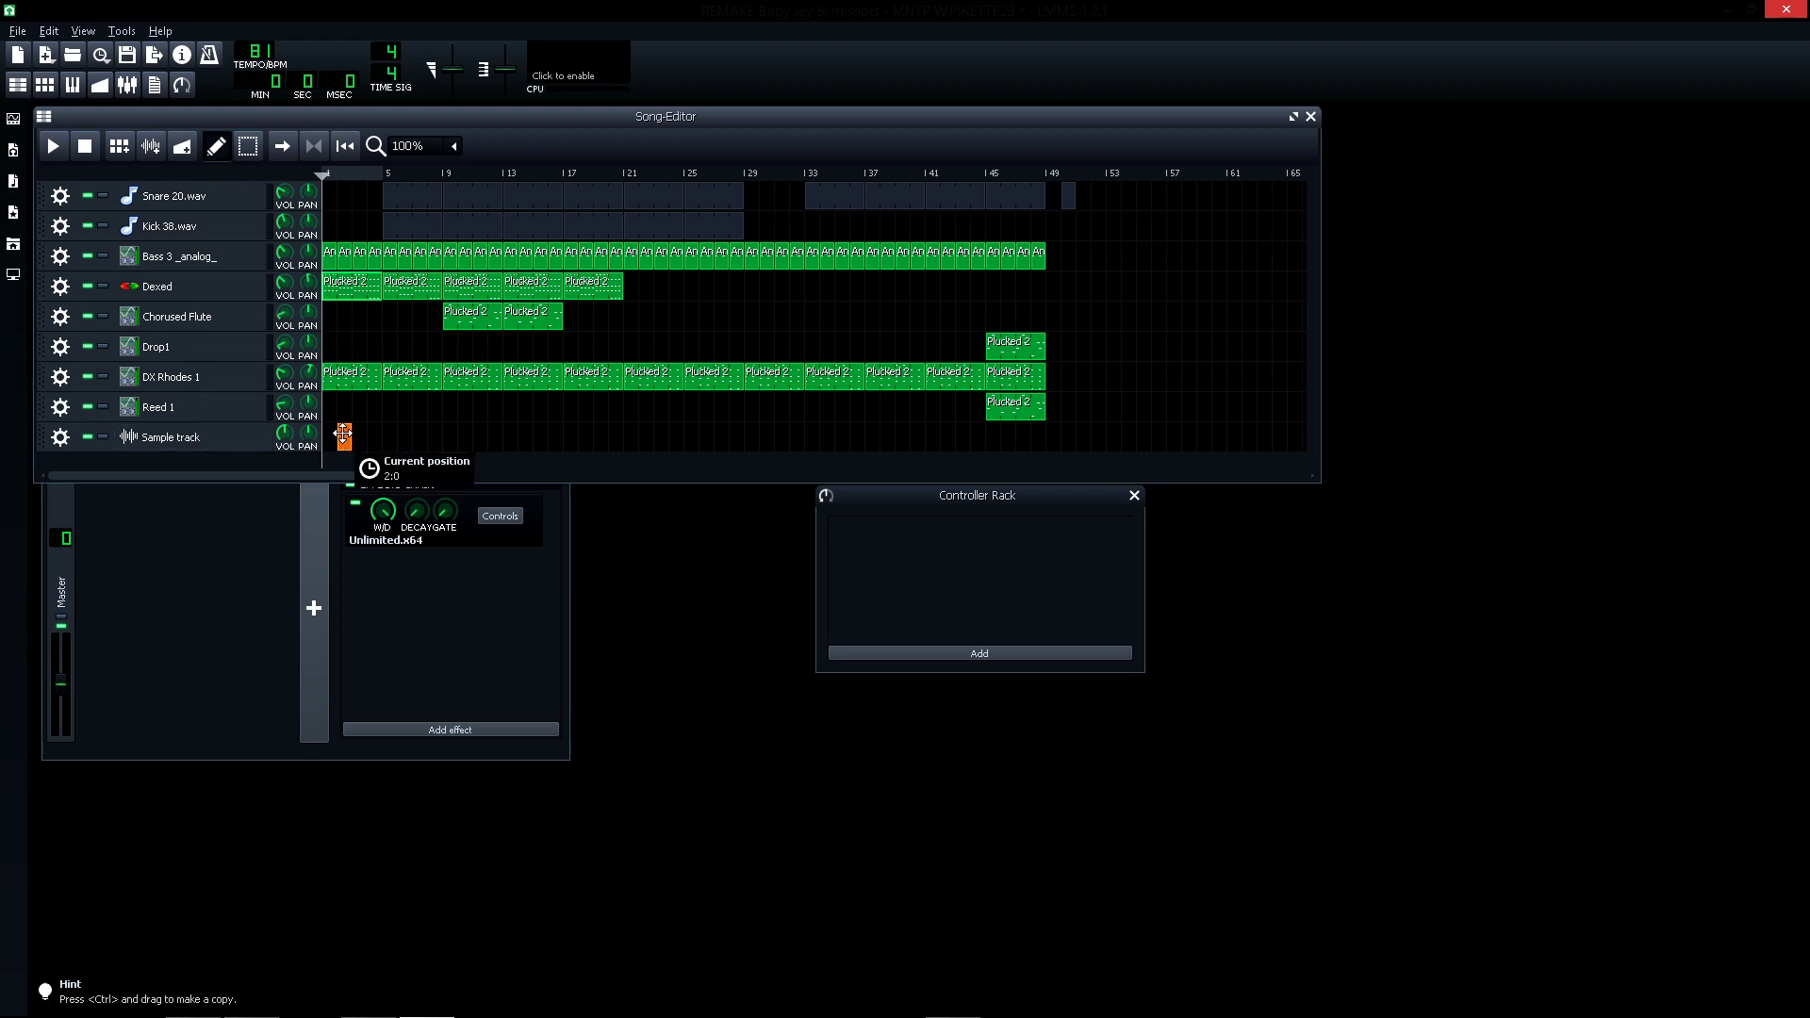
double_click(345, 438)
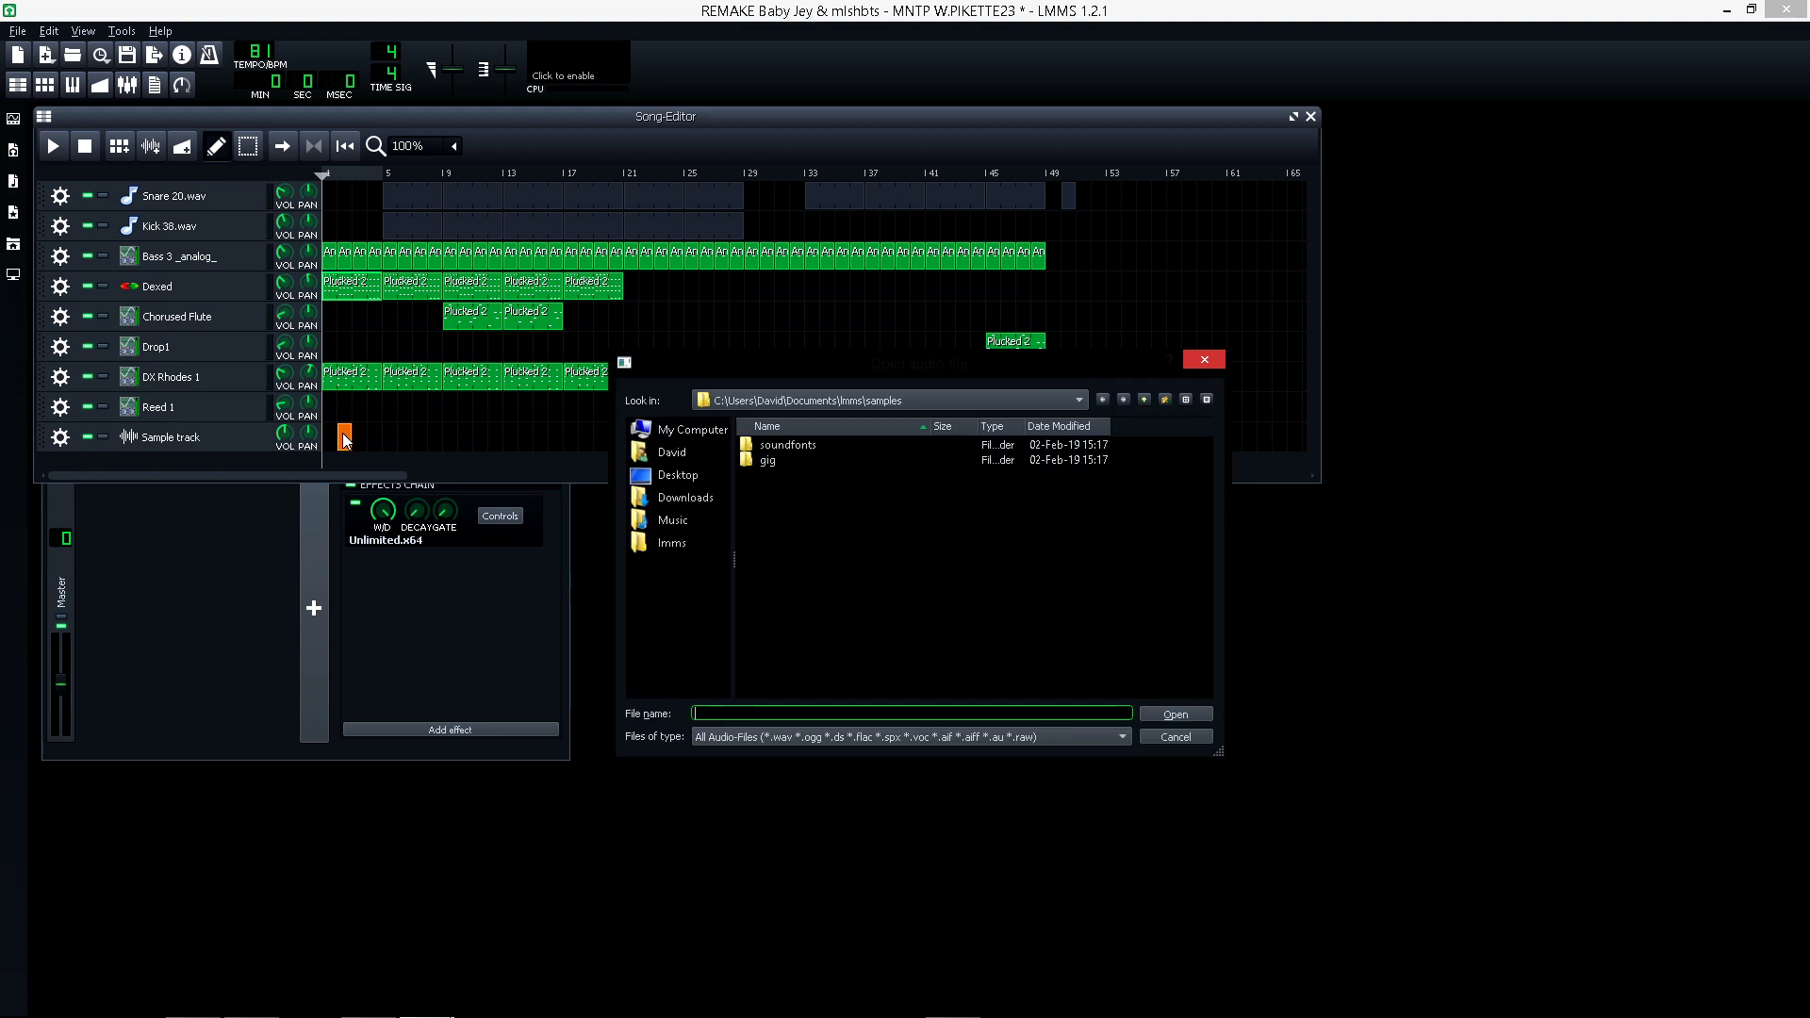
left_click(672, 454)
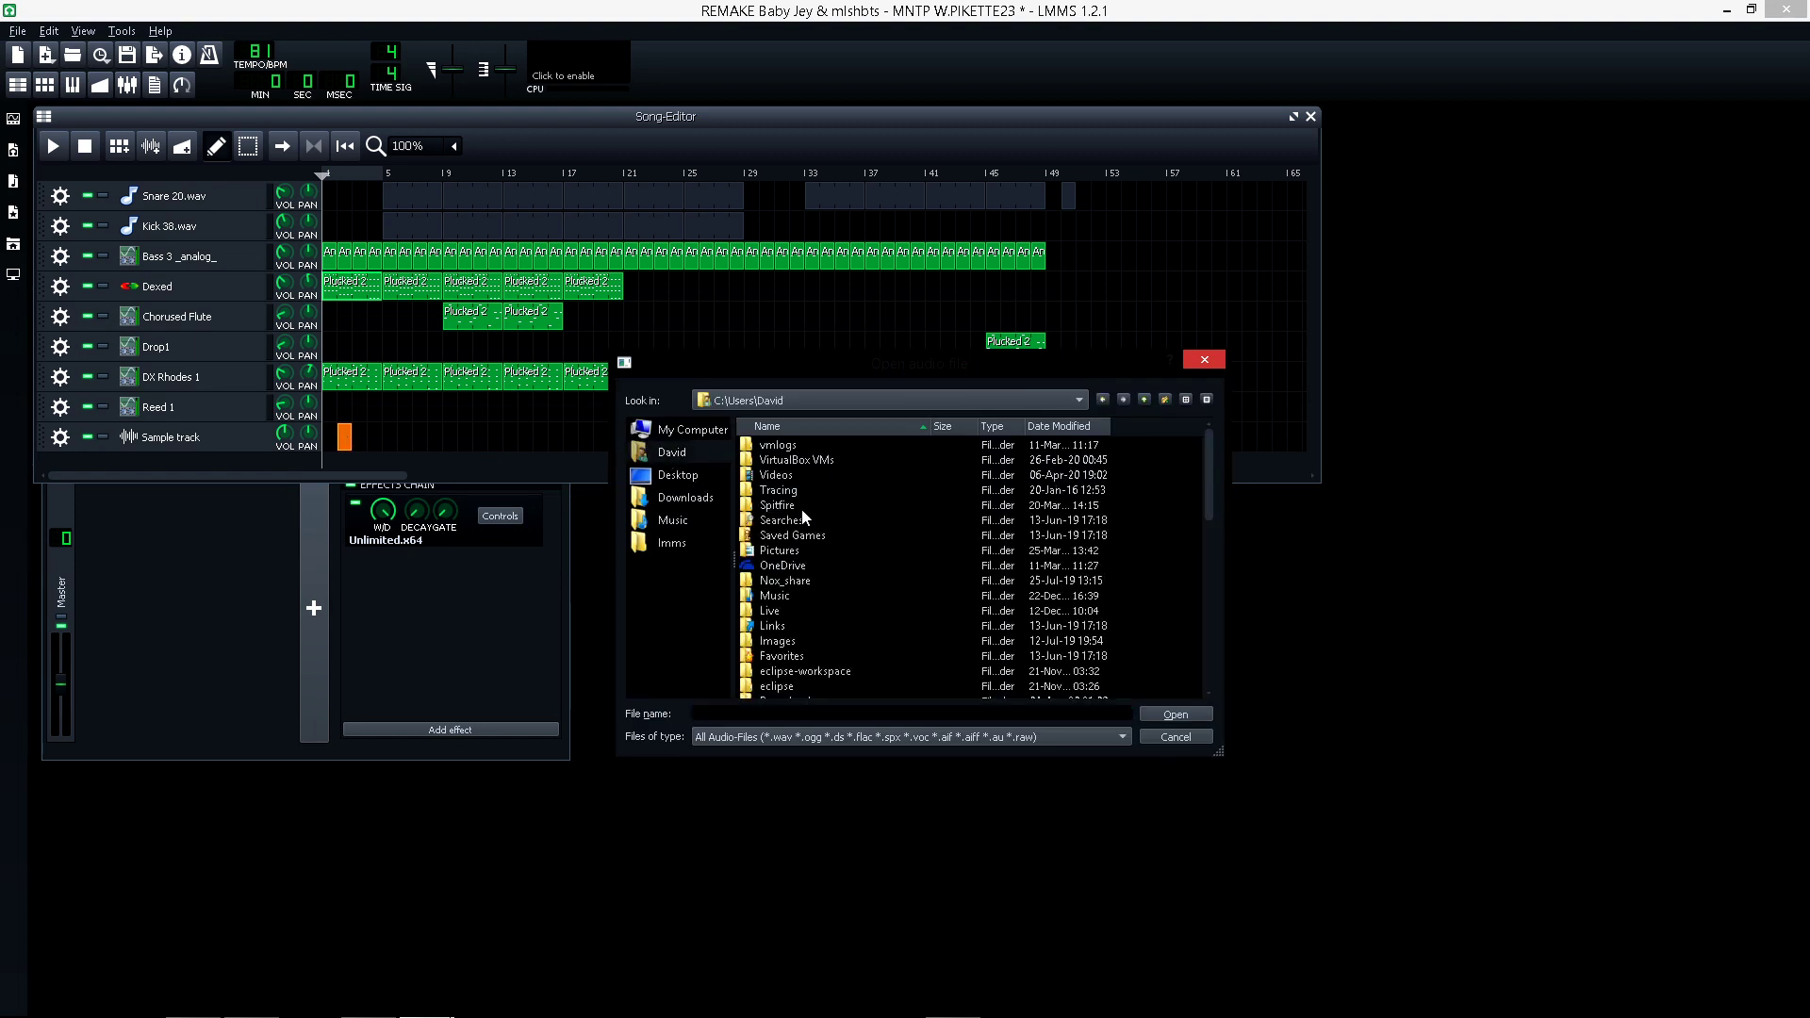
double_click(788, 475)
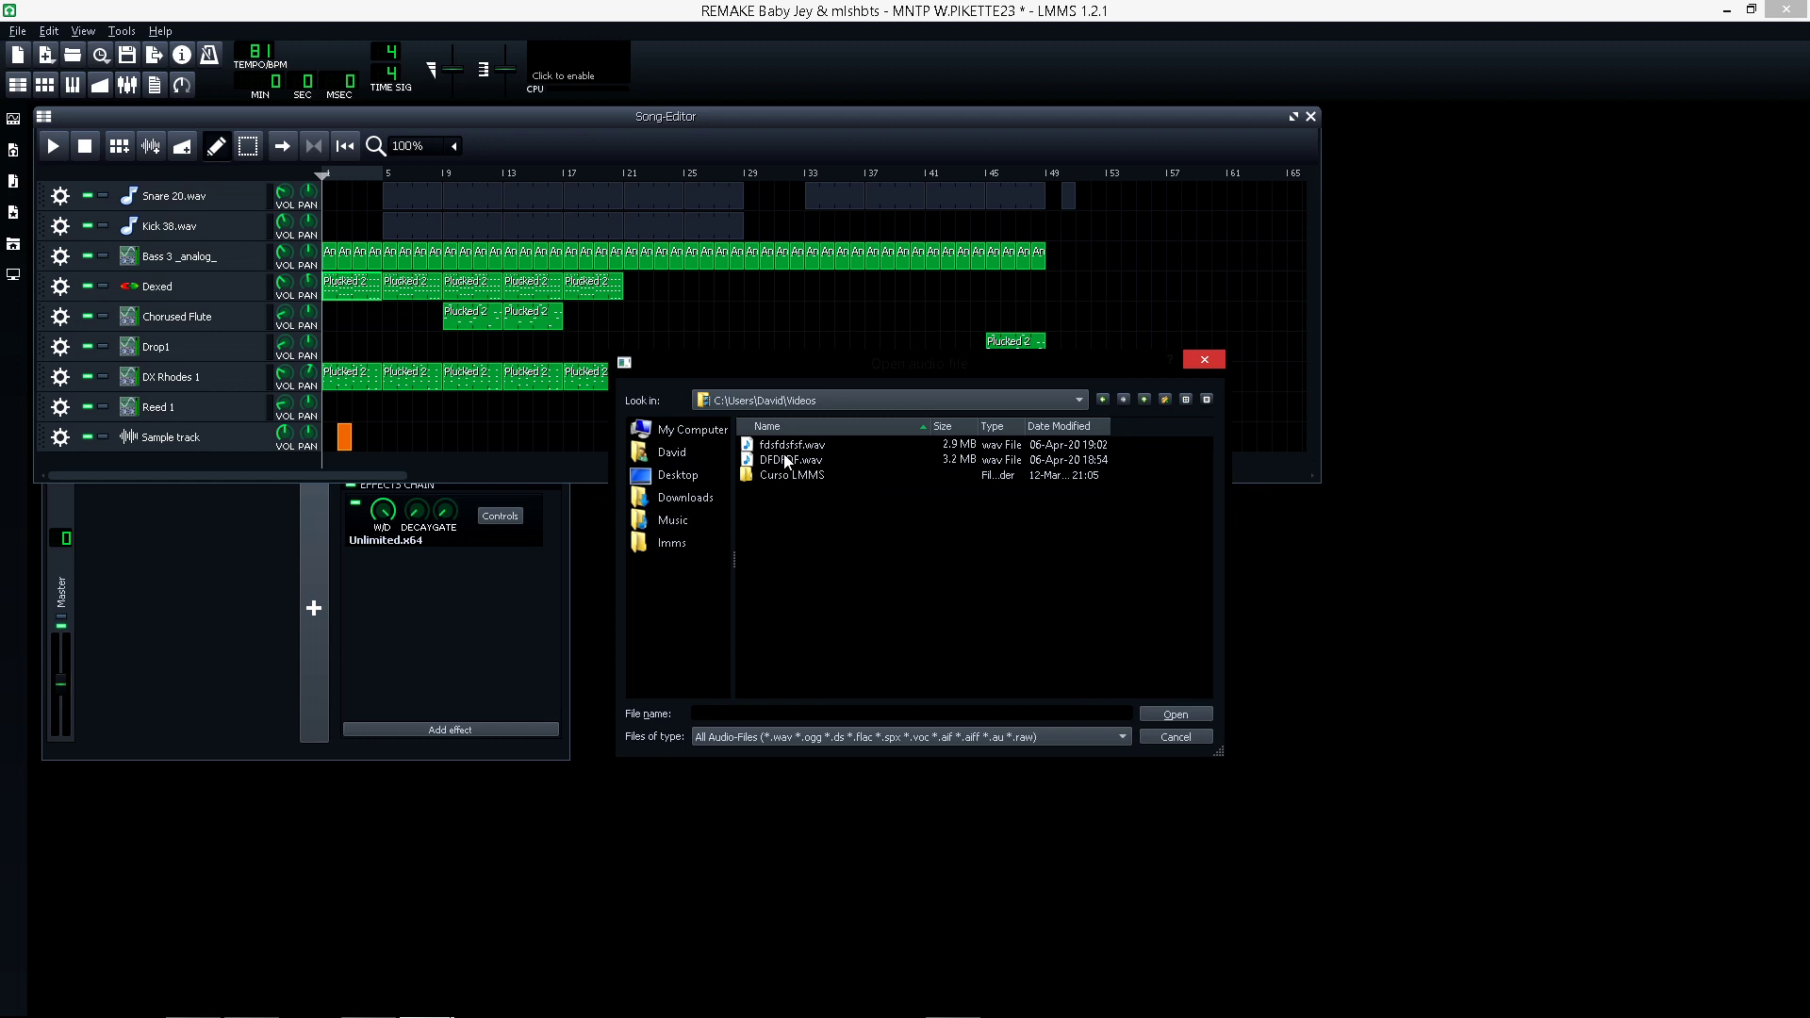
left_click(785, 446)
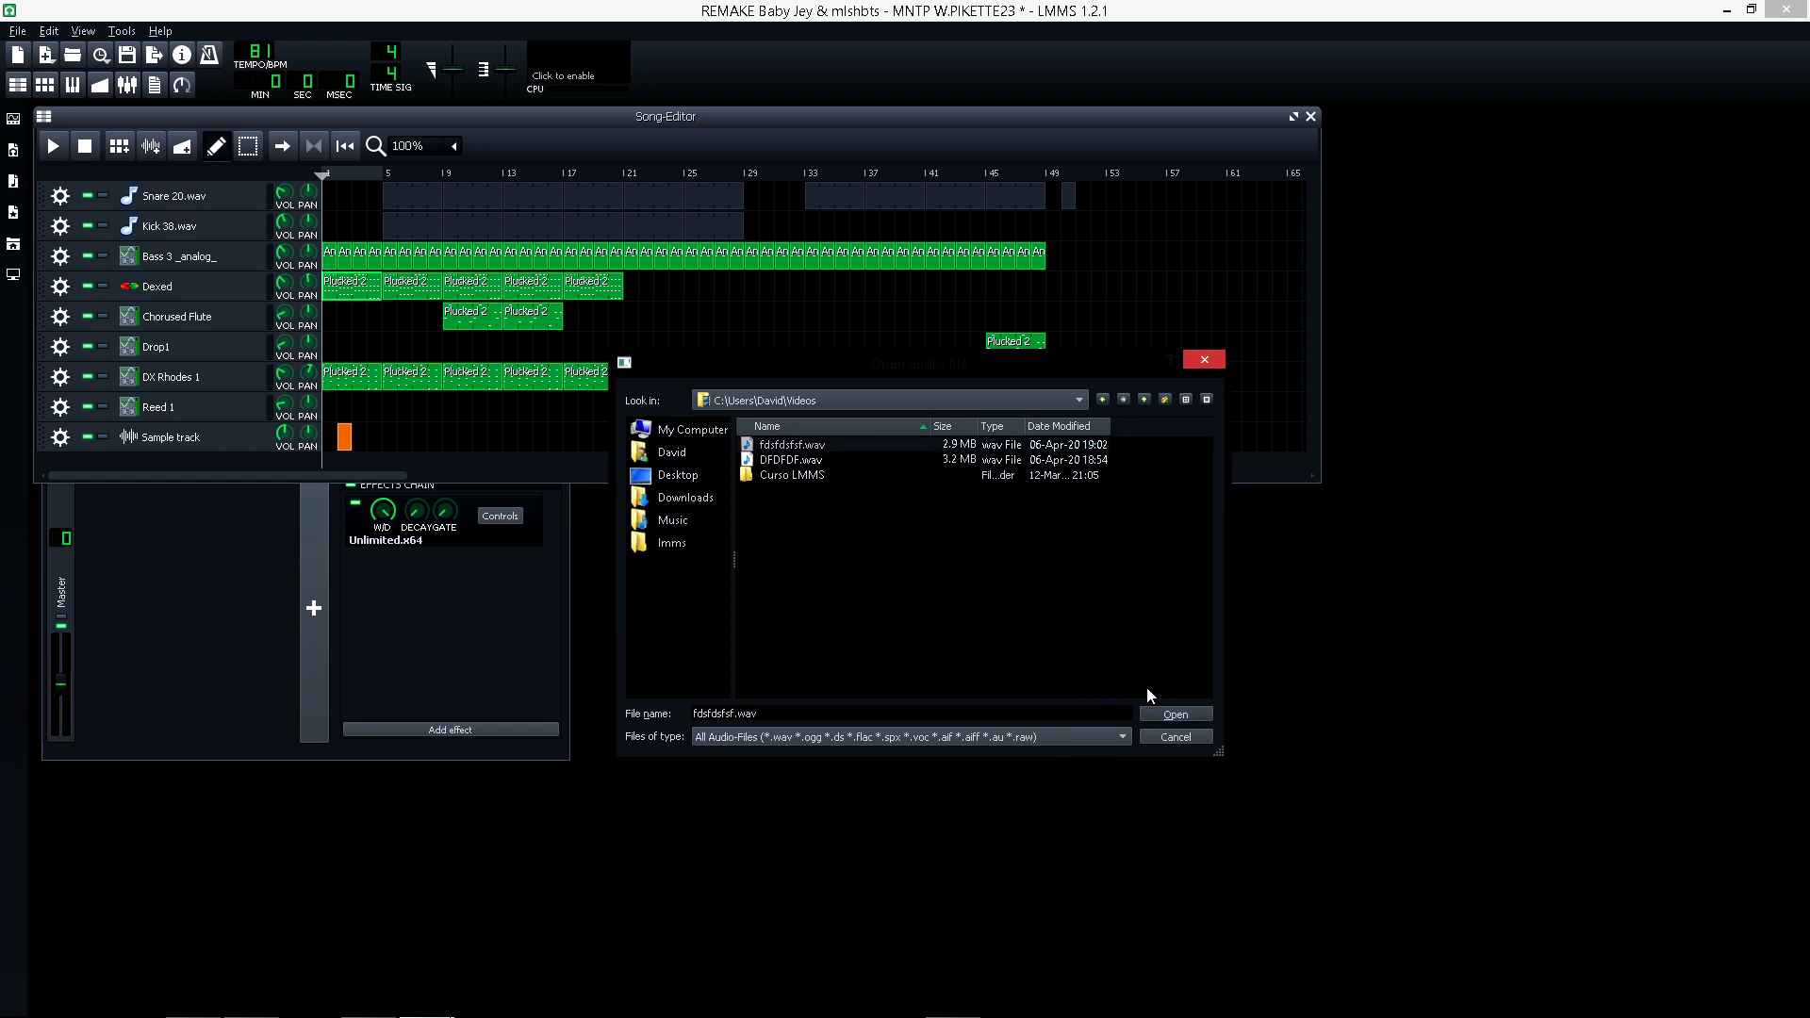
left_click(1175, 715)
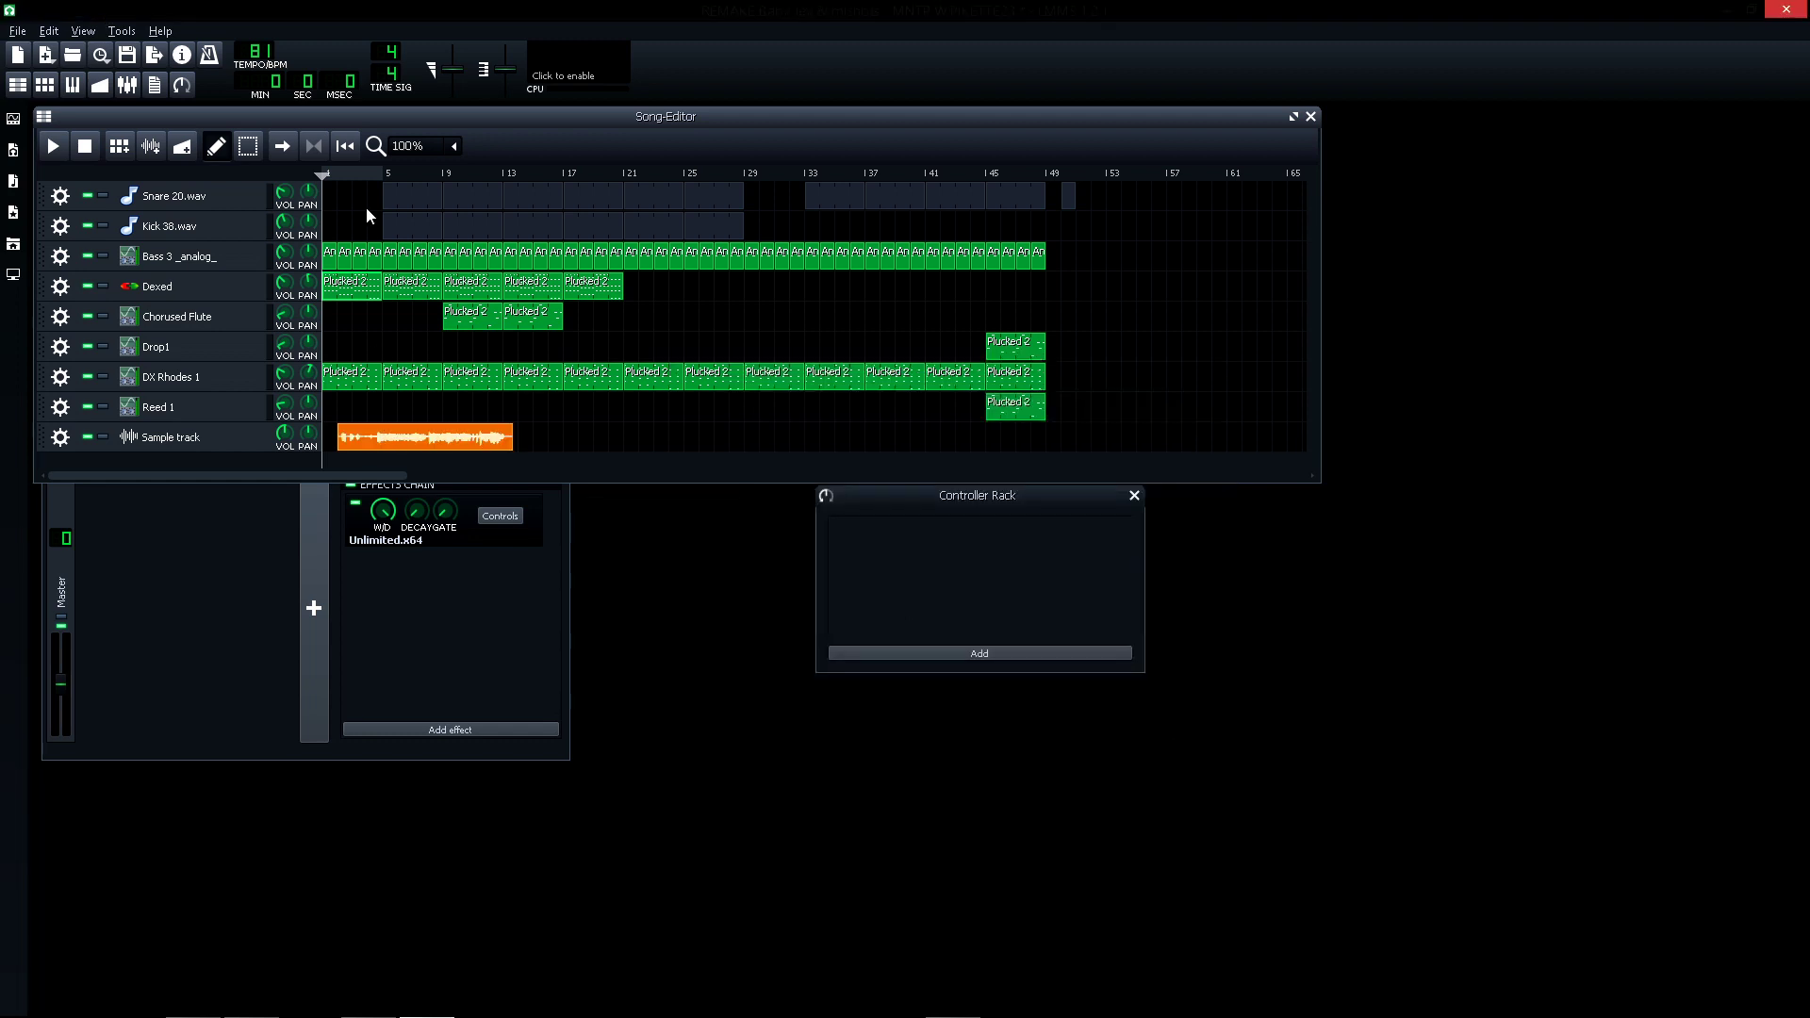
- Shift the vocal clip slightly right and play from near bar 5 to check alignment
left_click(345, 176)
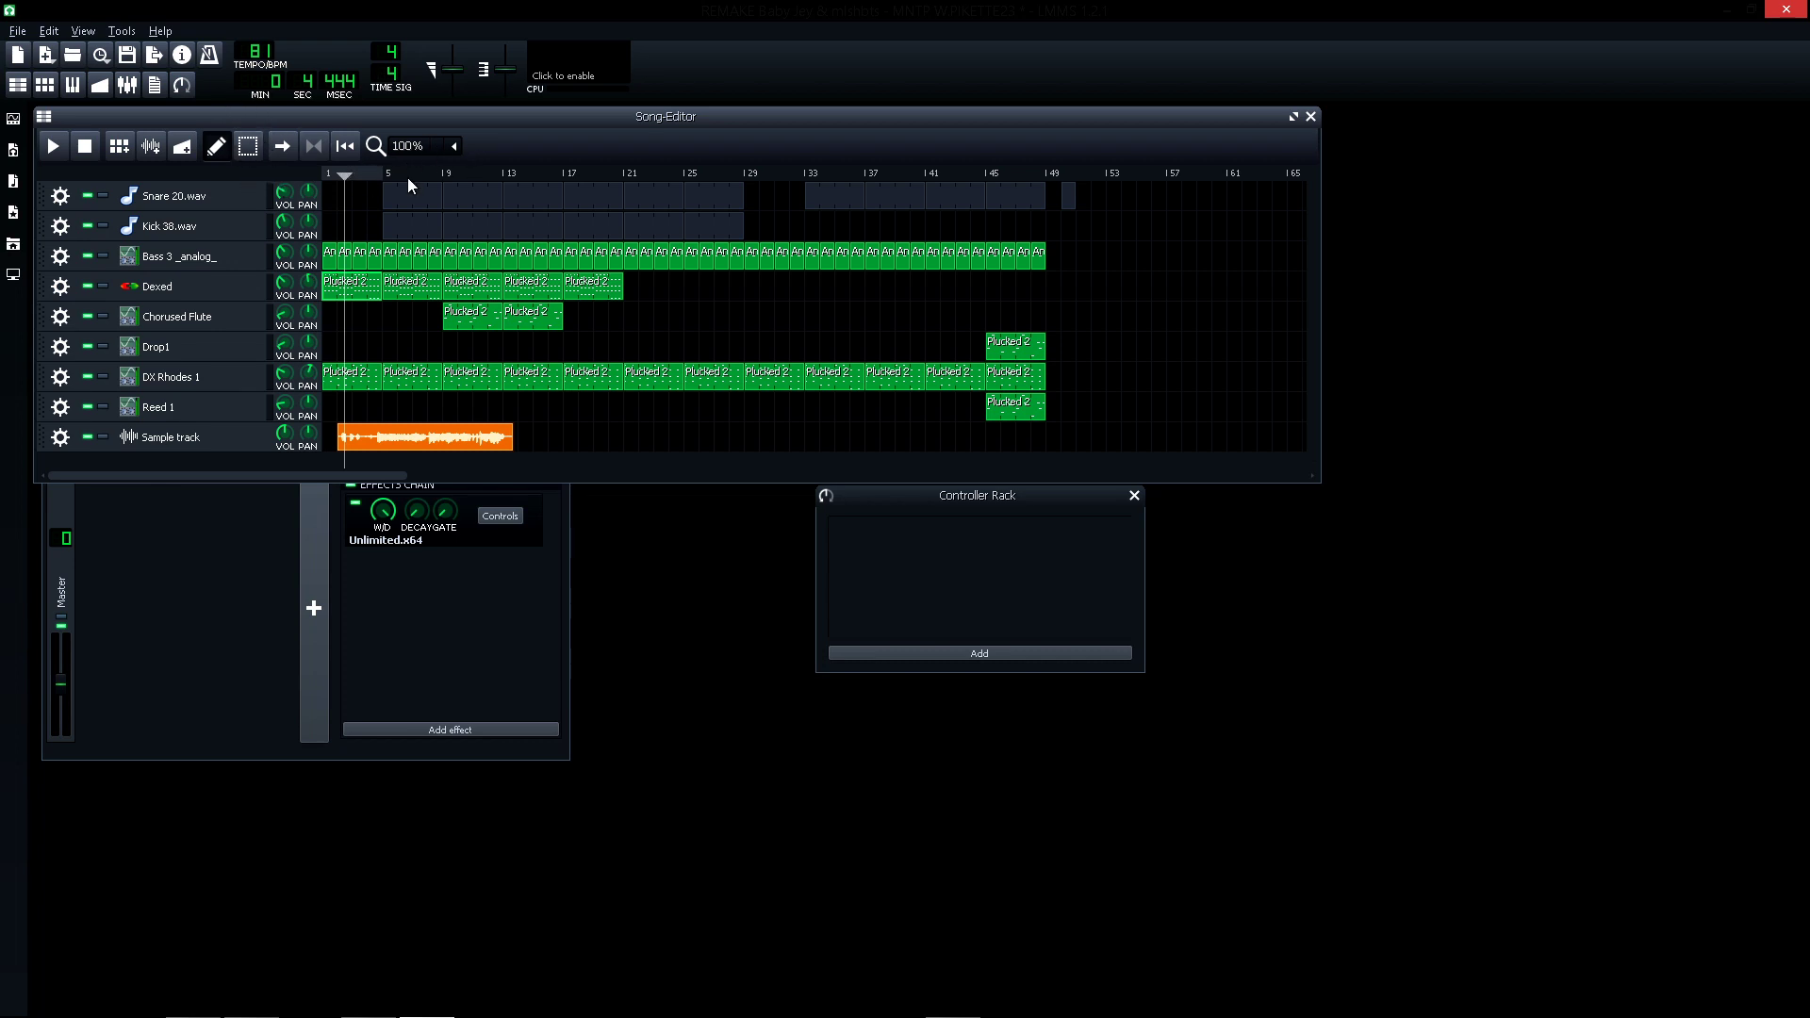
scroll(406, 151, "down", 1)
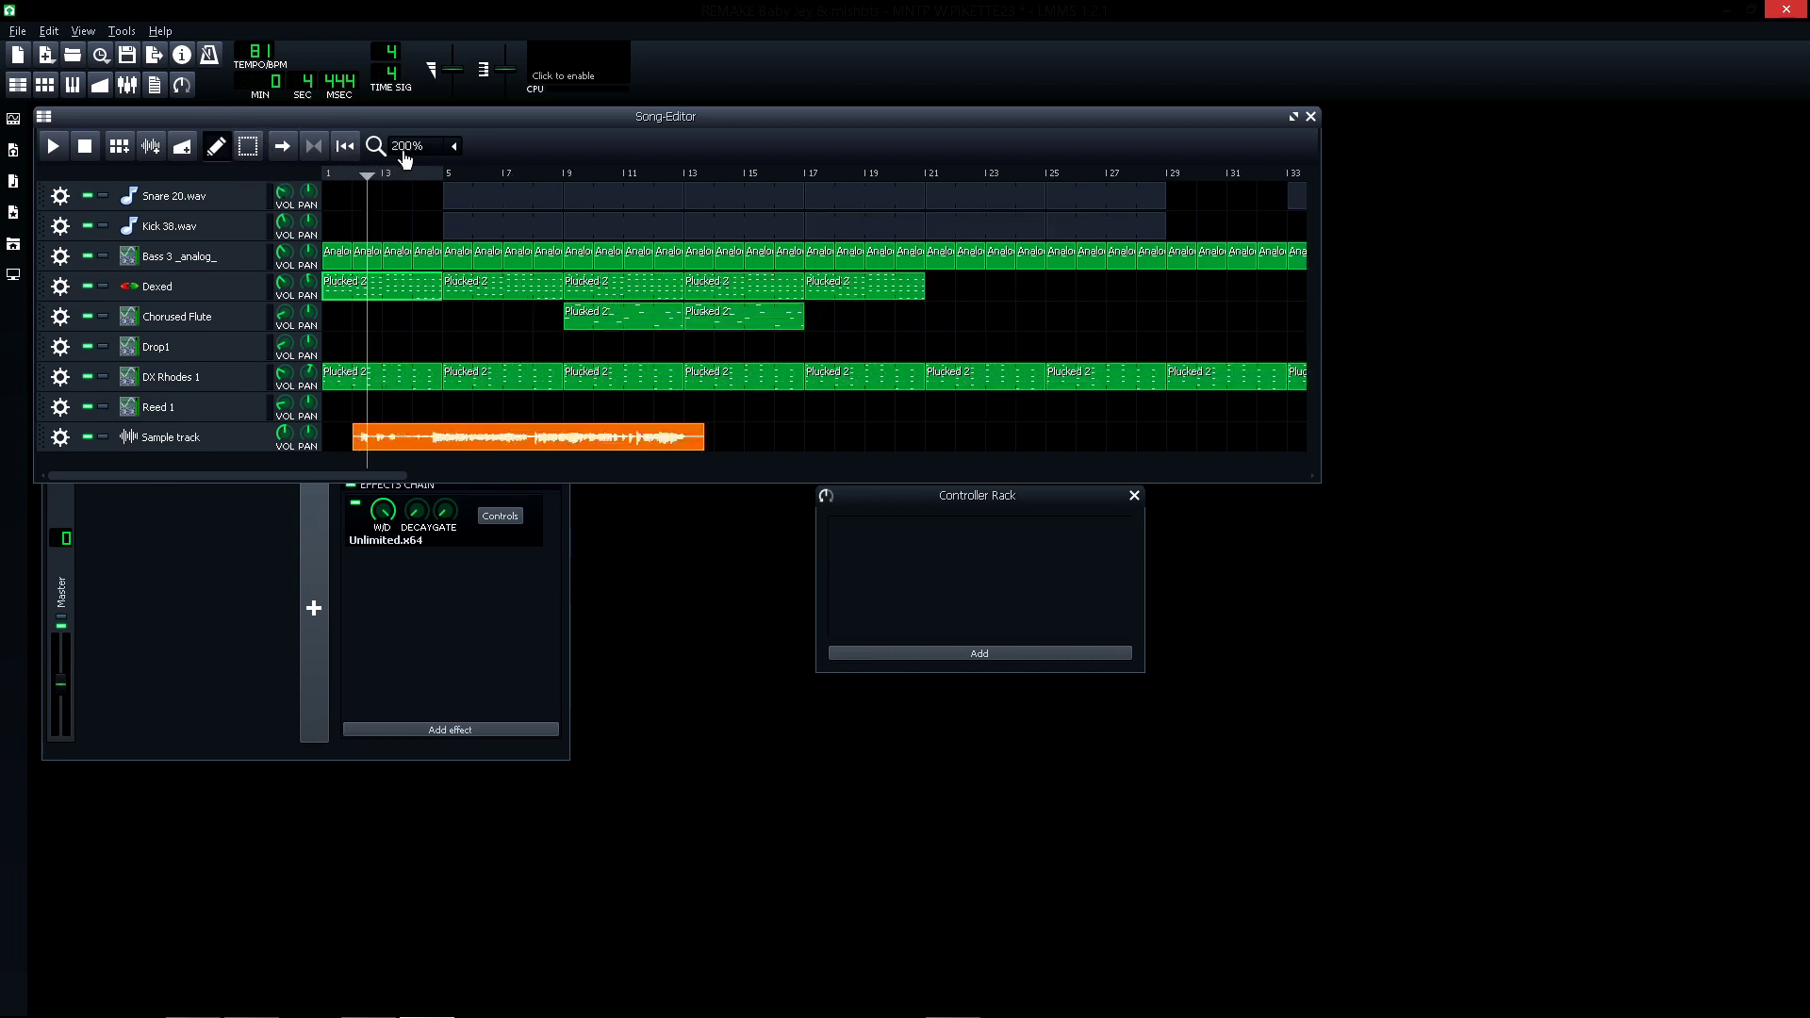
scroll(405, 151, "down", 2)
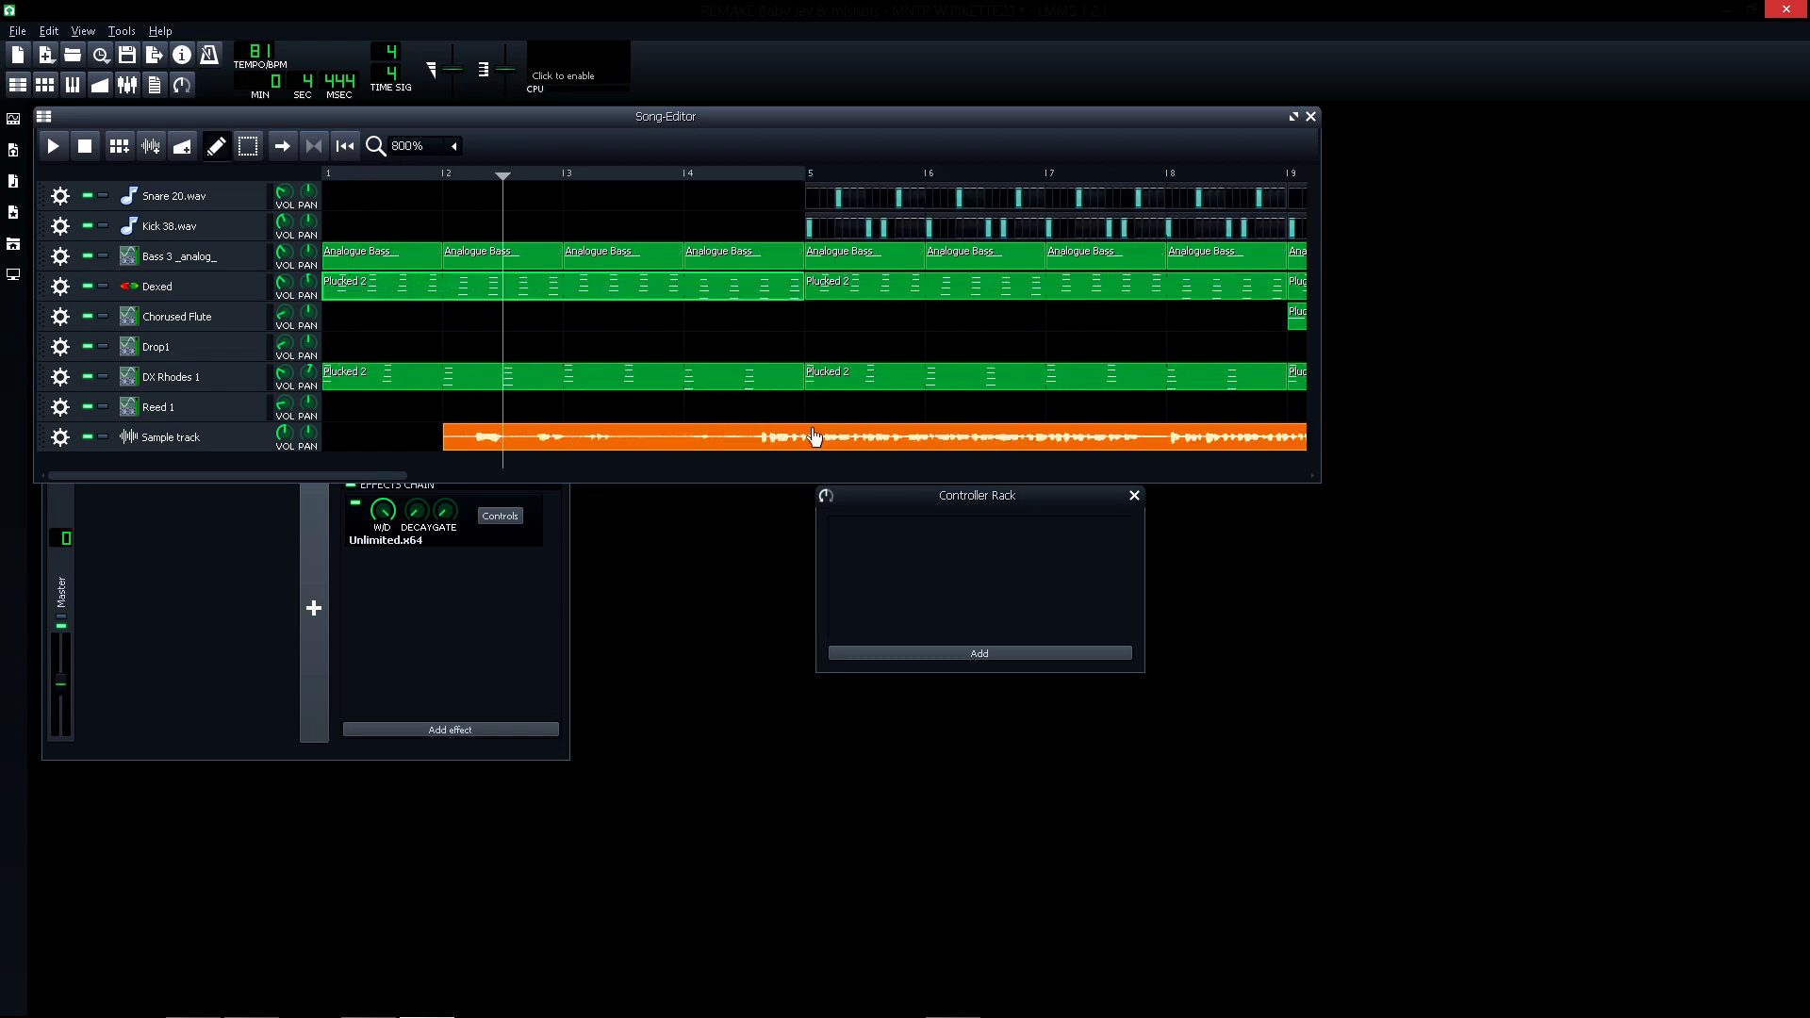
mouse_move(808, 443)
left_mouse_down()
mouse_move(872, 443)
mouse_move(813, 443)
mouse_move(863, 443)
mouse_move(841, 442)
left_mouse_up()
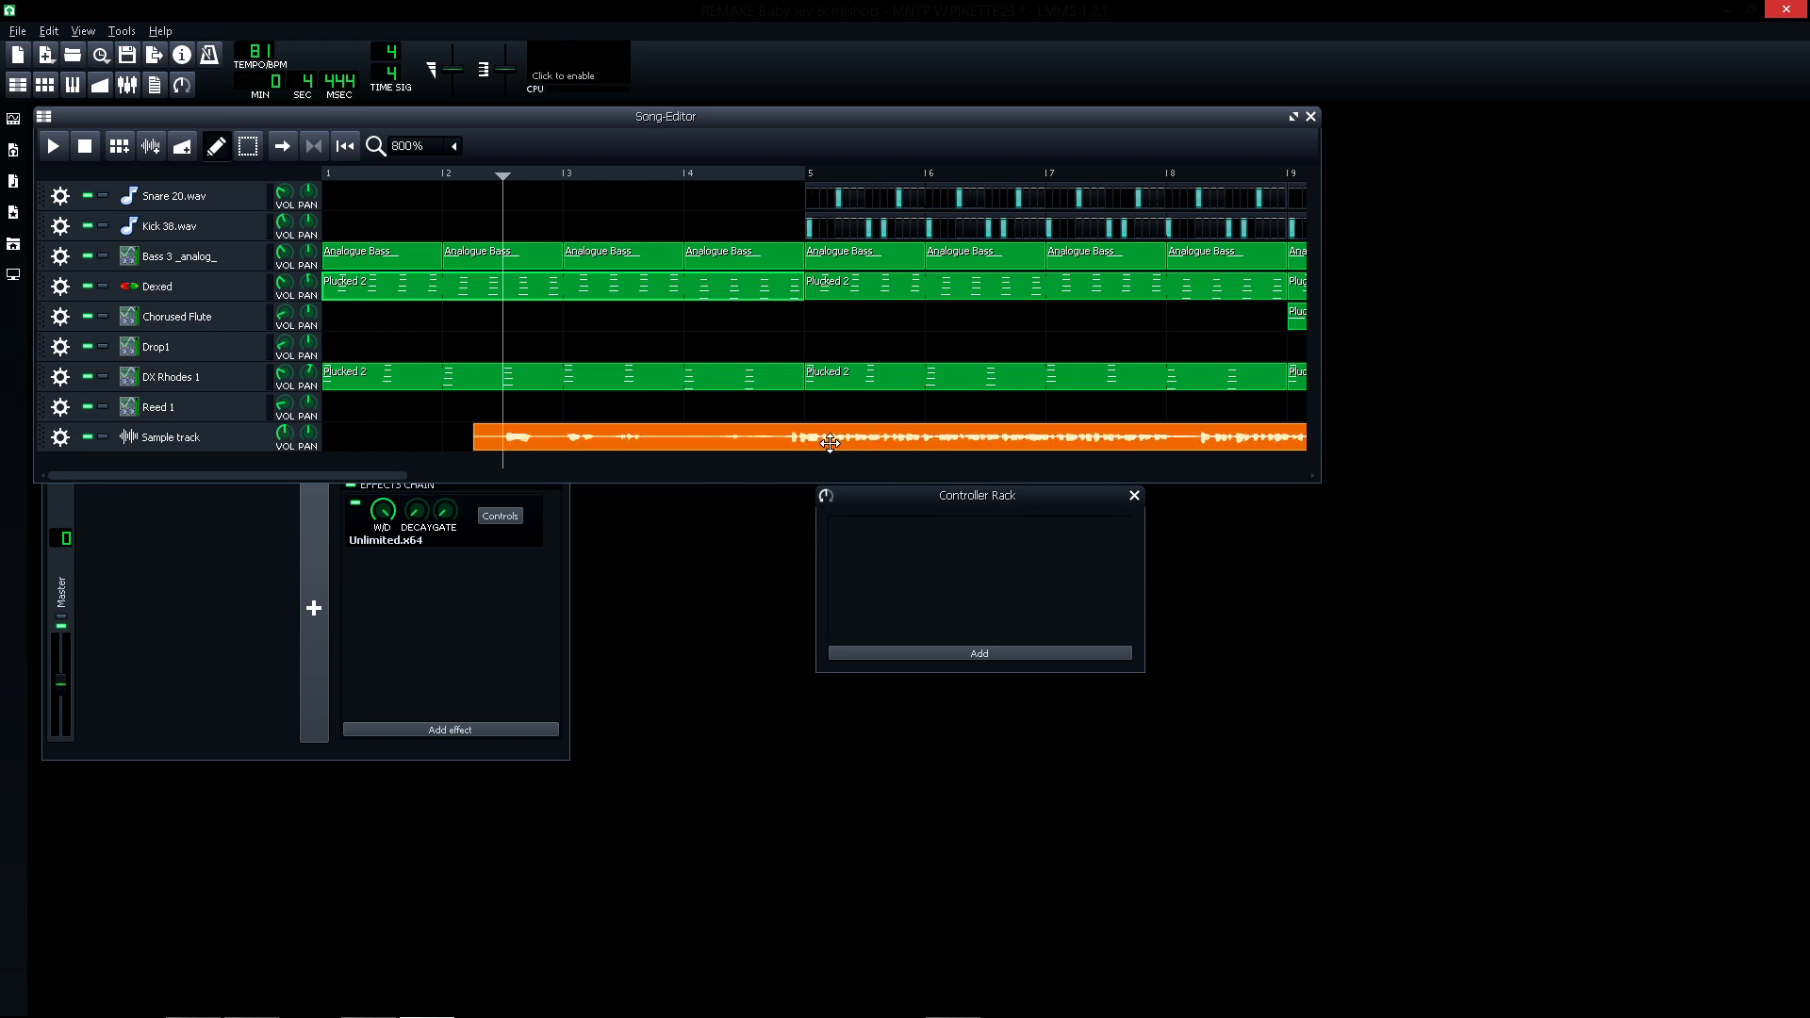
left_click_drag(830, 443, 829, 447)
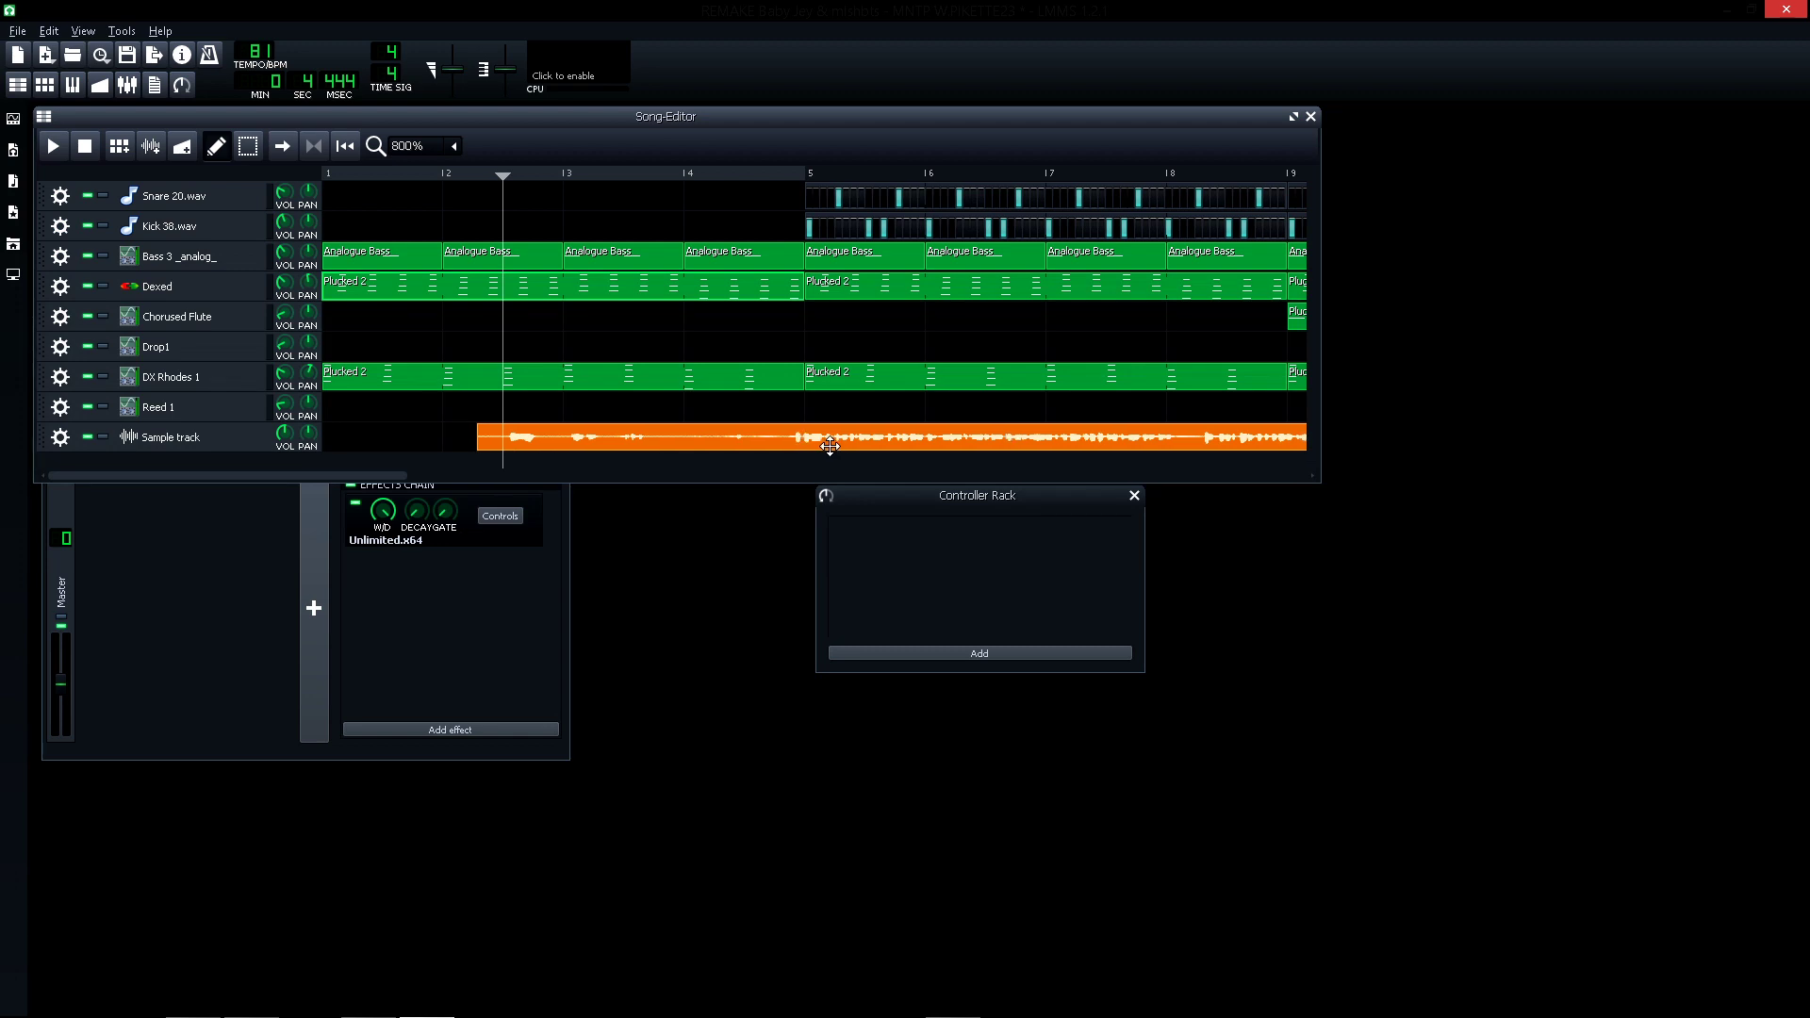
left_click(709, 171)
key("space")
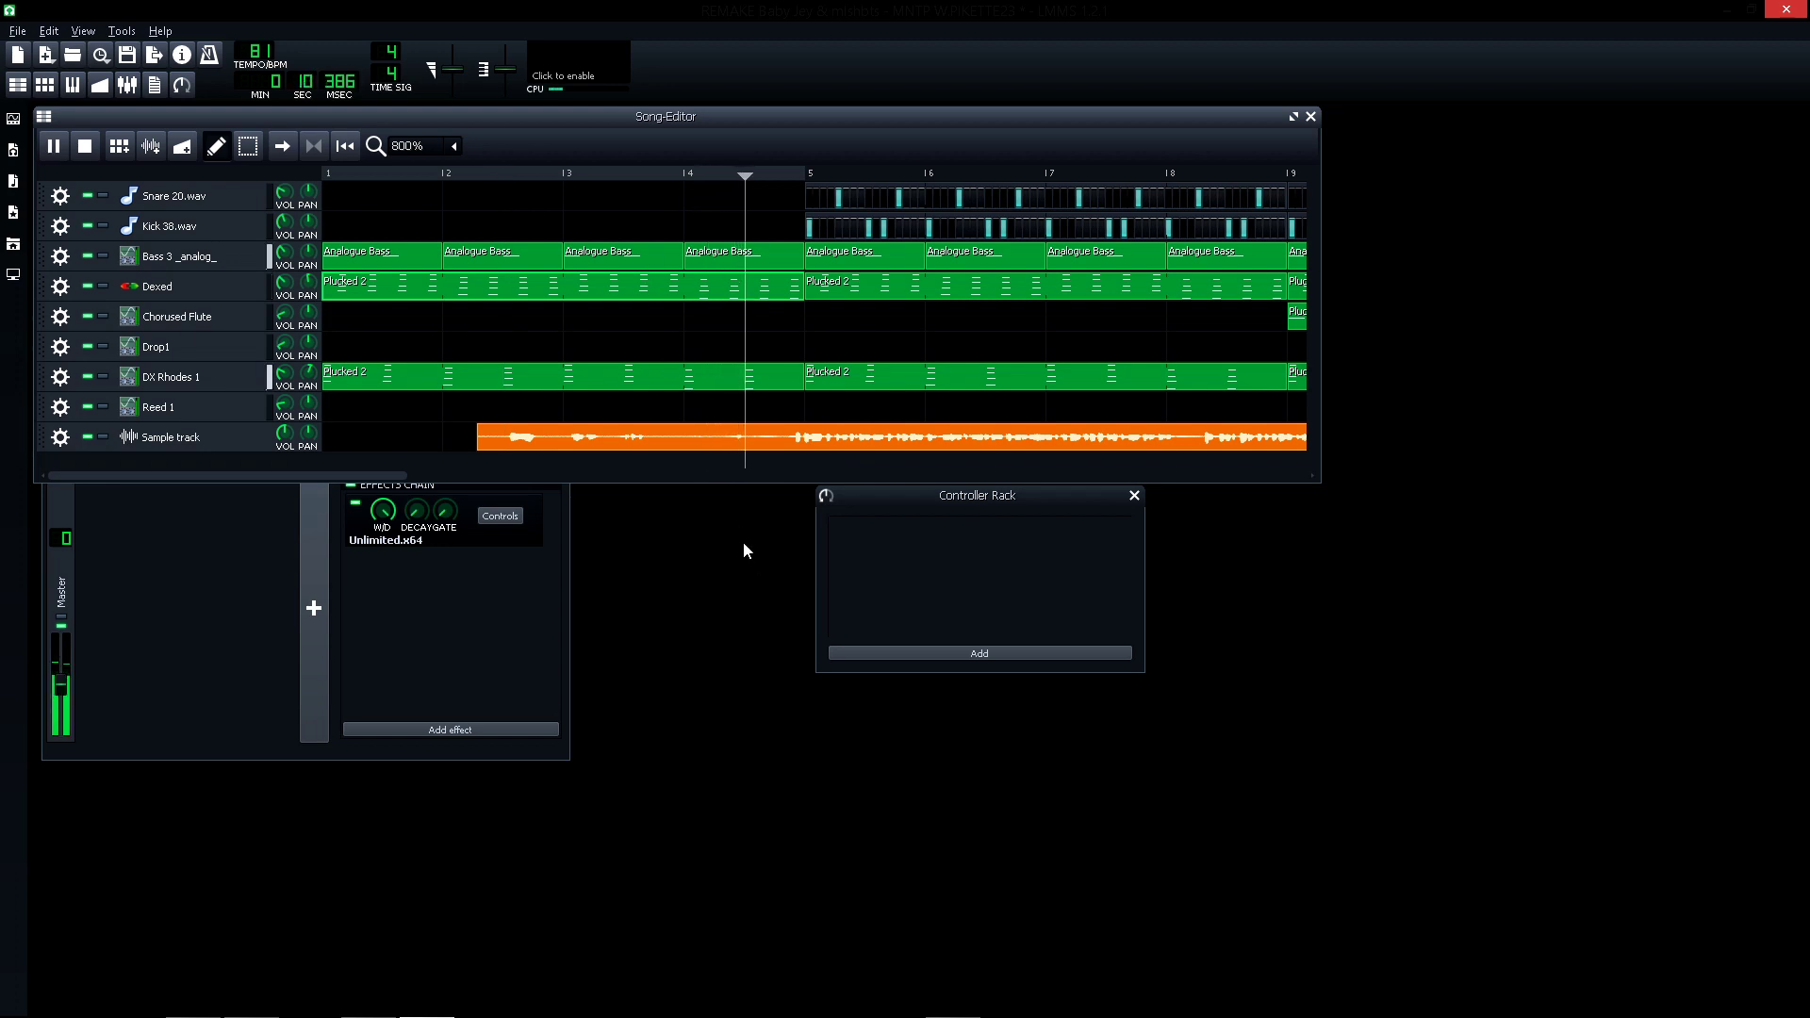
left_click(284, 439)
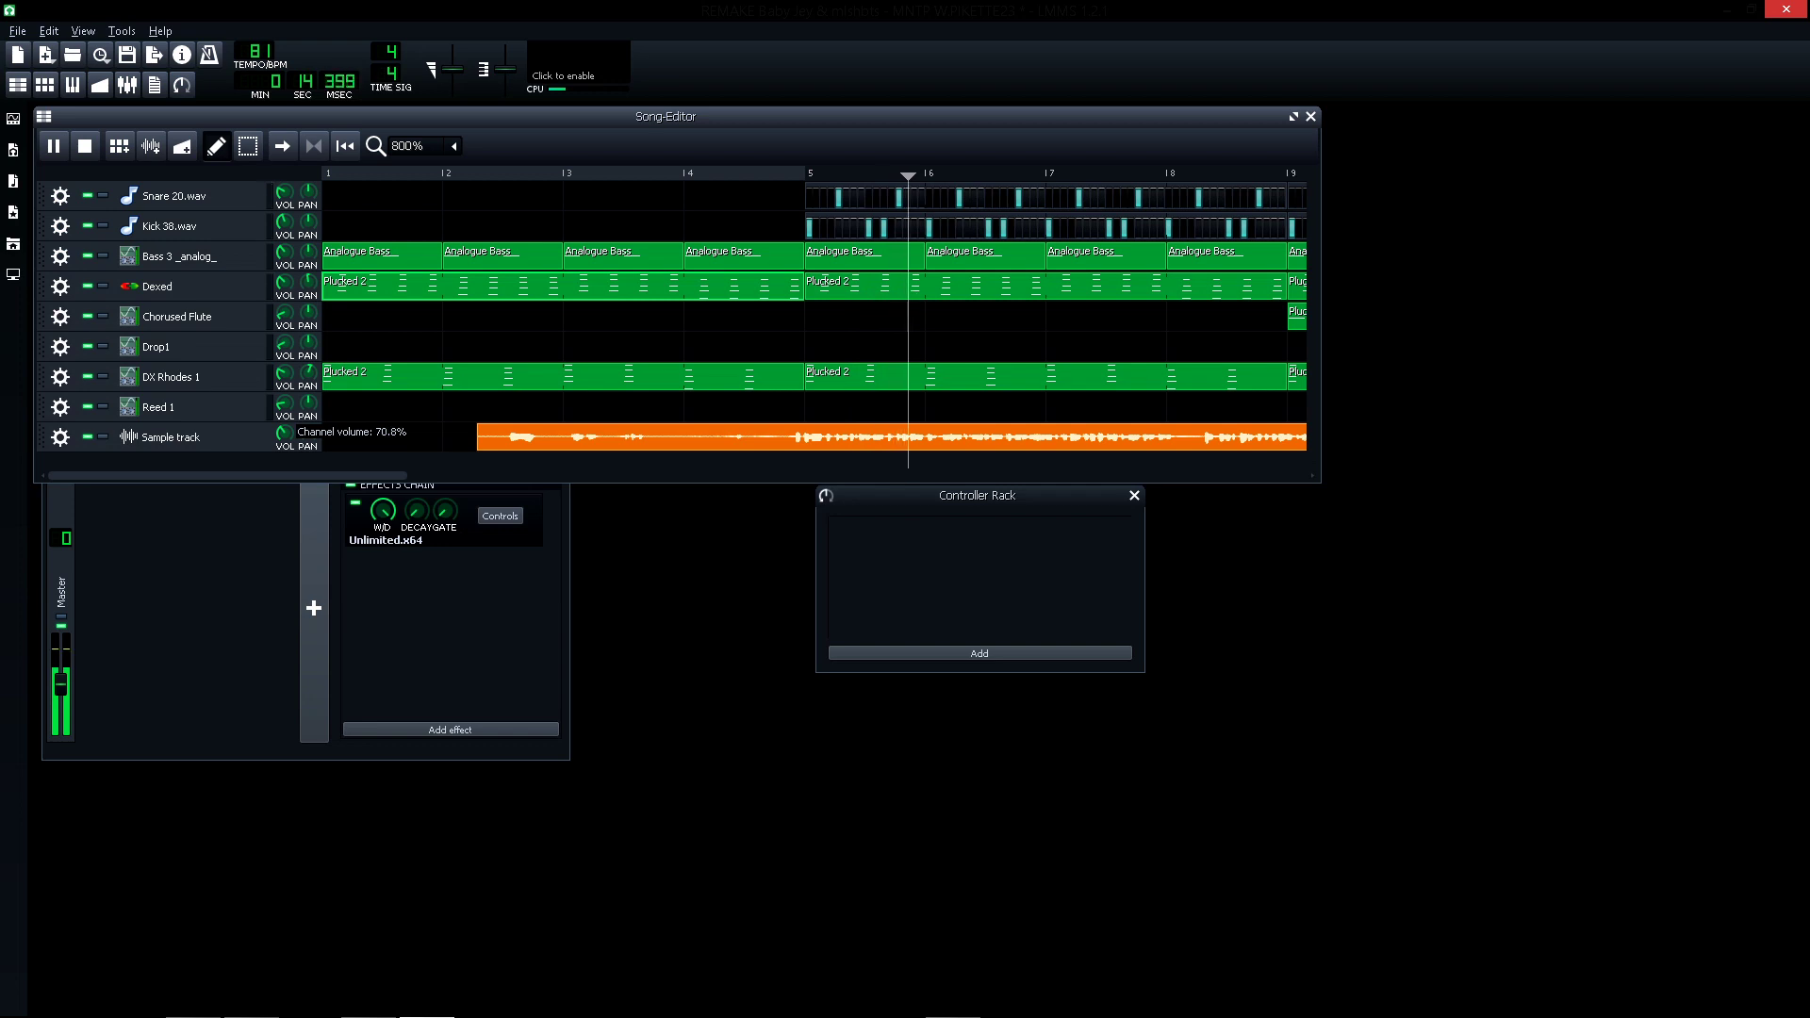
key("space")
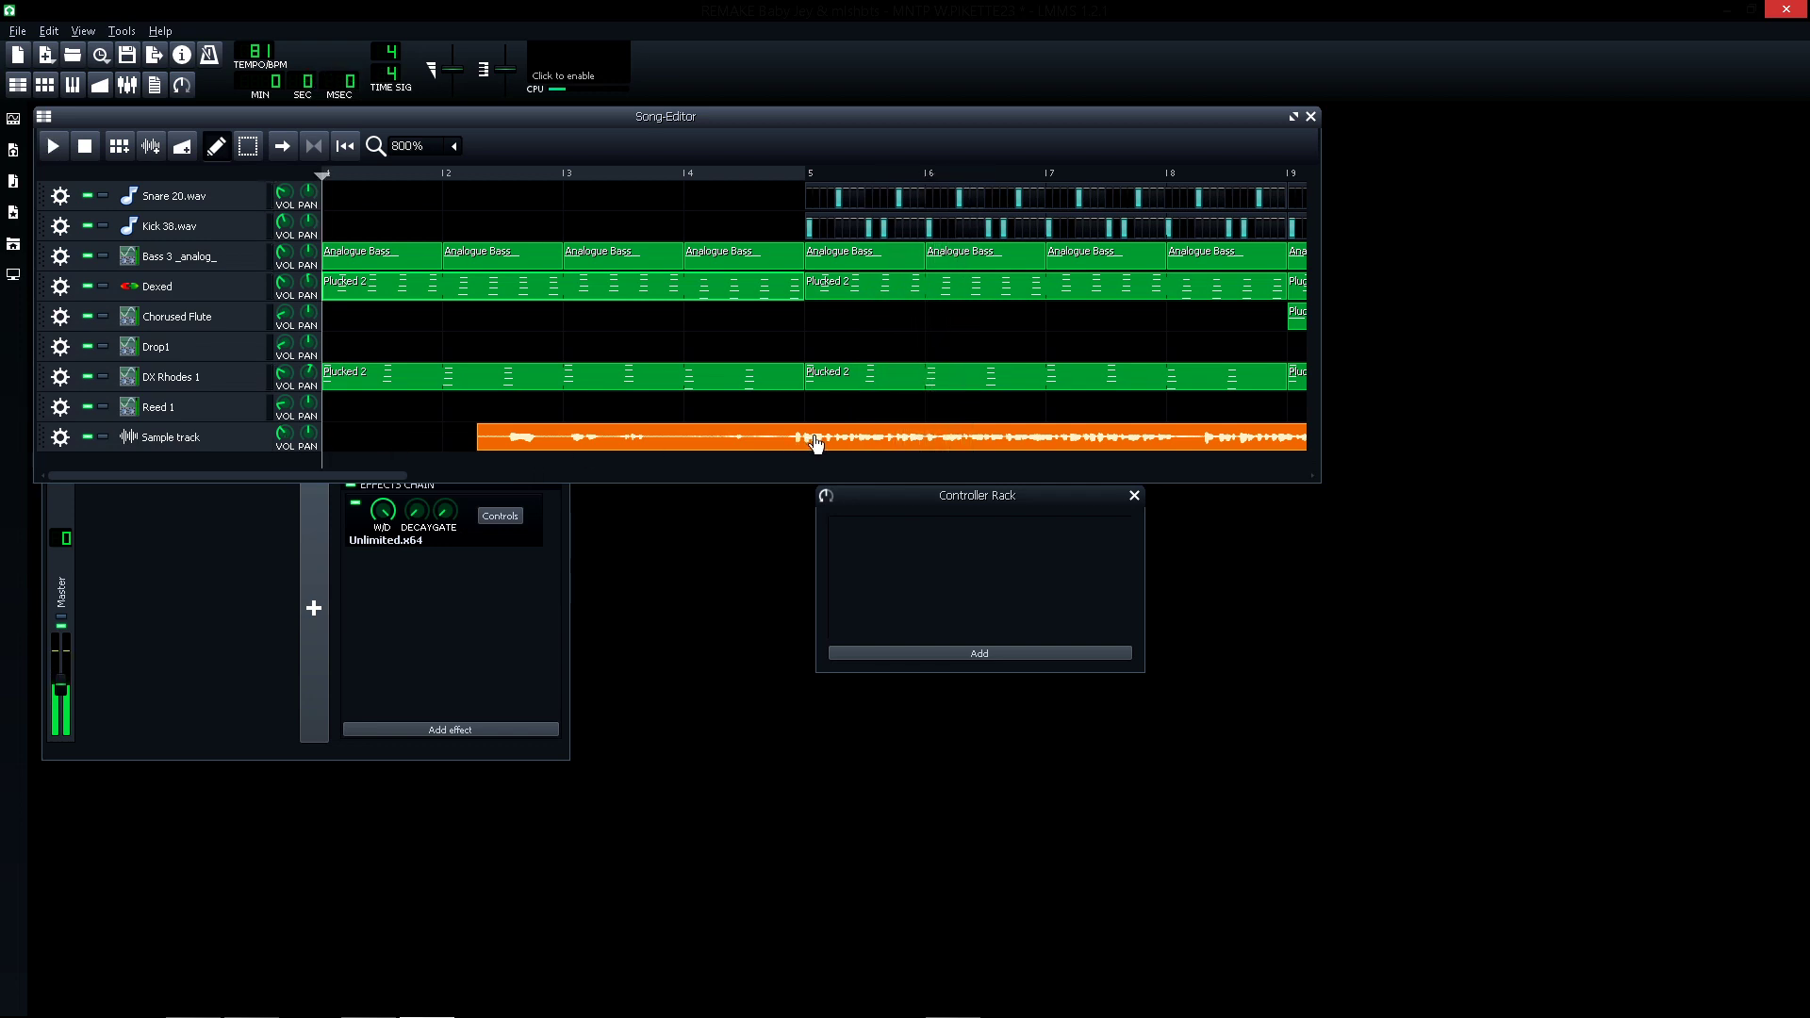
- Nudge the clip further and fine-tune its start, replaying near bar 5 against the beat
mouse_move(816, 443)
left_mouse_down()
mouse_move(781, 443)
mouse_move(827, 443)
left_mouse_up()
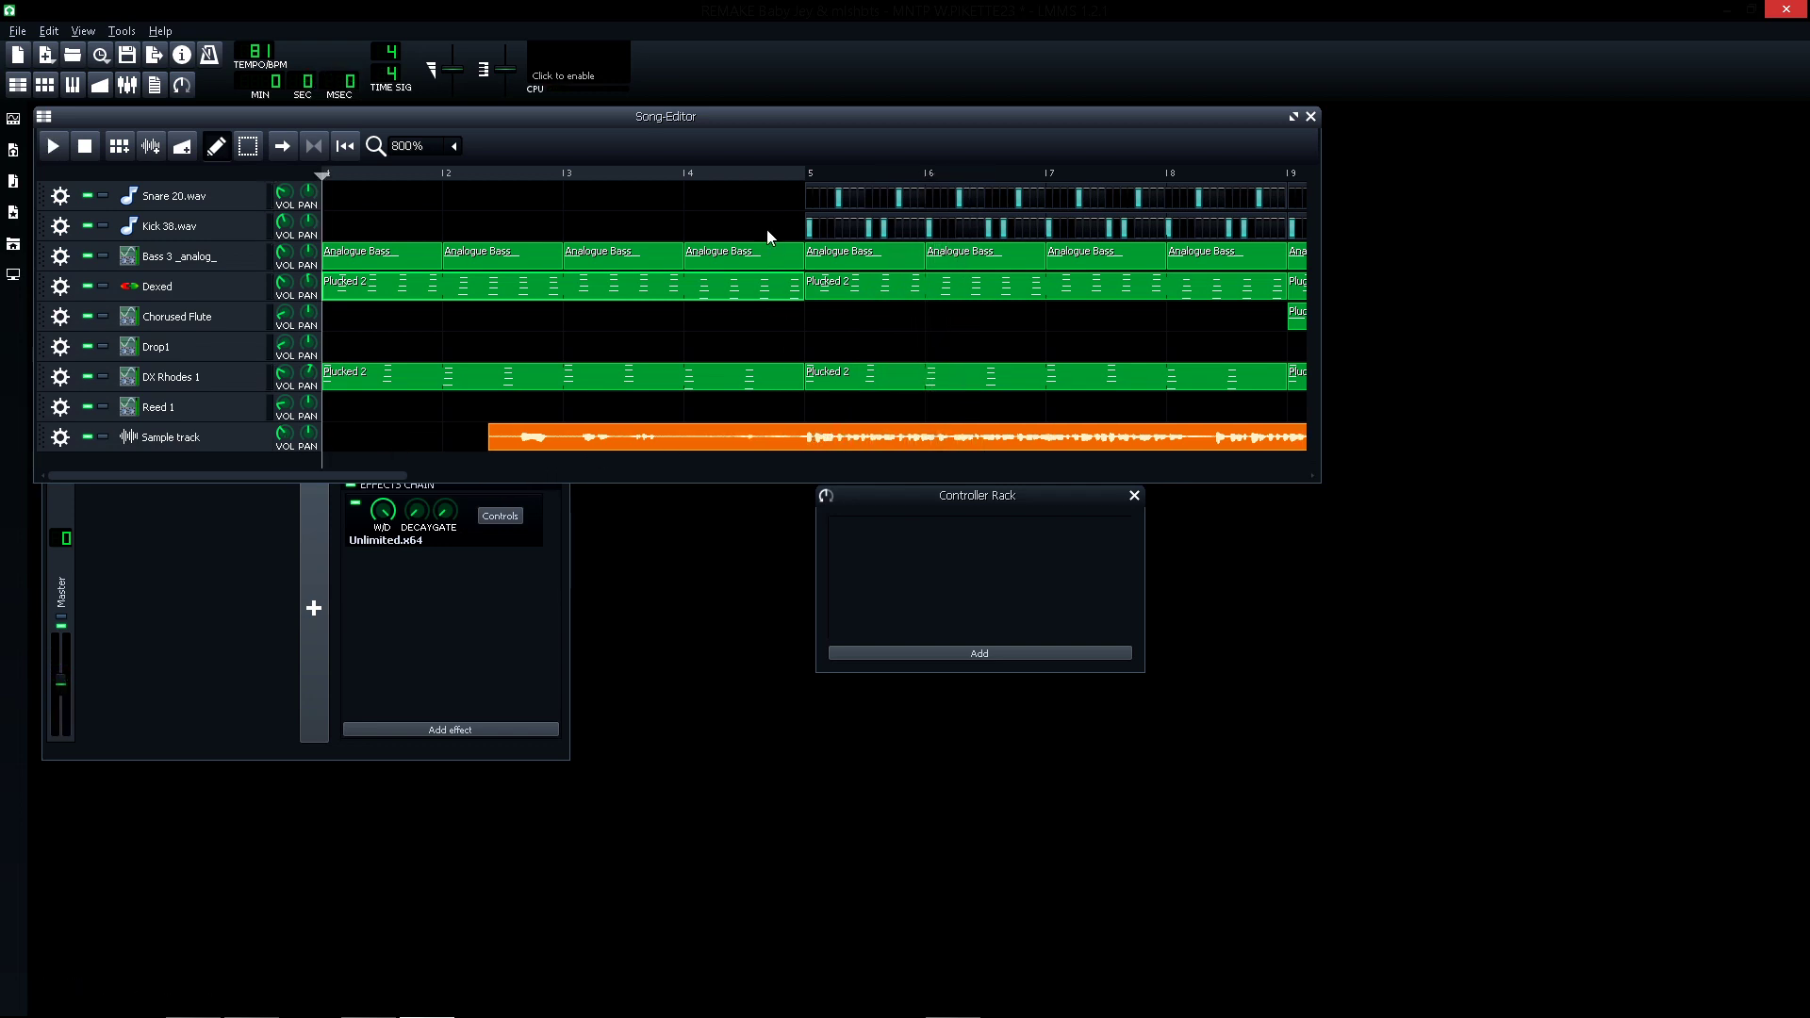
left_click(720, 181)
key("space")
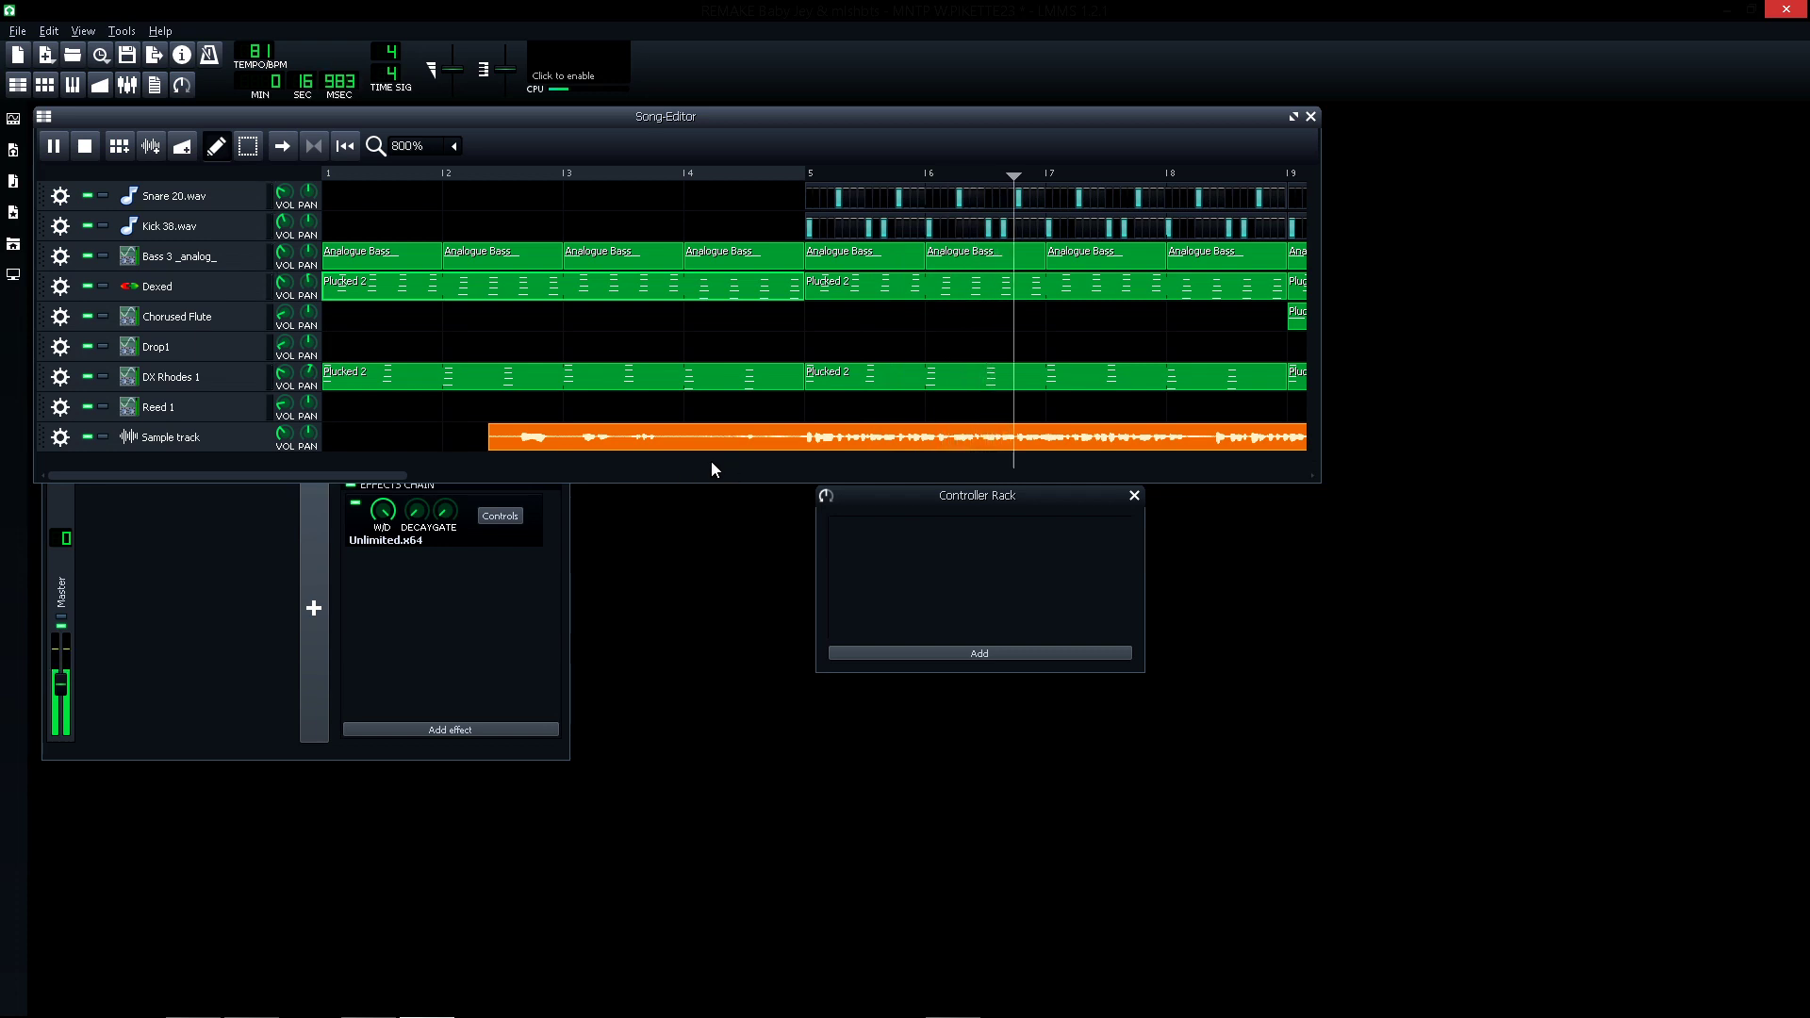
left_click(764, 173)
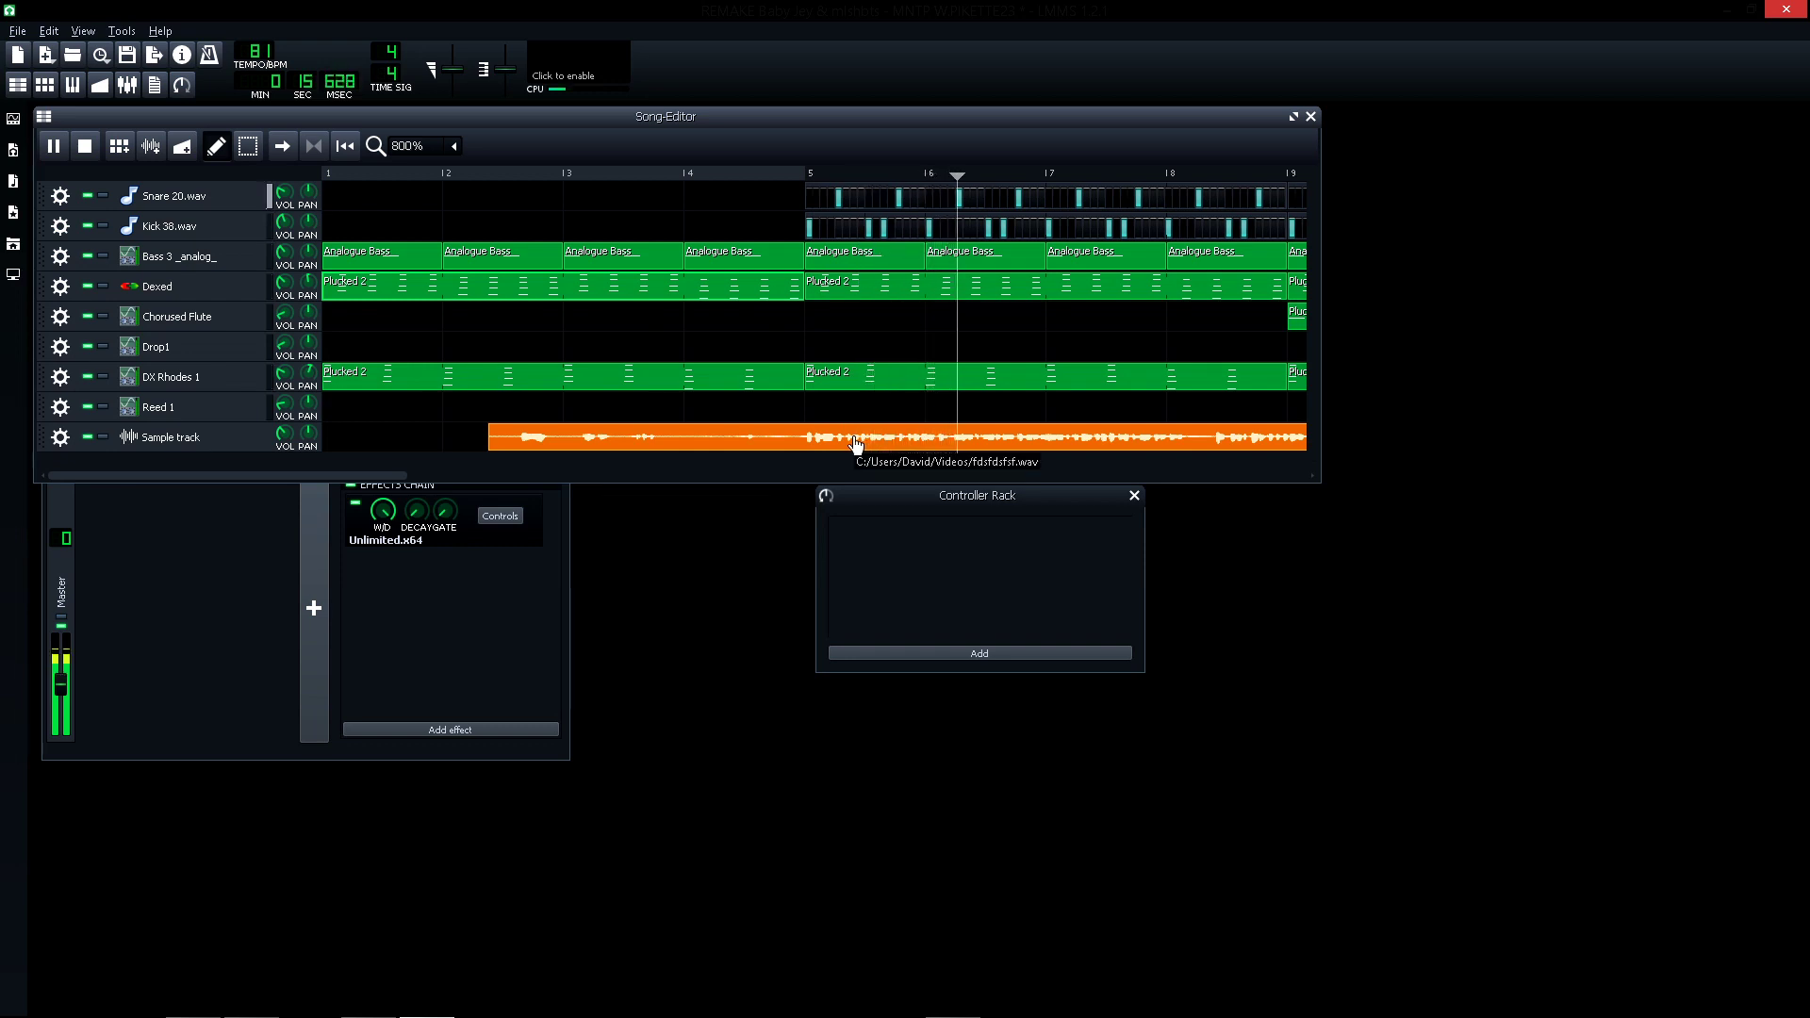
key("space")
mouse_move(854, 440)
left_mouse_down()
mouse_move(810, 439)
mouse_move(866, 439)
mouse_move(849, 438)
left_mouse_up()
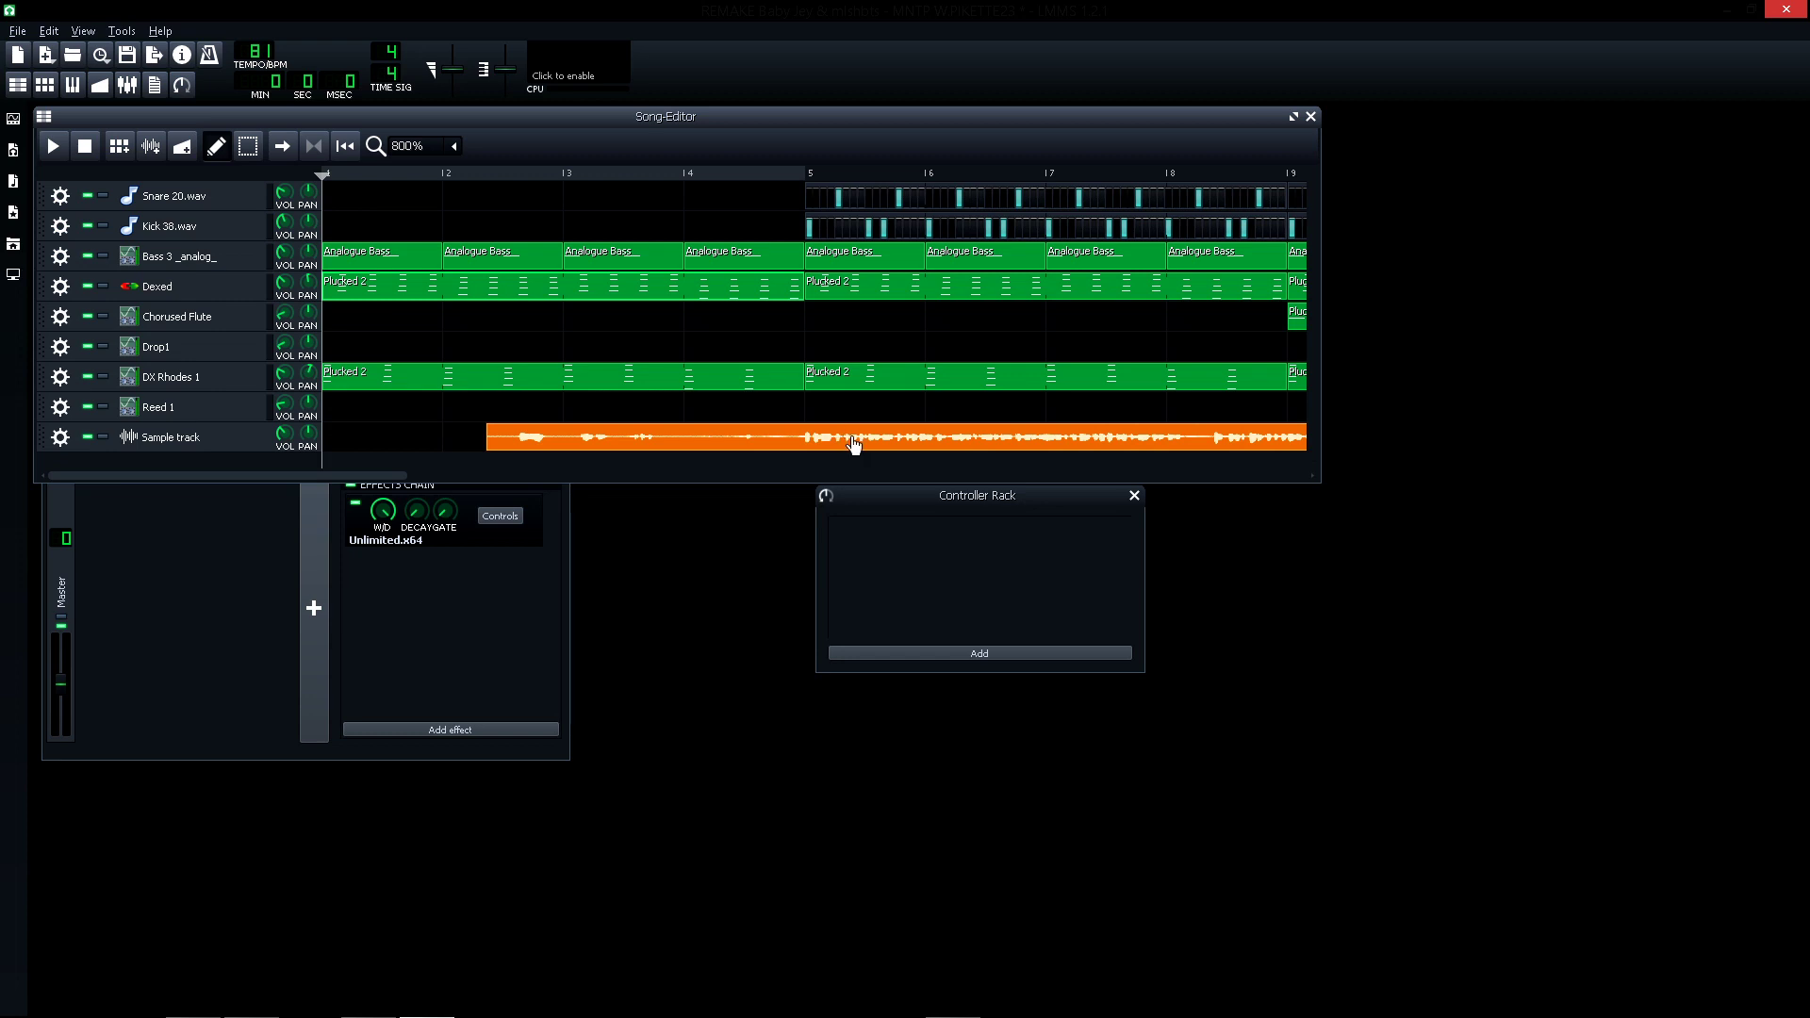
left_click(781, 175)
key("space")
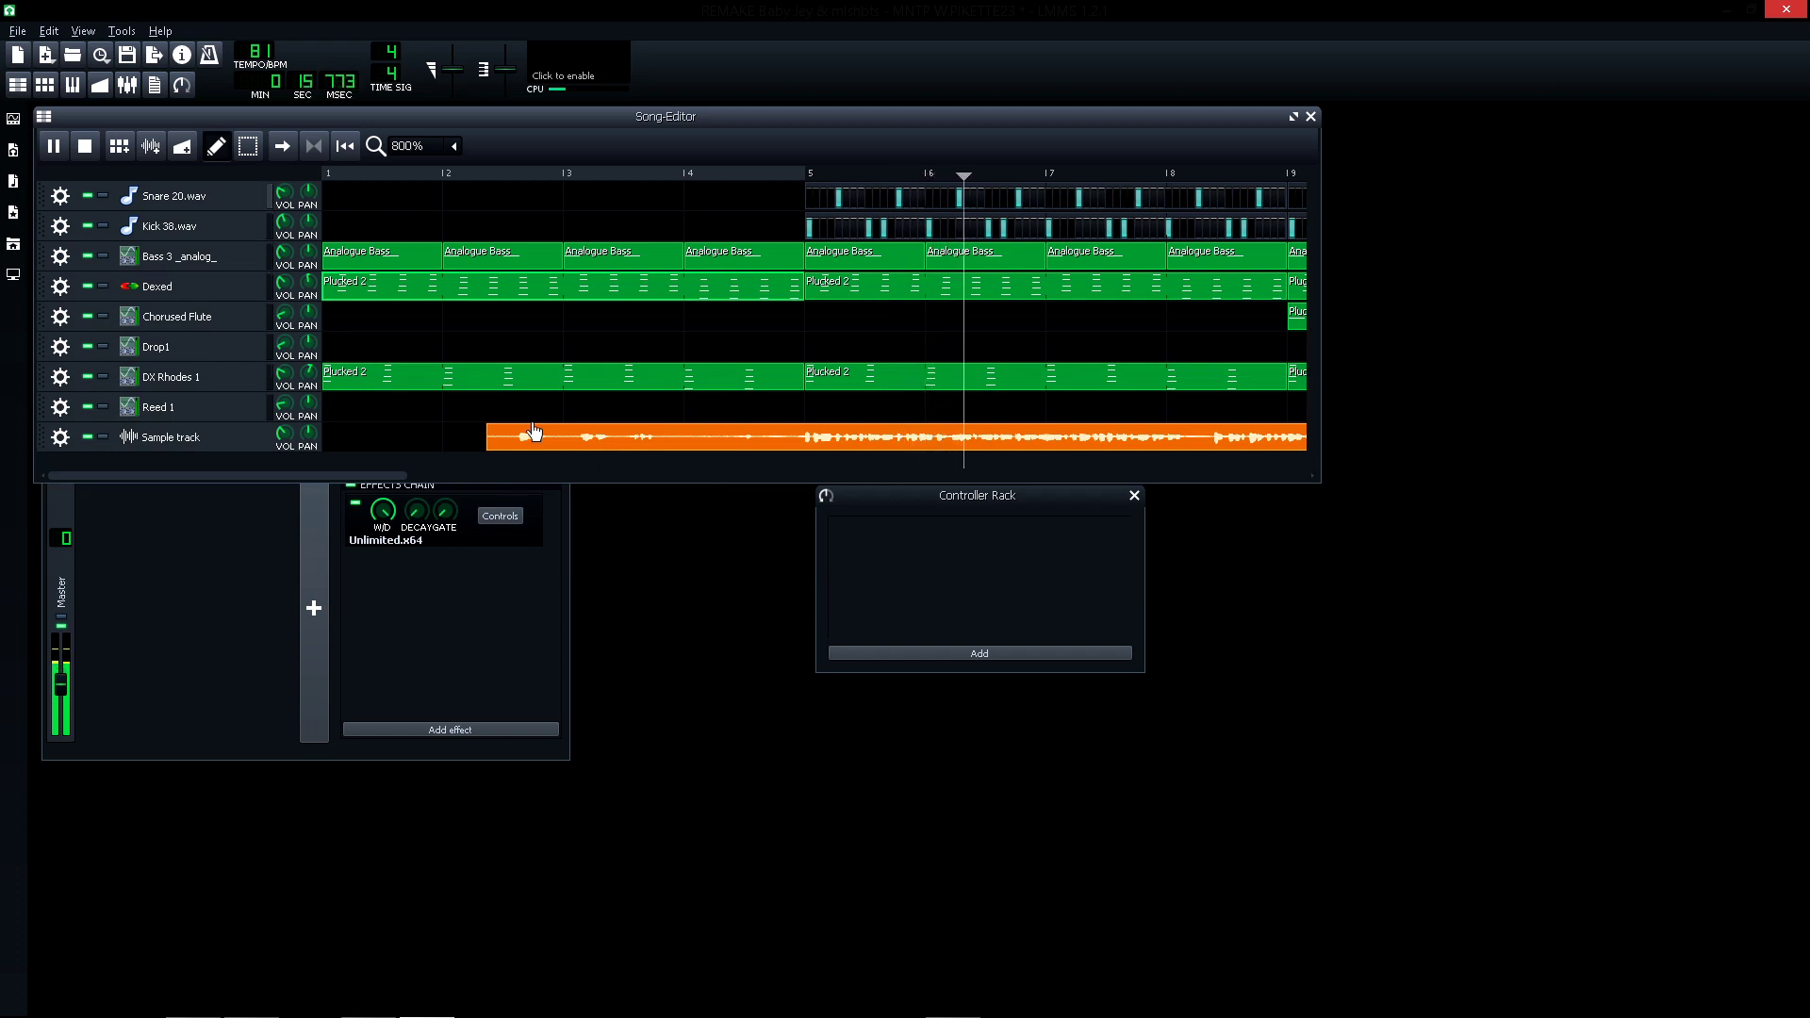
key("space")
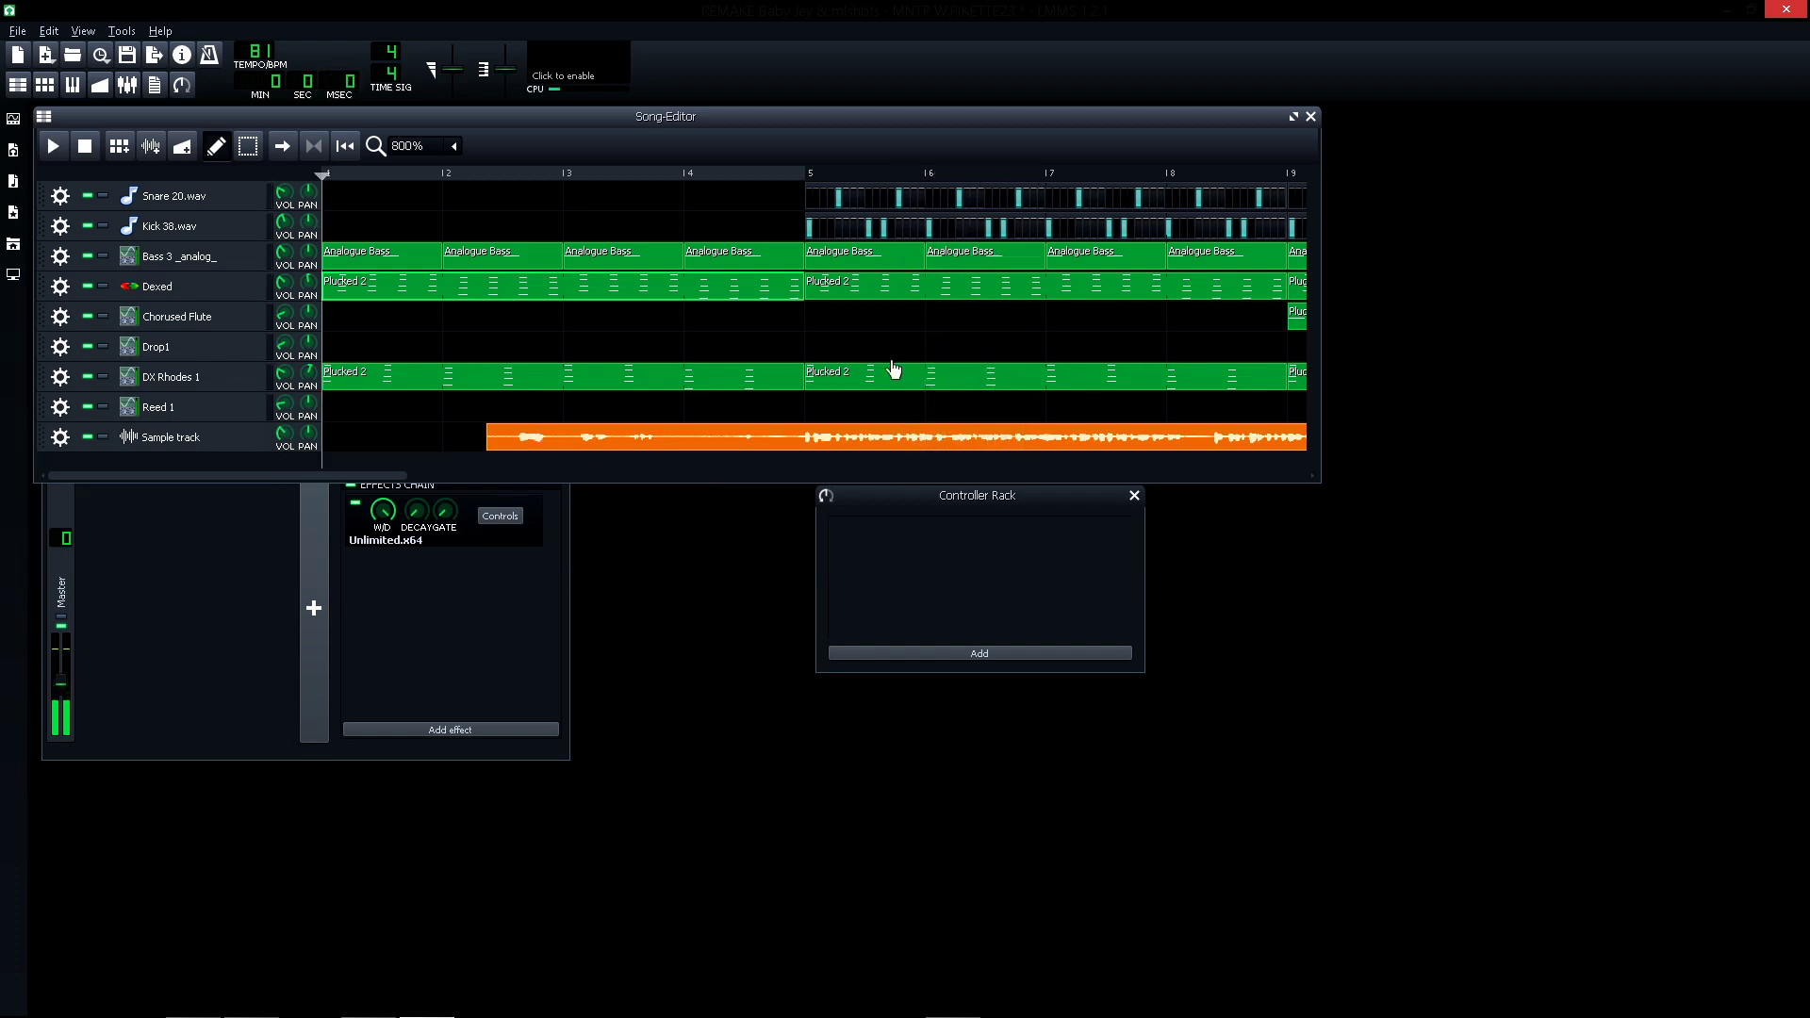
scroll(420, 155, "up", 1)
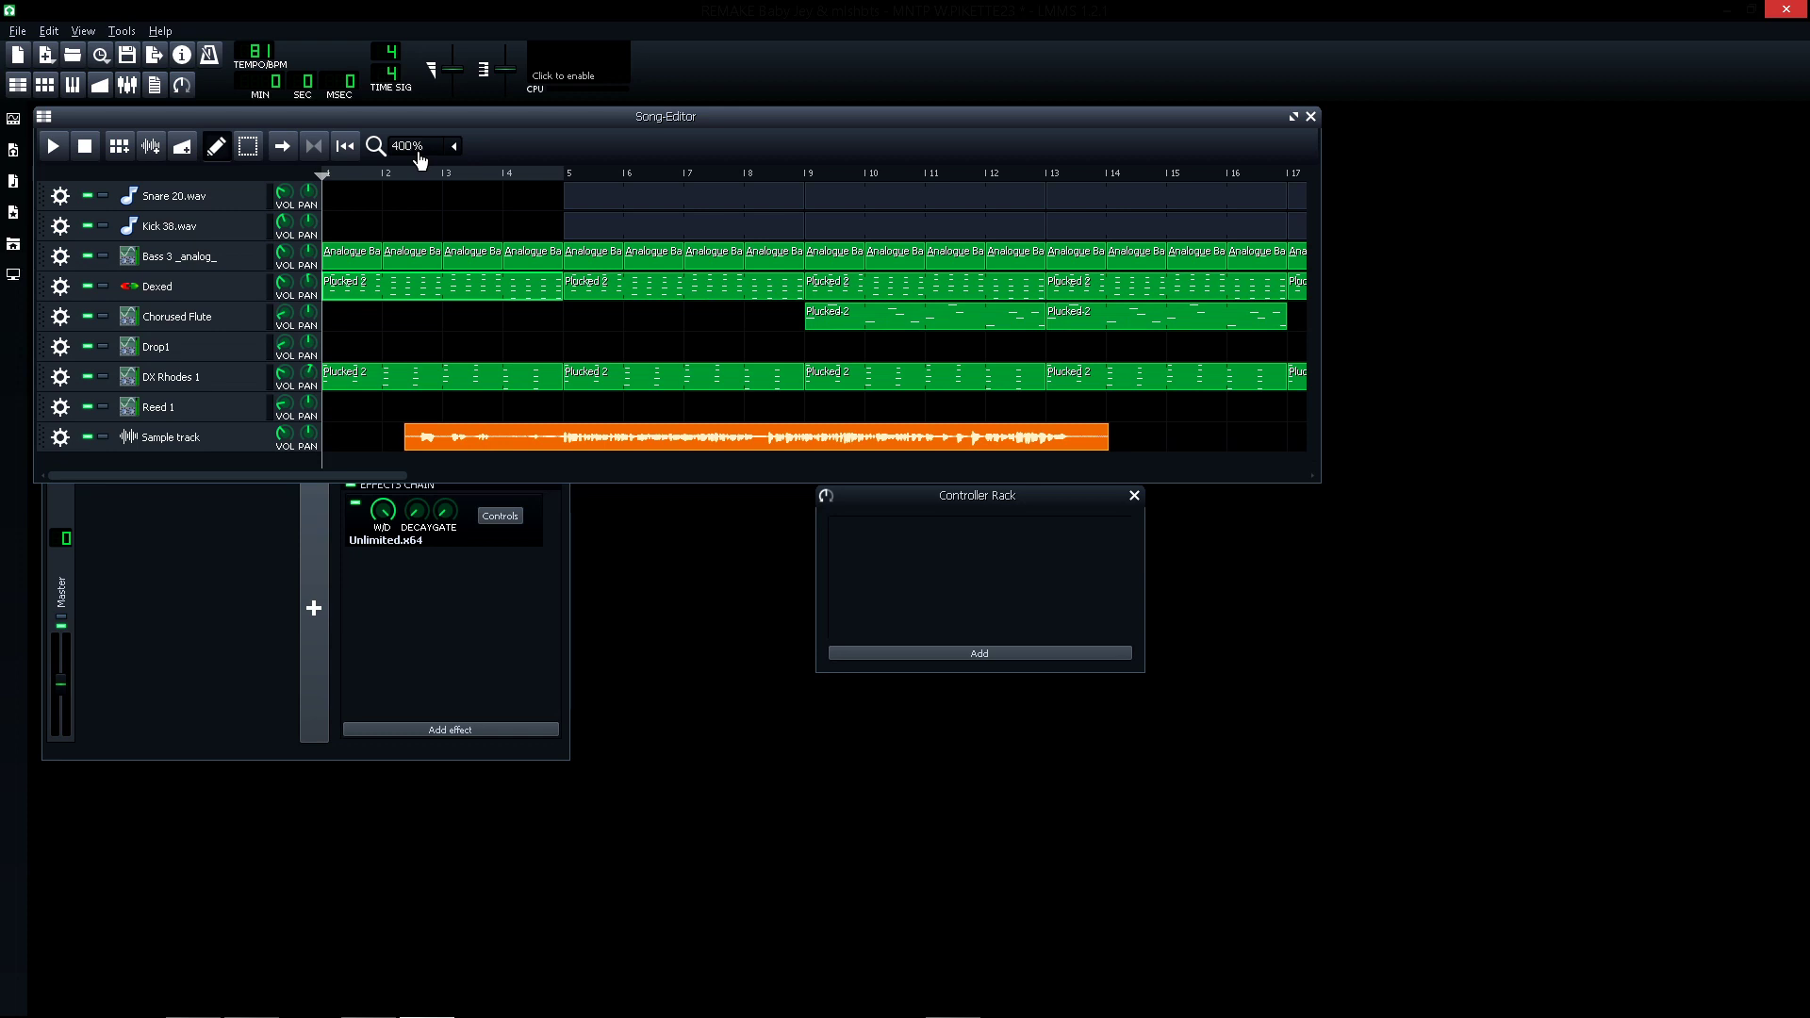
- Open the Sample track's empty effects chain and browse the effect list without adding any
left_click(188, 439)
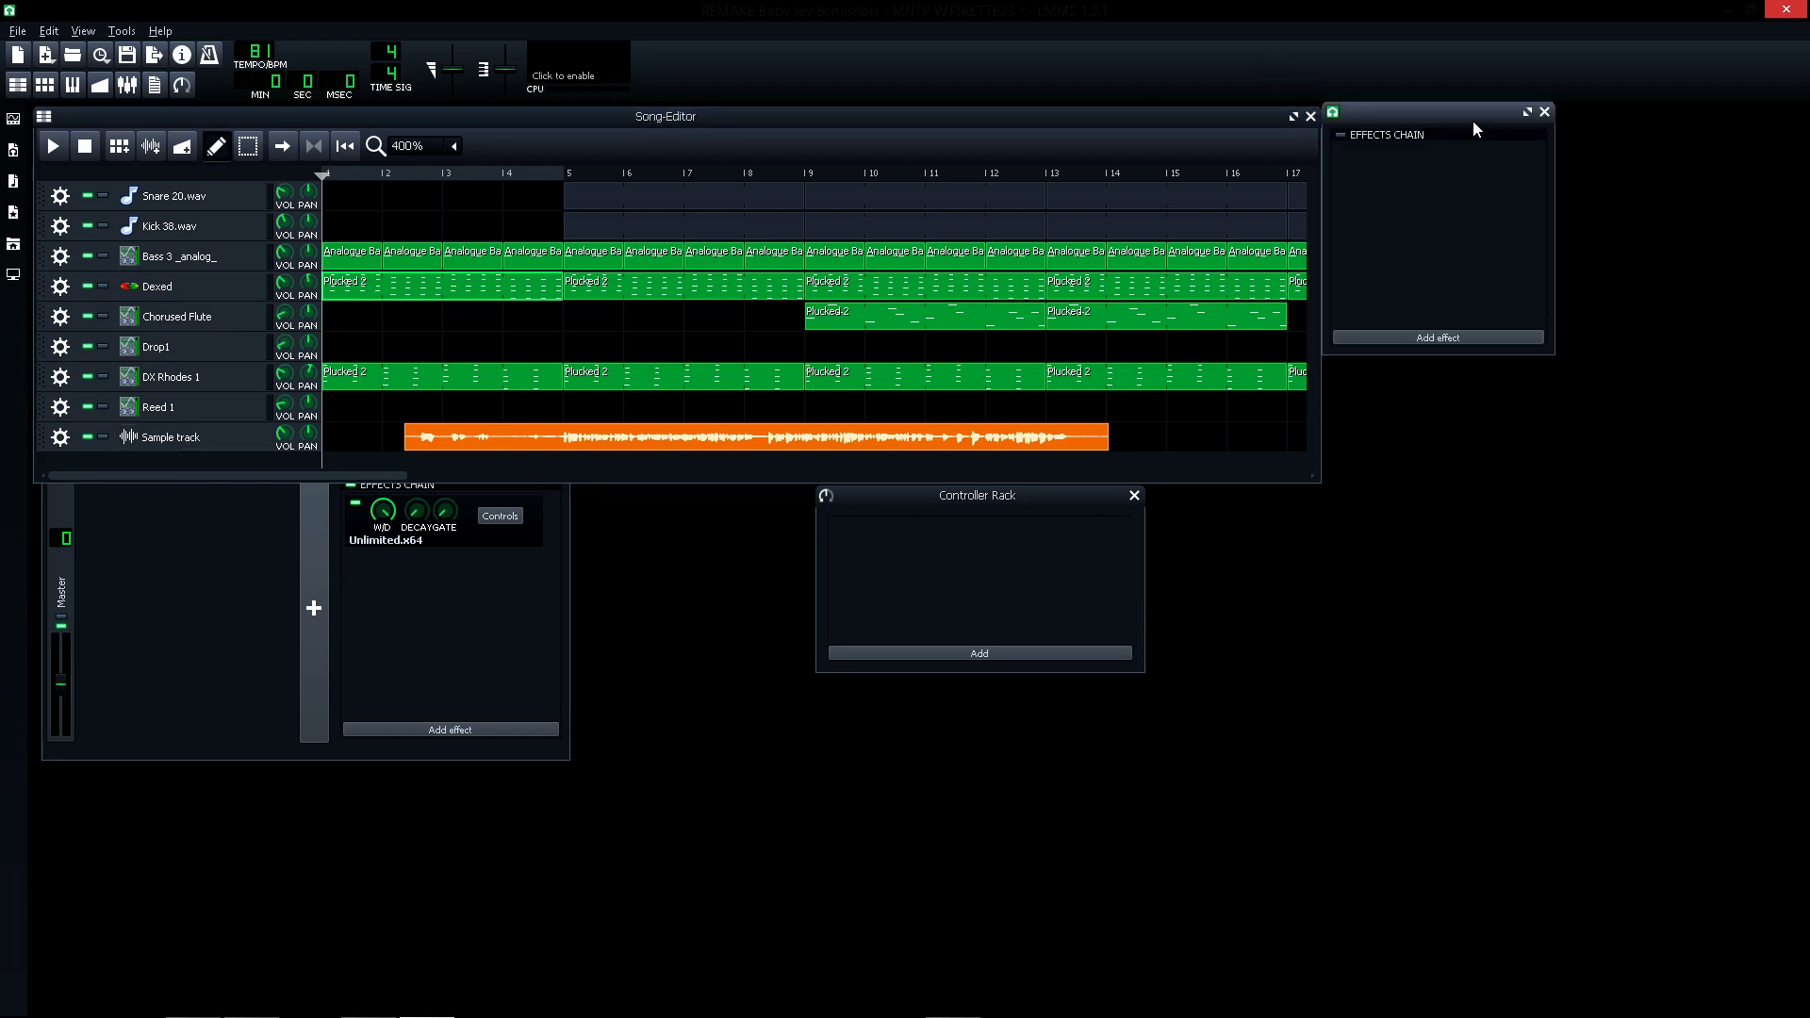
left_click(1424, 337)
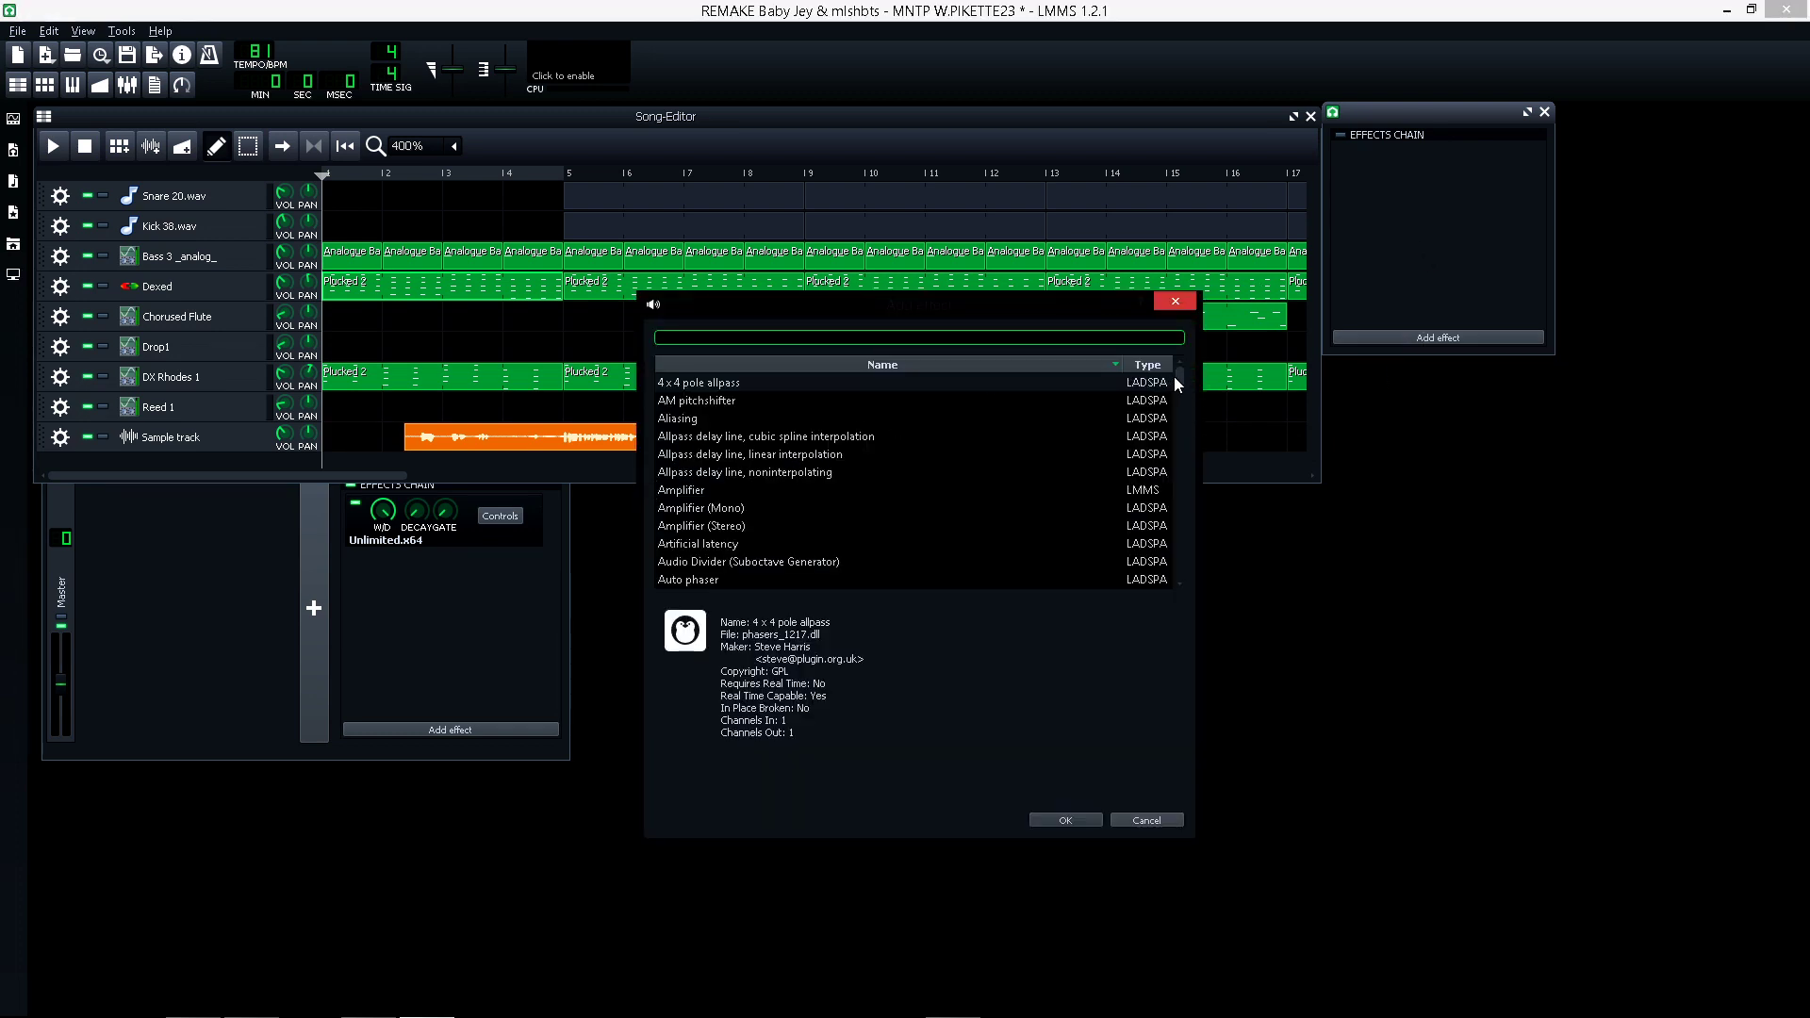
scroll(1182, 382, "down", 9)
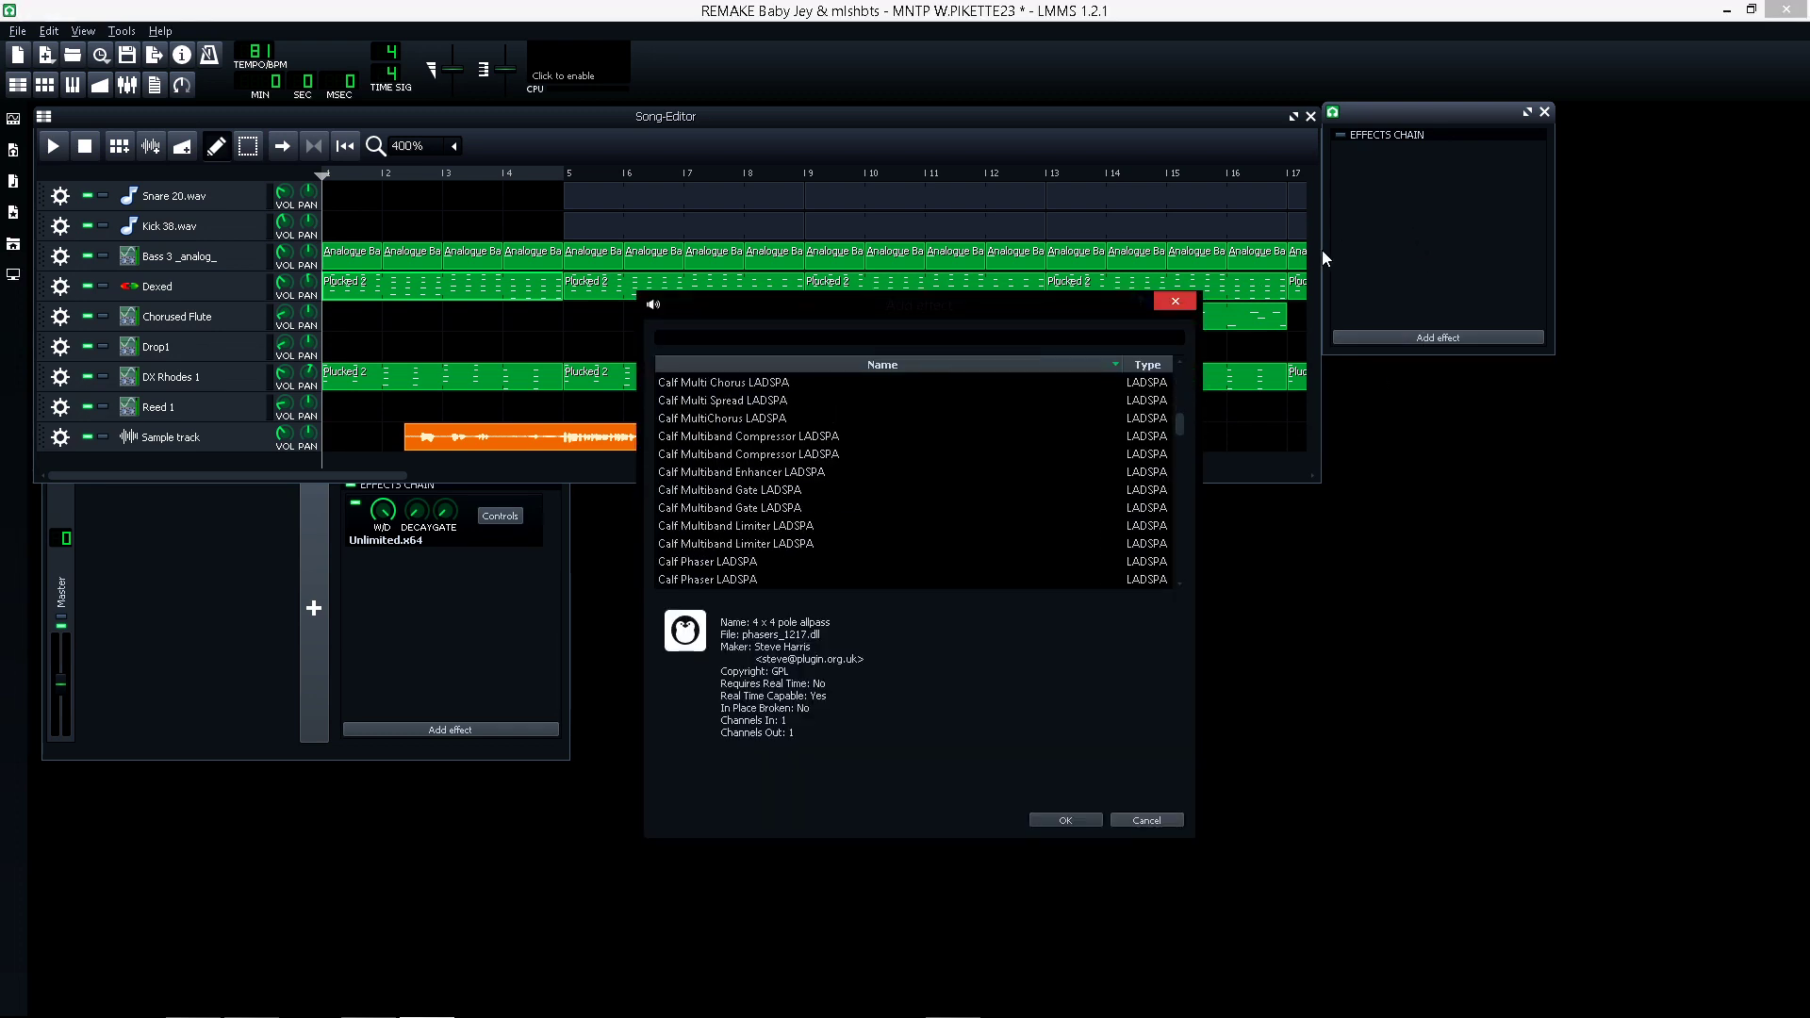
left_click(1171, 300)
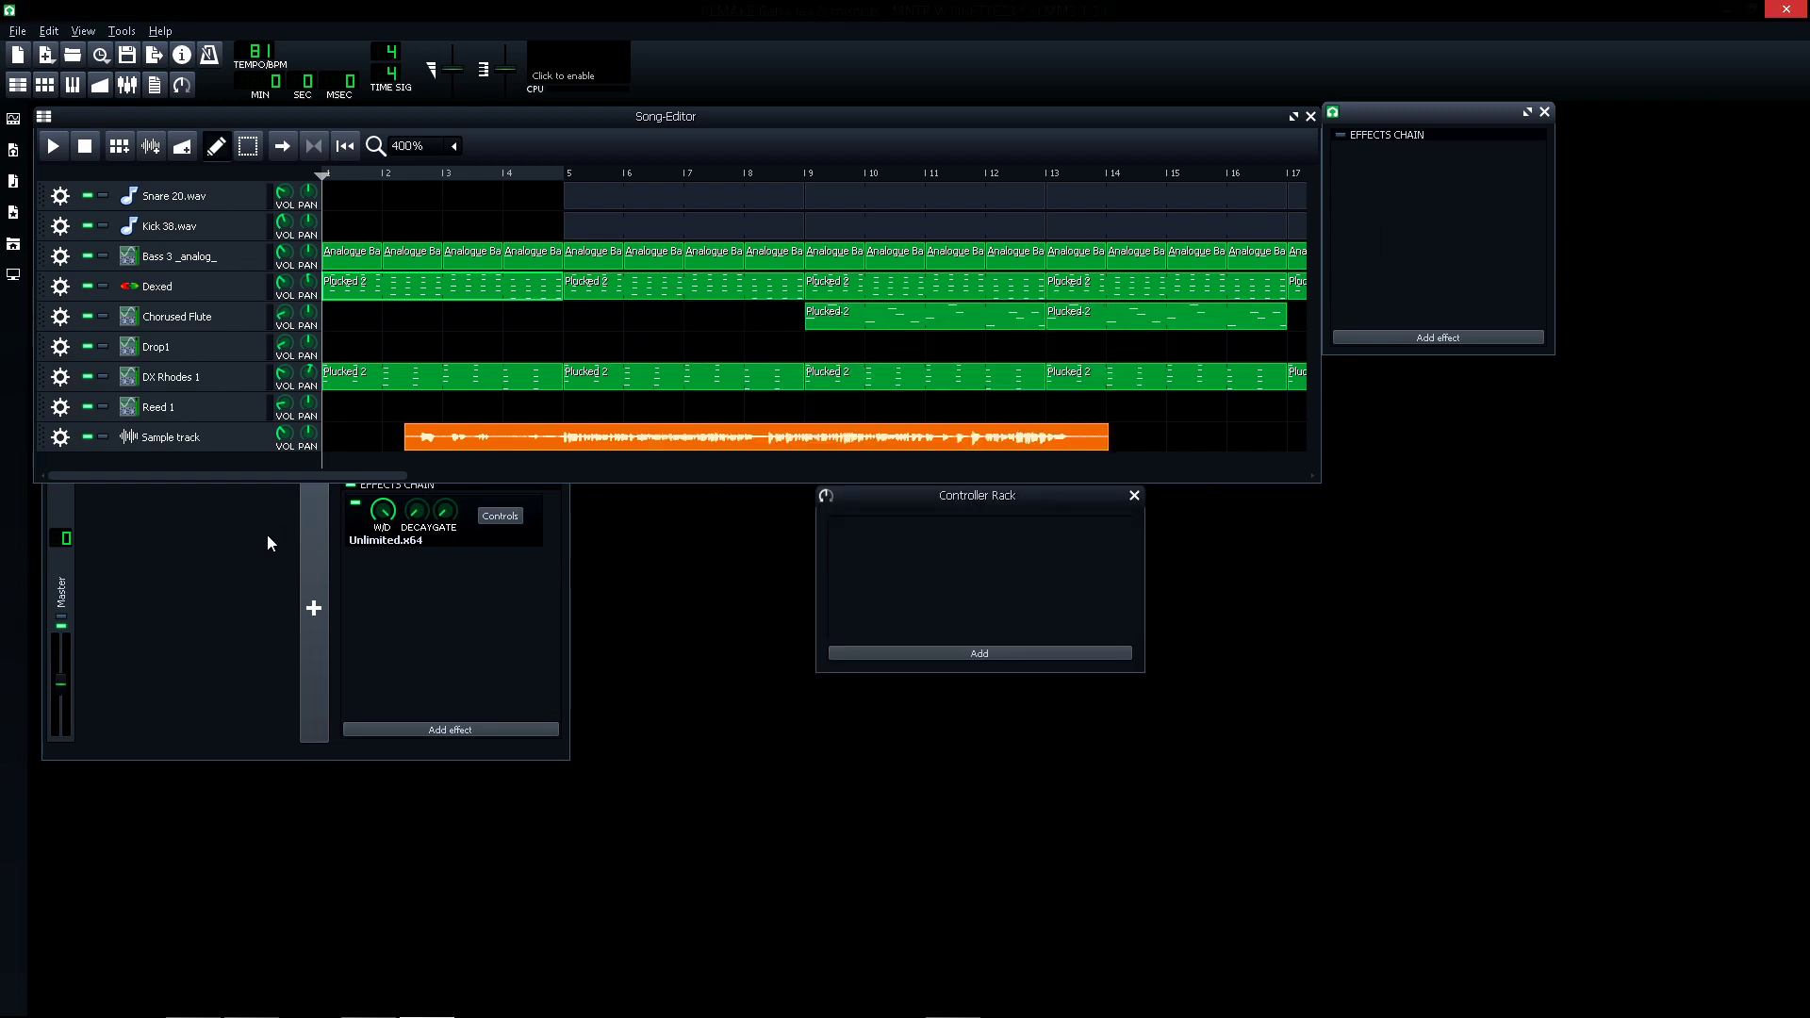
left_click(366, 997)
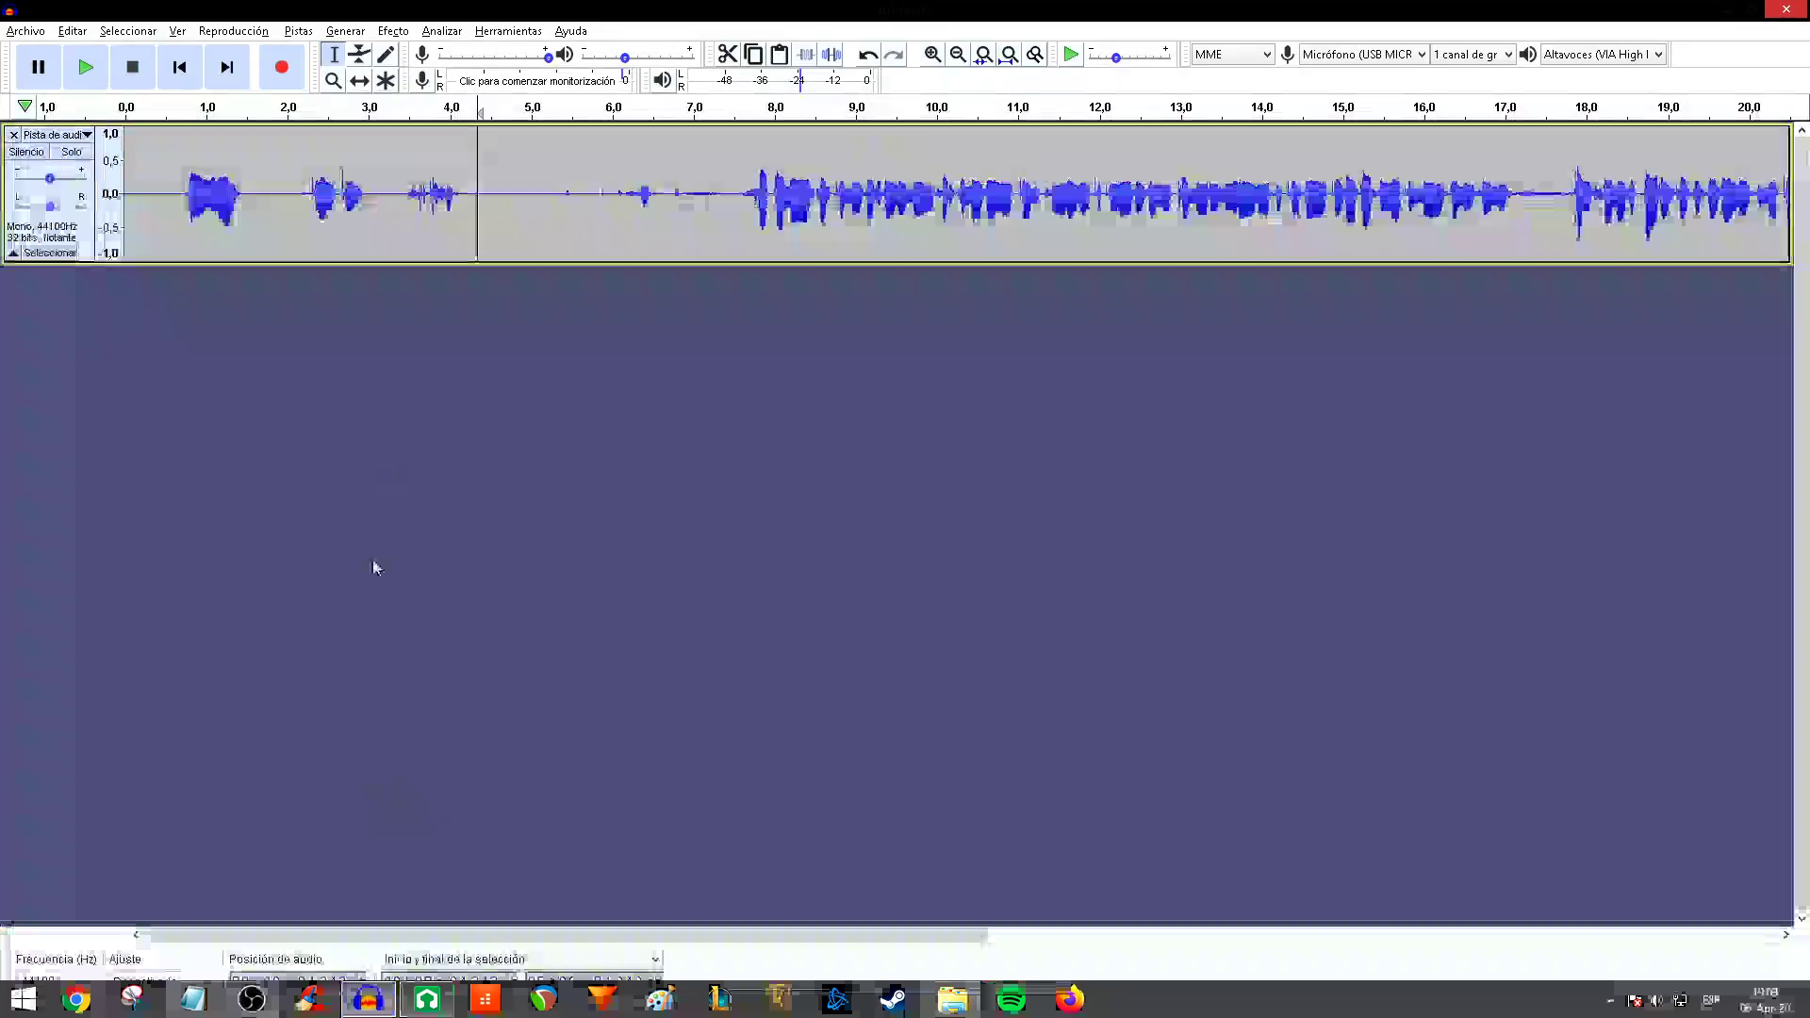
left_click(24, 30)
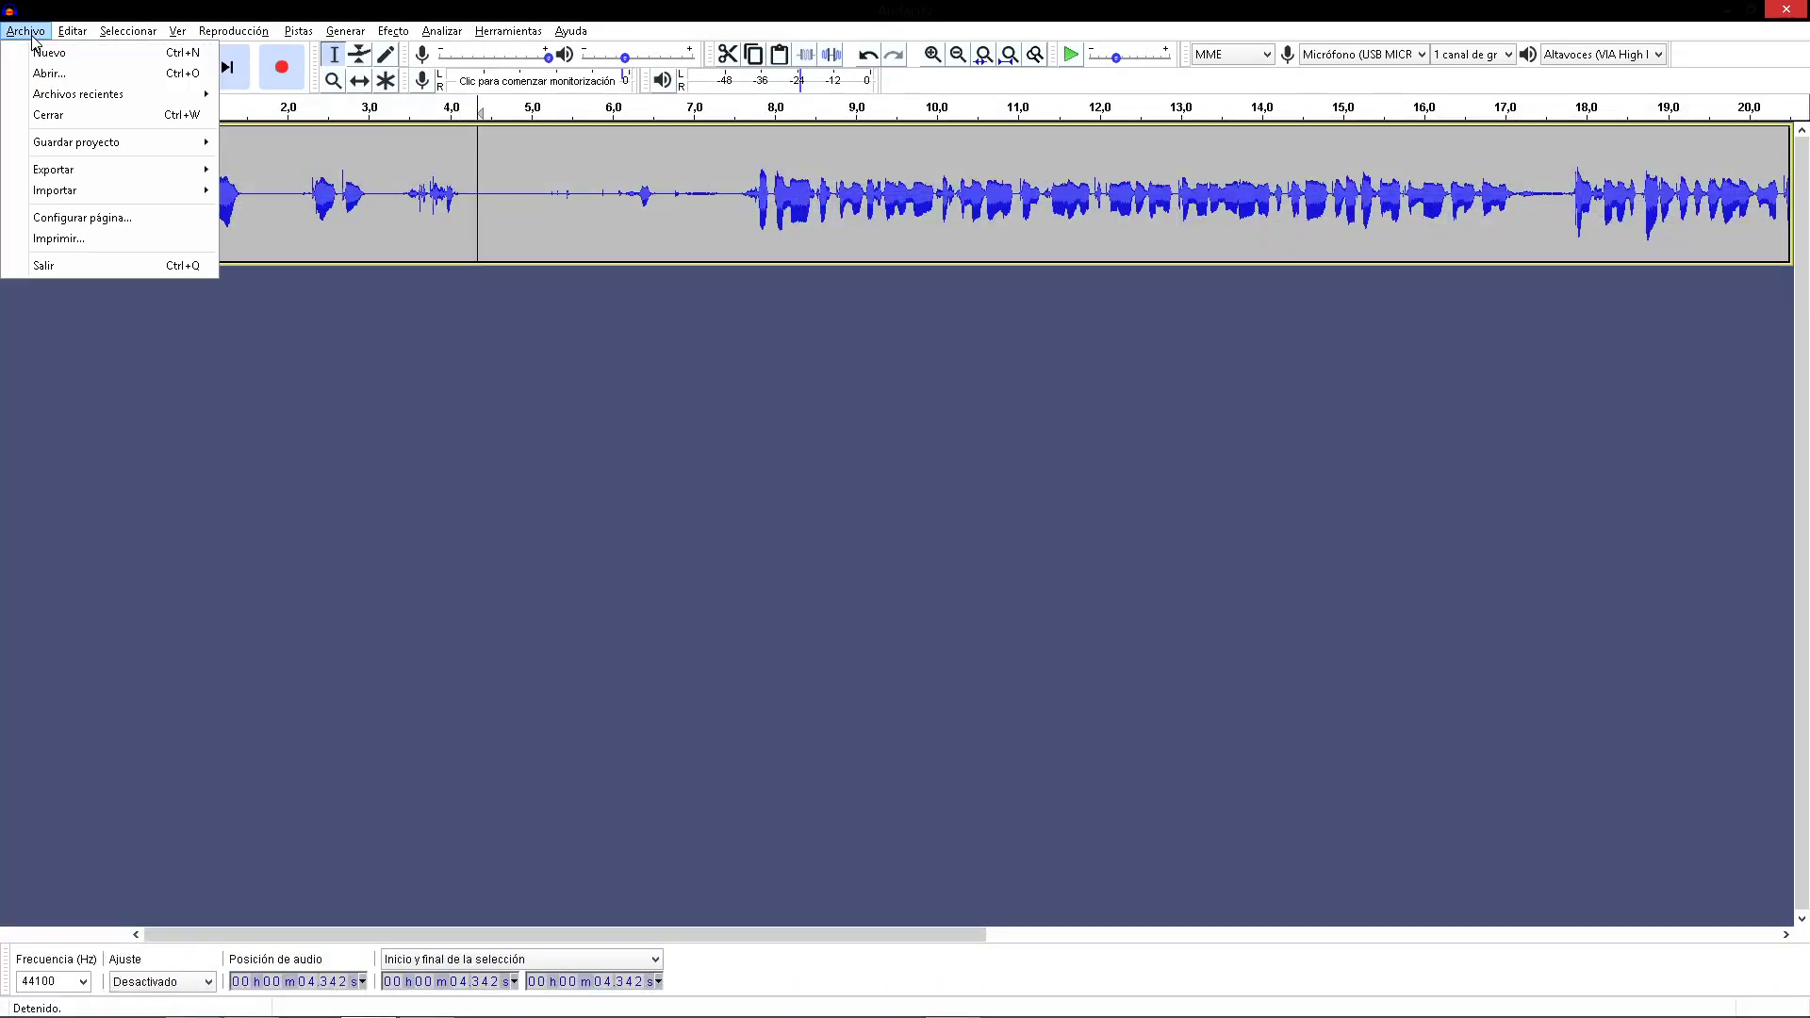
mouse_move(77, 176)
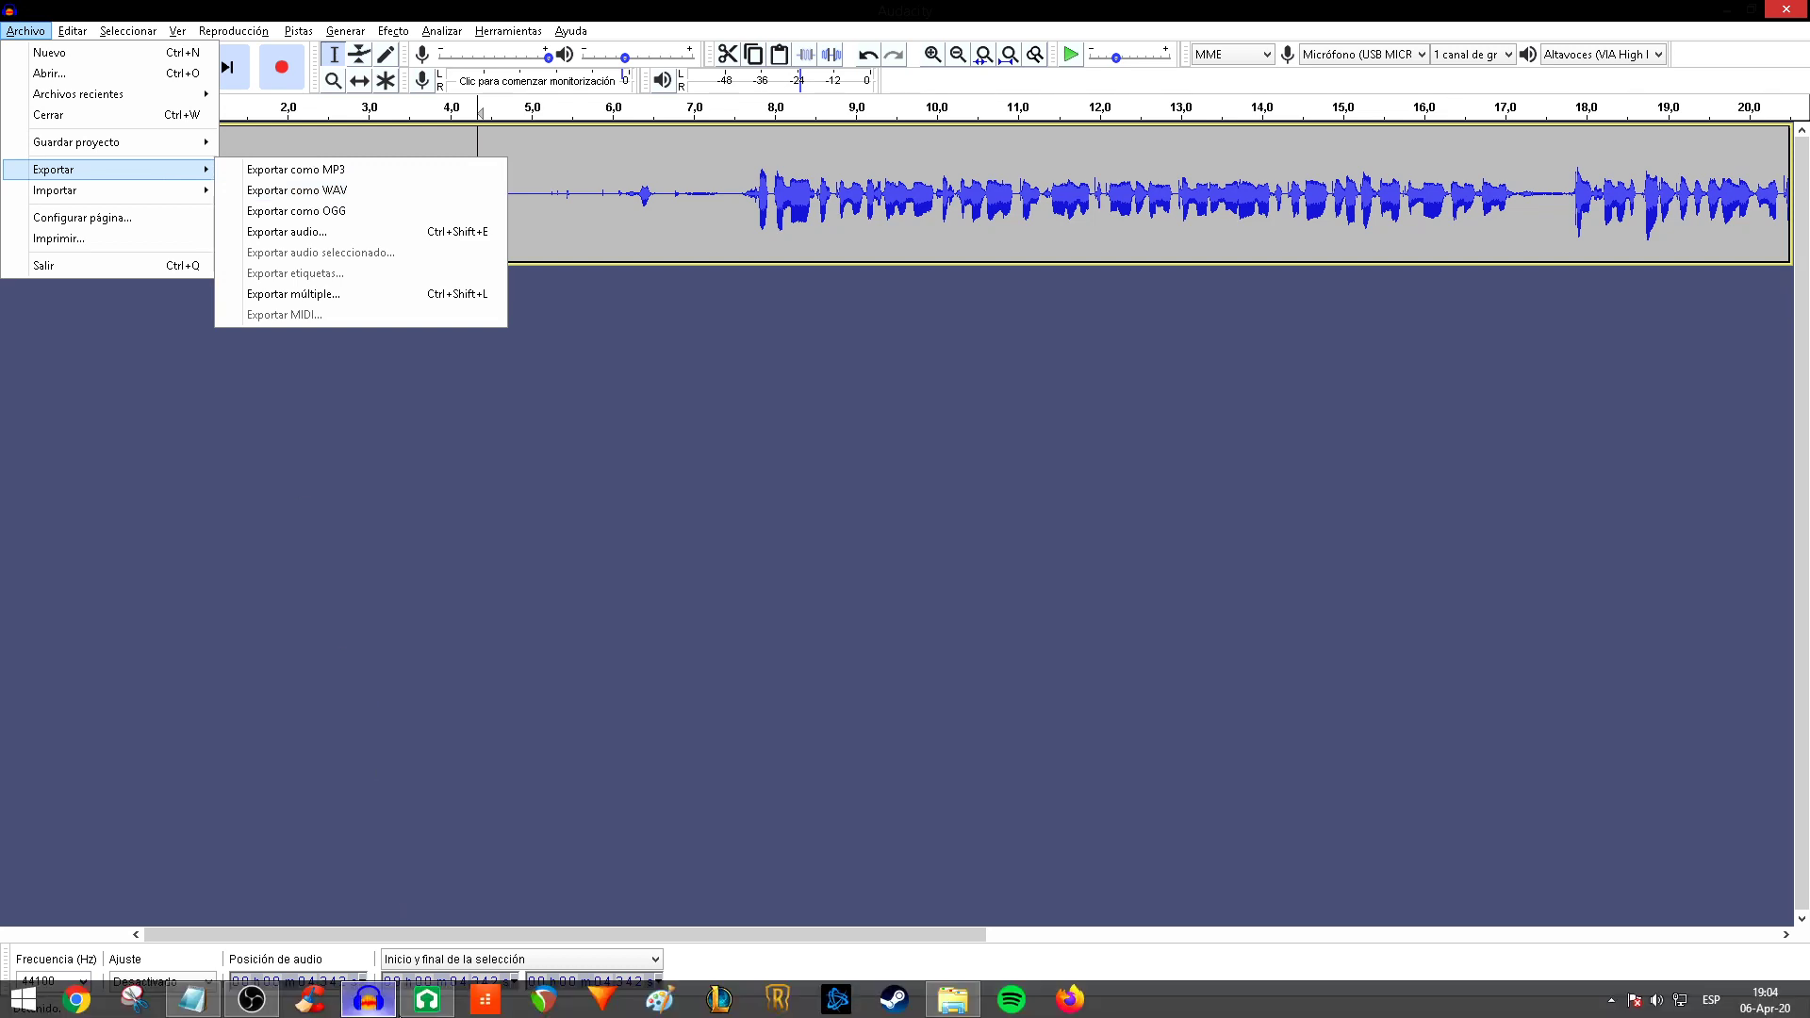
left_click(426, 1001)
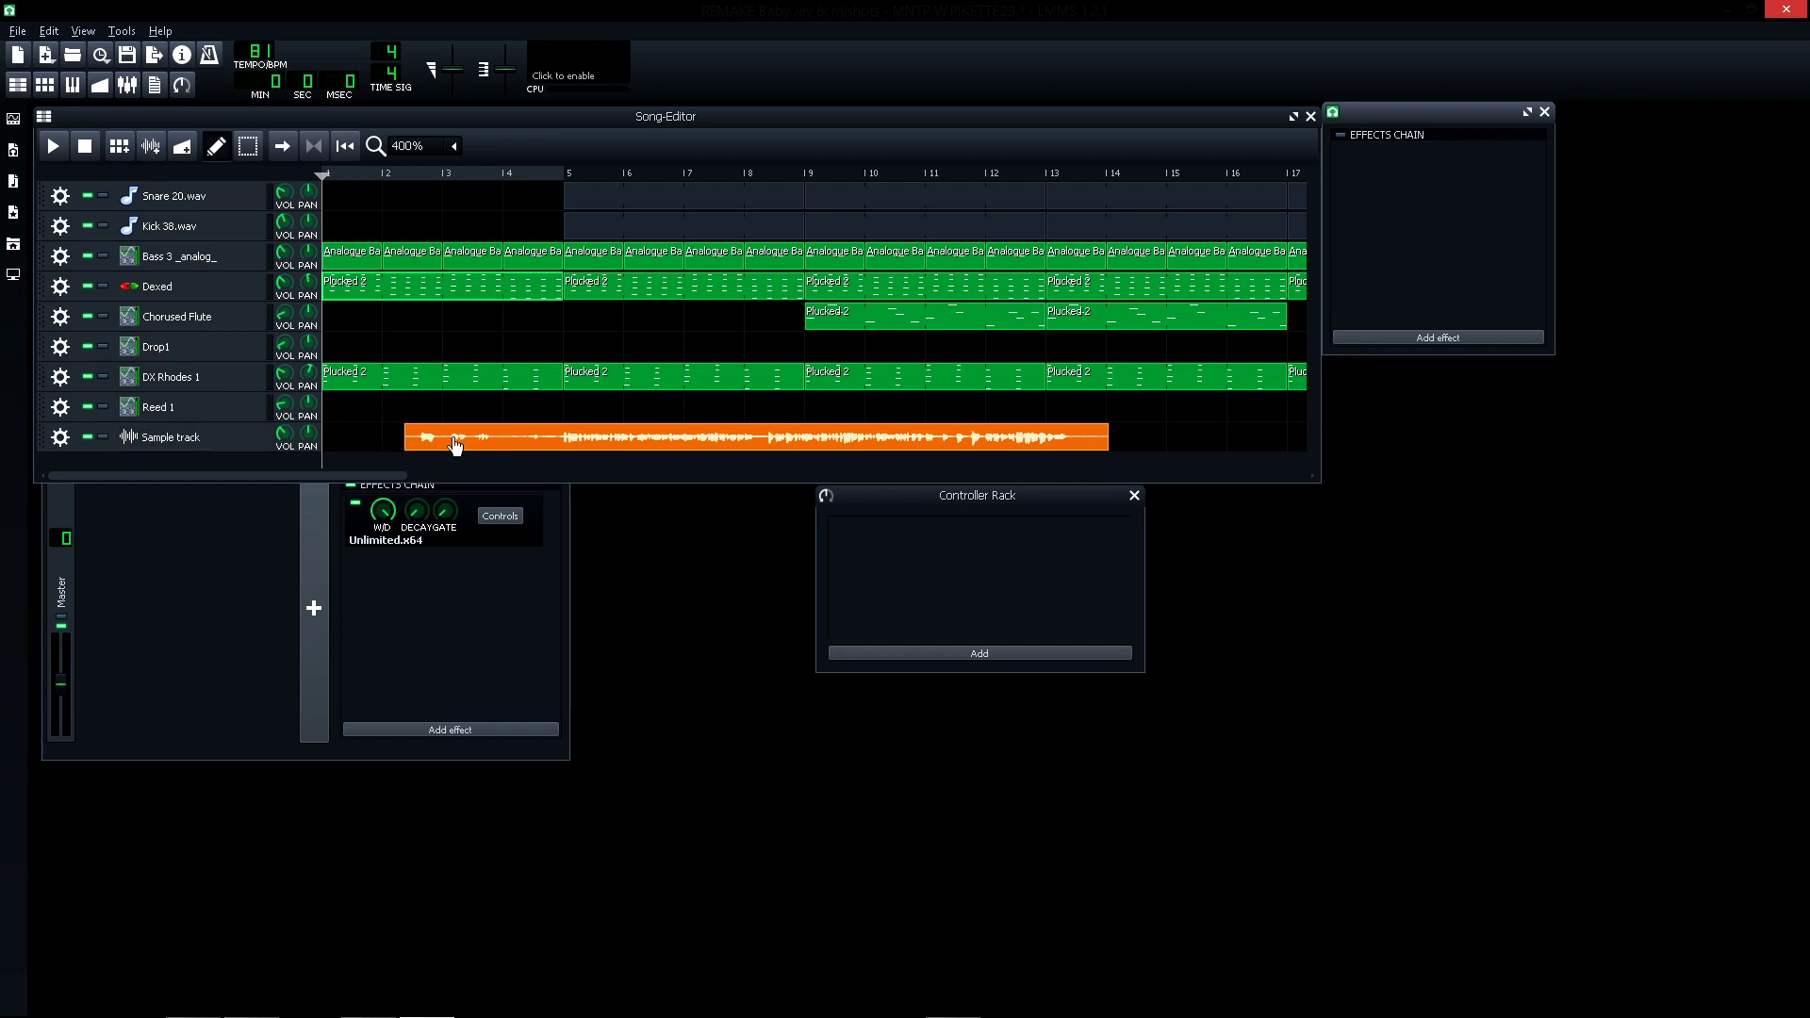
left_click(354, 439)
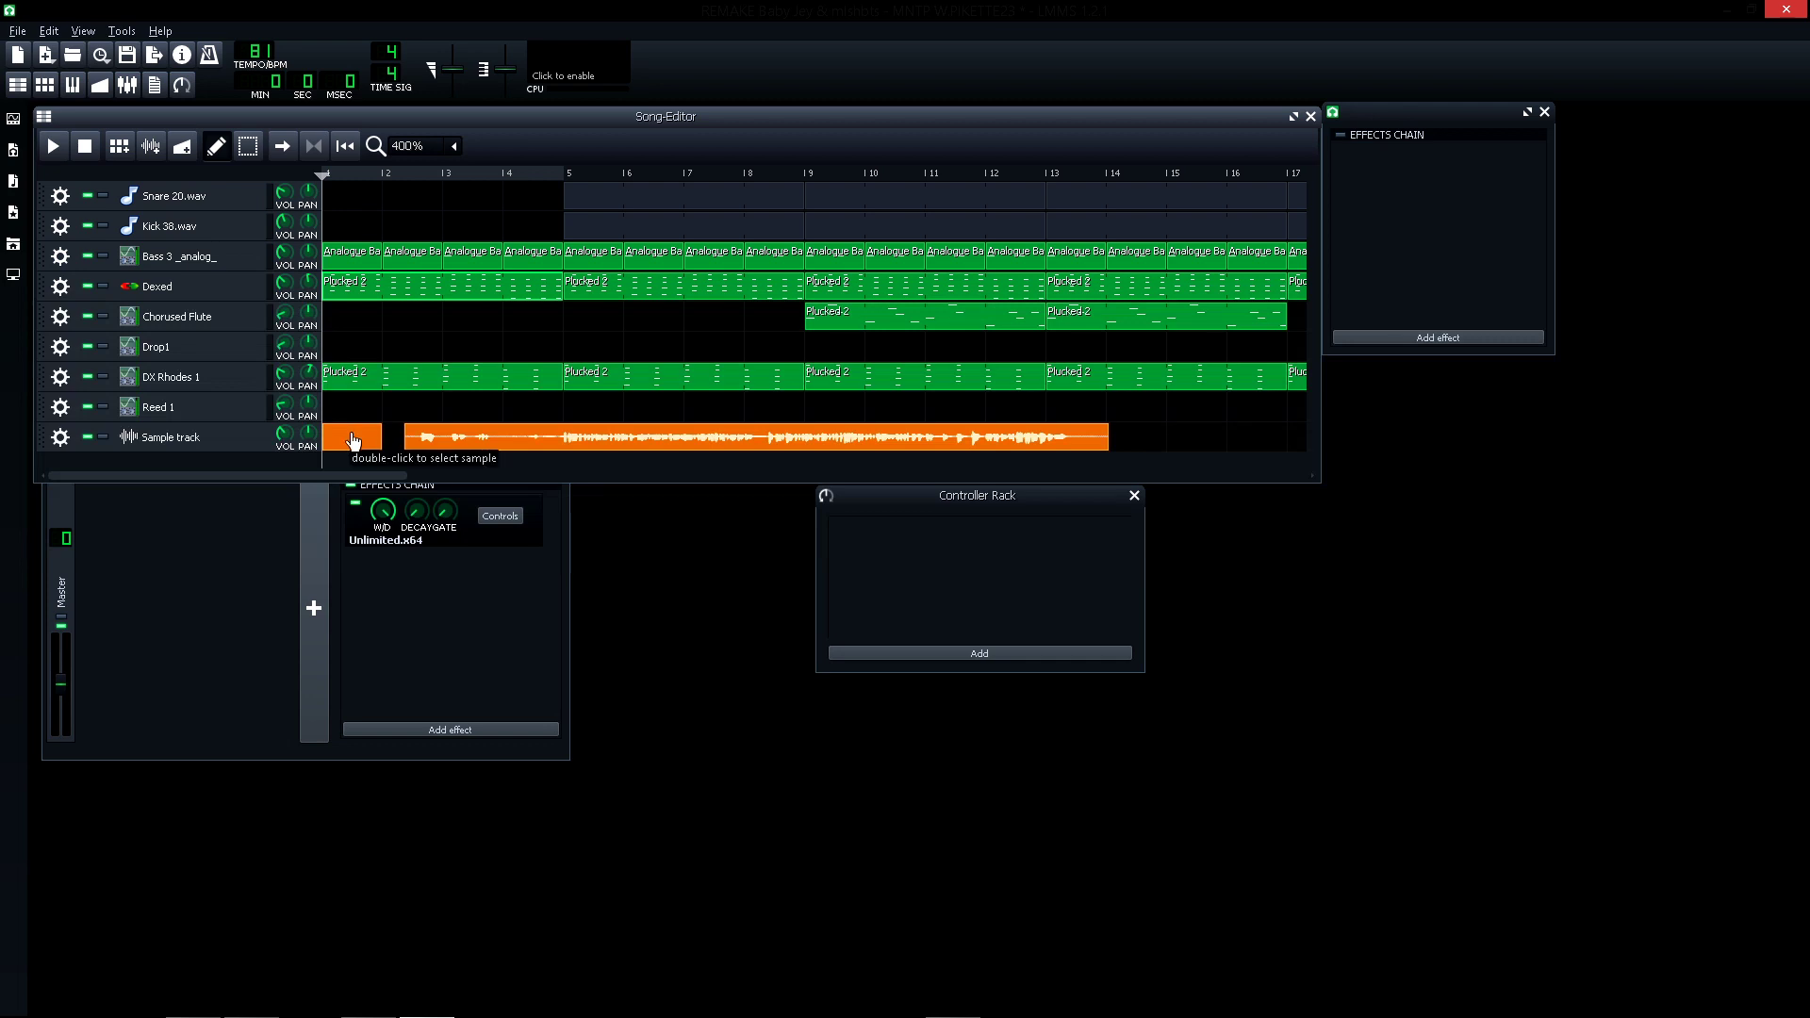
double_click(353, 438)
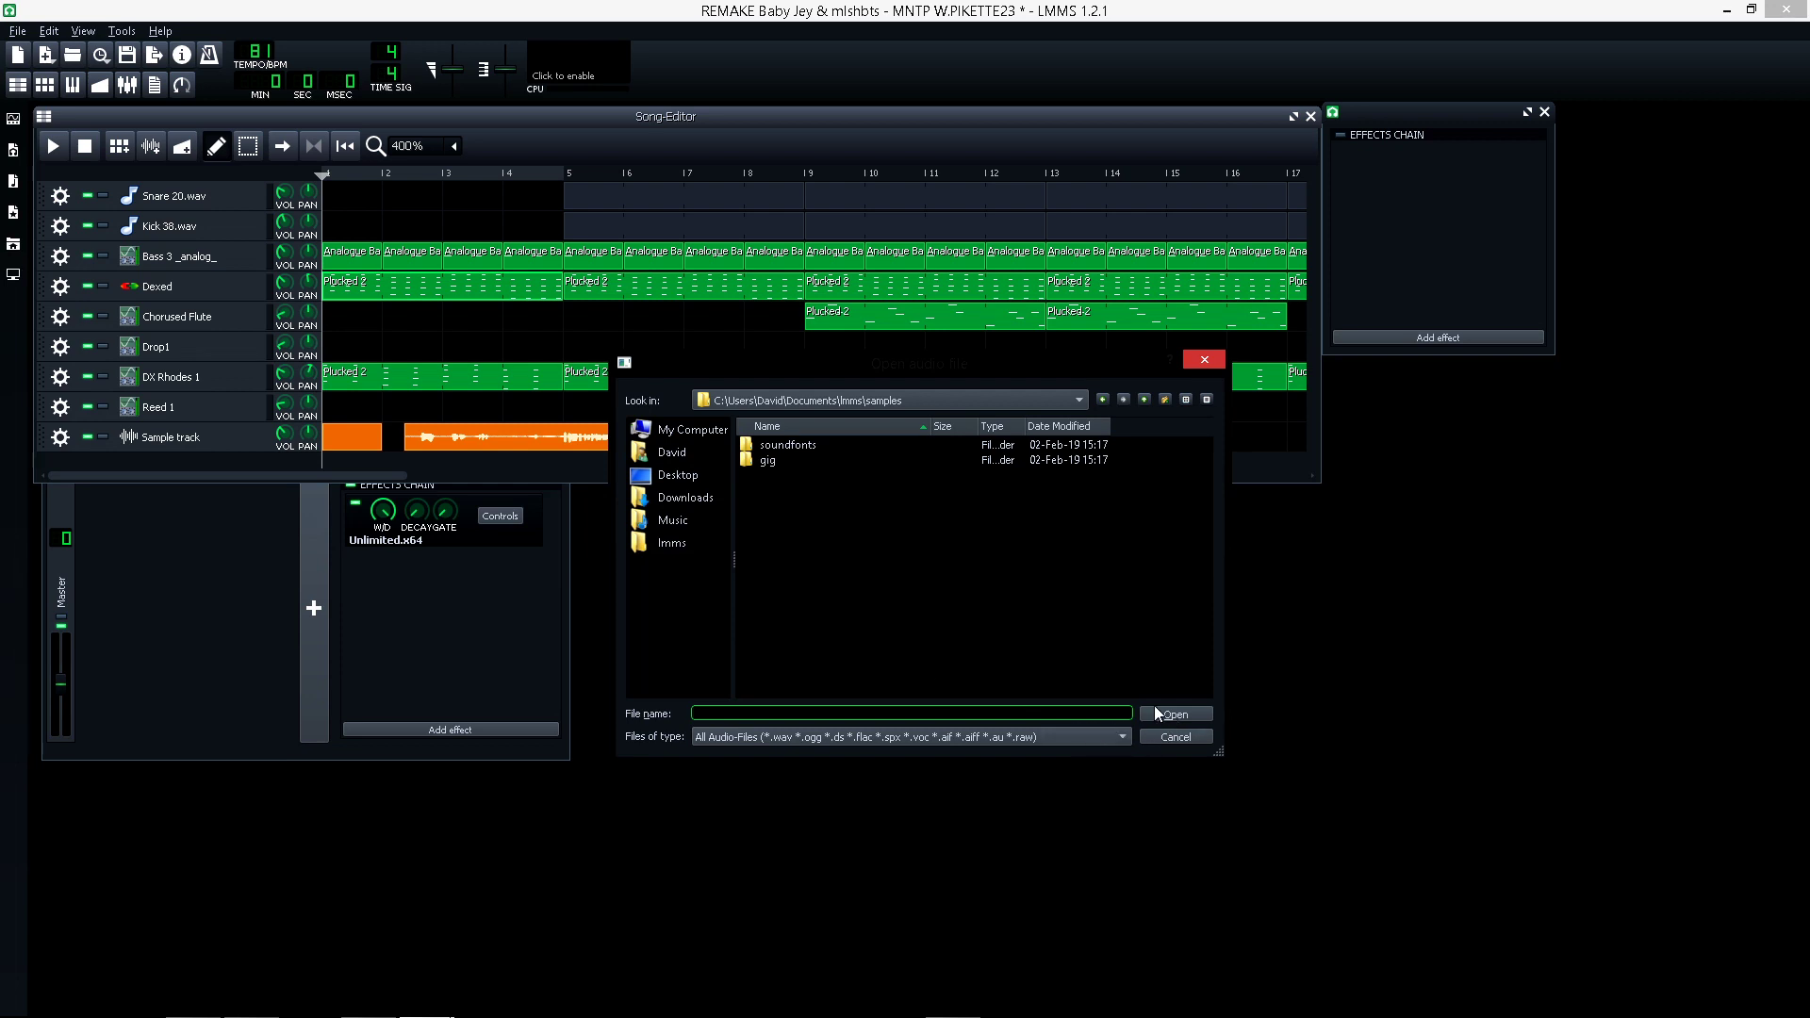
left_click(1169, 738)
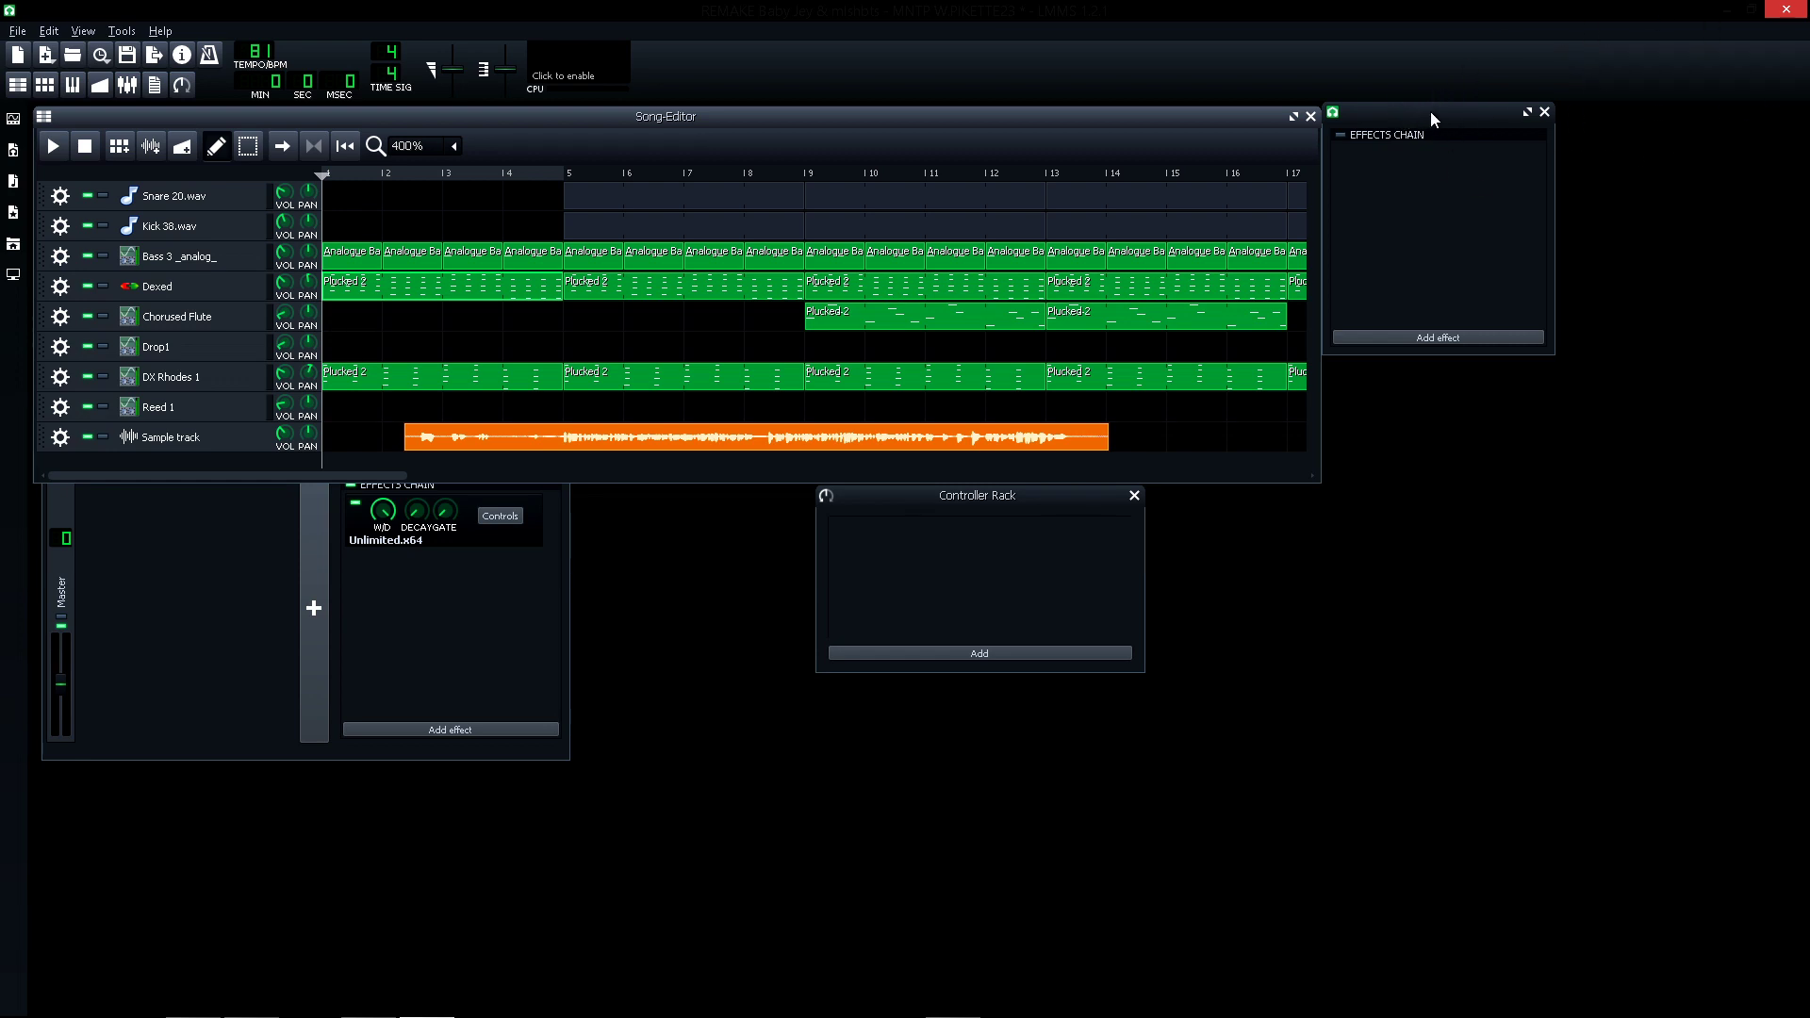
left_click_drag(1429, 110, 1439, 126)
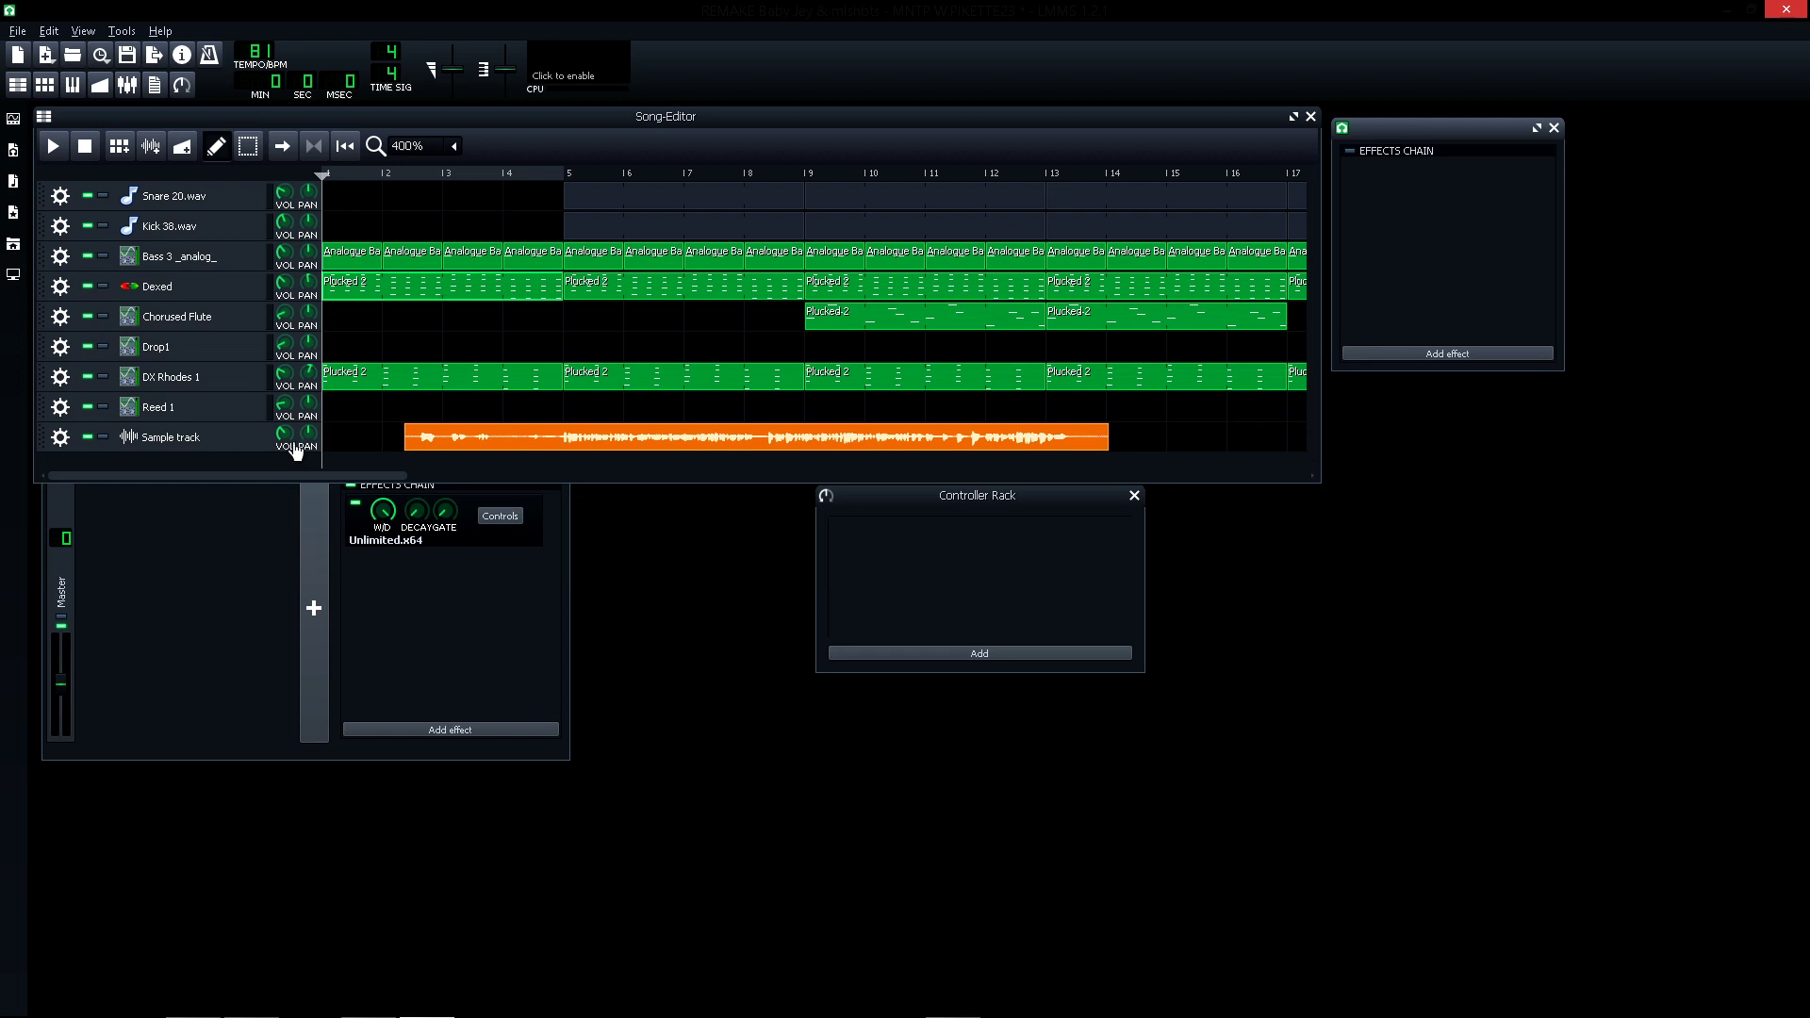